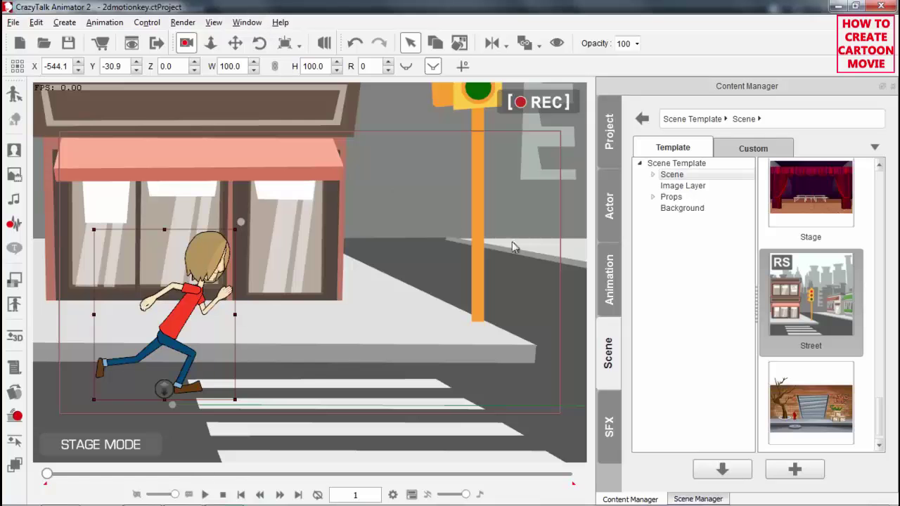
# Play the street scene project to preview the running and walking character, and stop the playback.
pyautogui.click(205, 495)
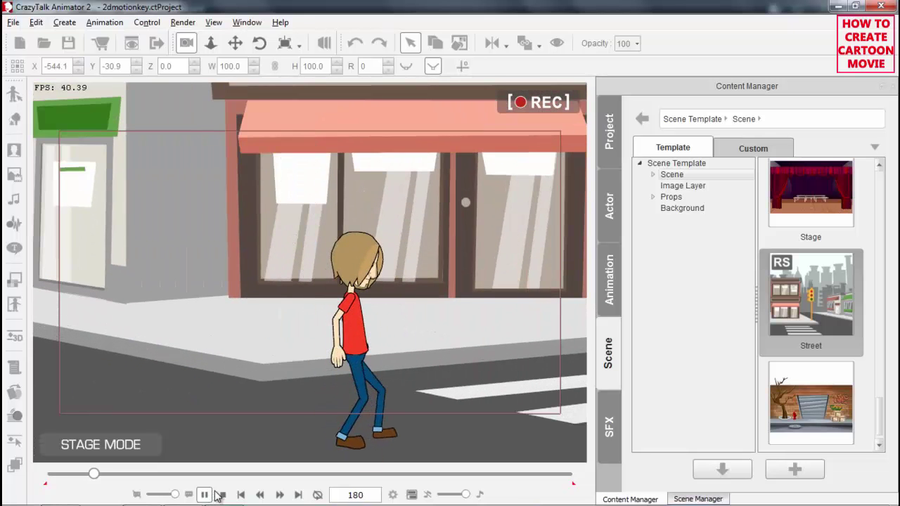
pyautogui.click(206, 495)
pyautogui.click(206, 494)
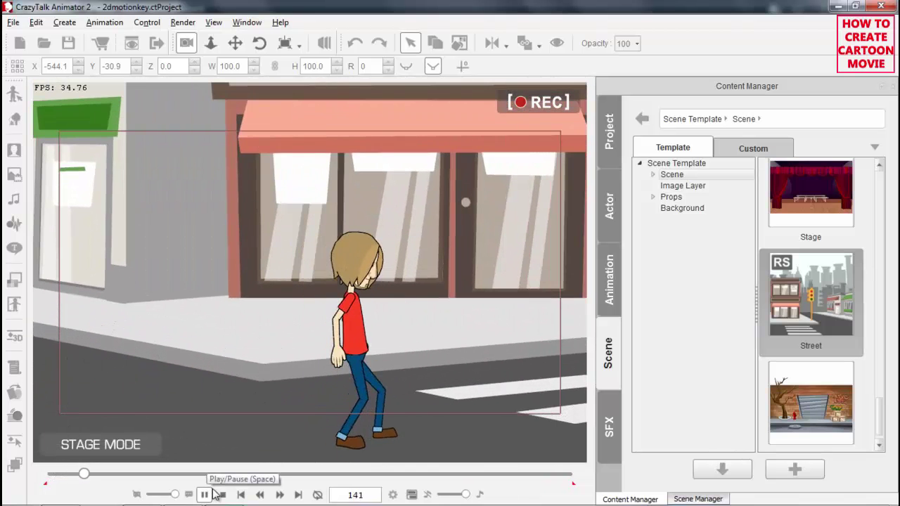
pyautogui.click(222, 495)
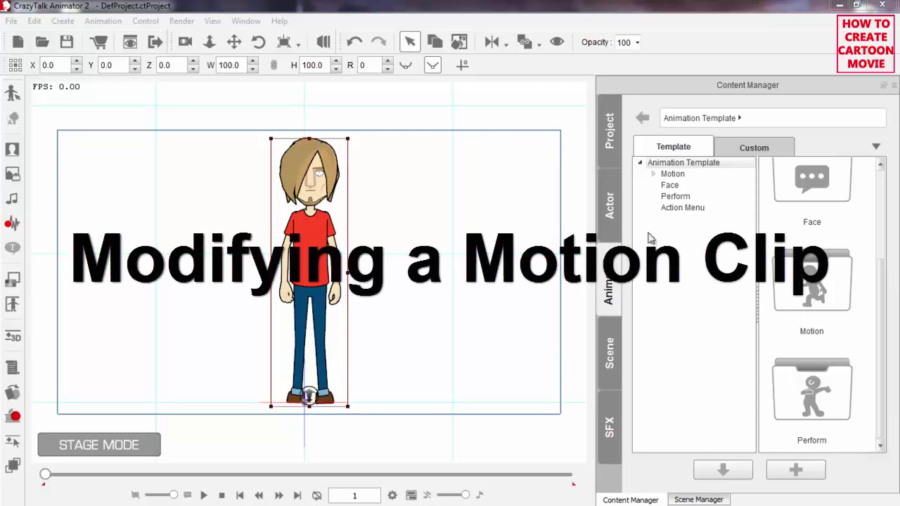
# Apply the Run_Sprint motion from the 3D 01_Move animation templates to the character and stop its playback.
pyautogui.click(674, 175)
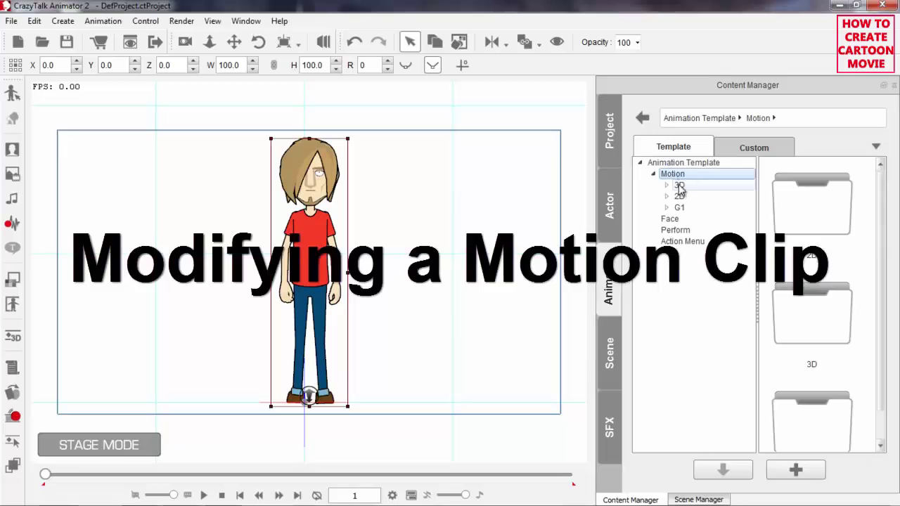
pyautogui.click(679, 185)
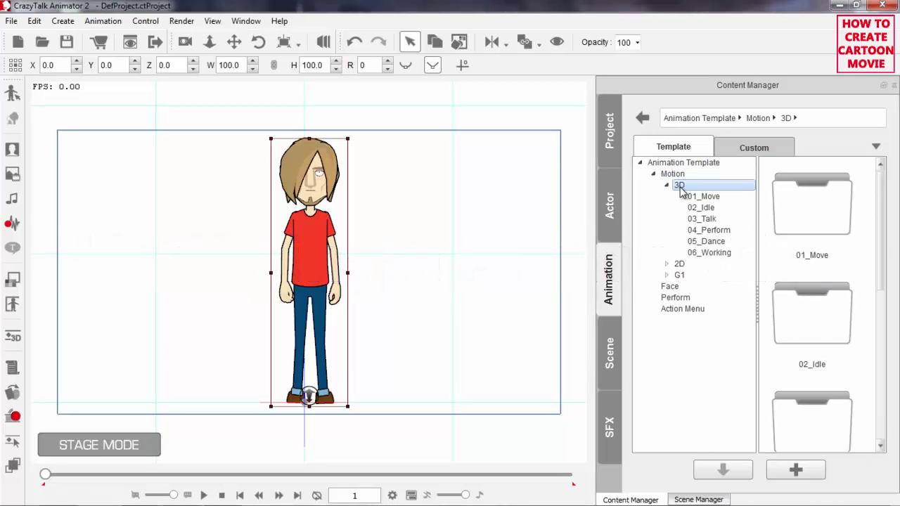
pyautogui.click(708, 198)
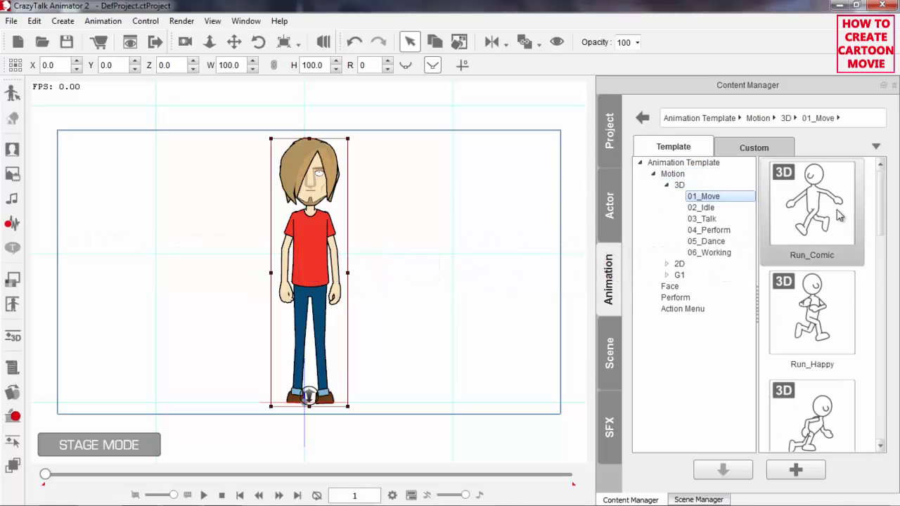
pyautogui.moveTo(882, 207); pyautogui.dragTo(879, 237)
pyautogui.doubleClick(824, 276)
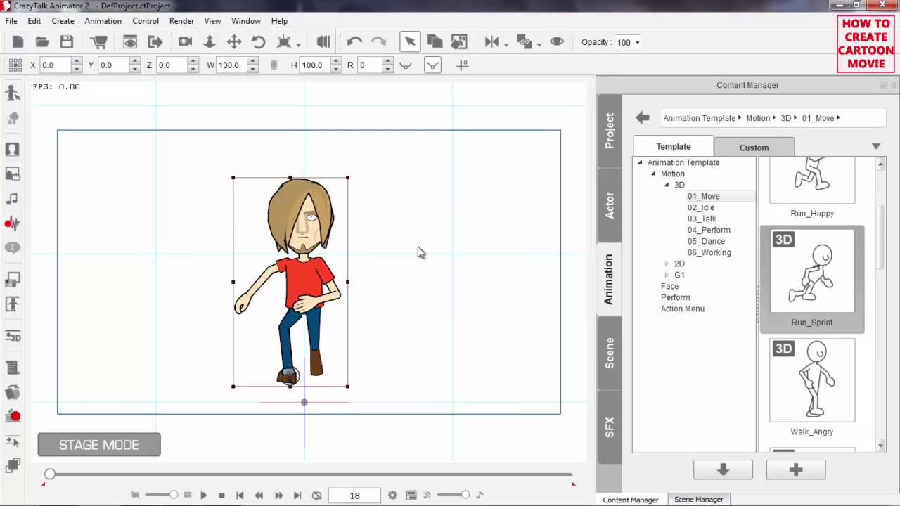
pyautogui.click(222, 495)
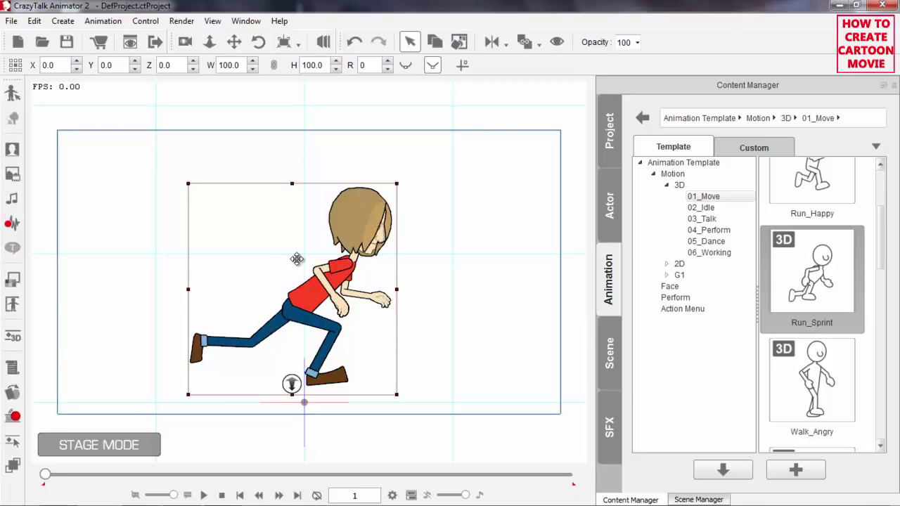
# Show the character's 3D Motion track in the timeline and stretch the Run_Sprint clip to about frame 41 to slow it down.
pyautogui.press('F3')
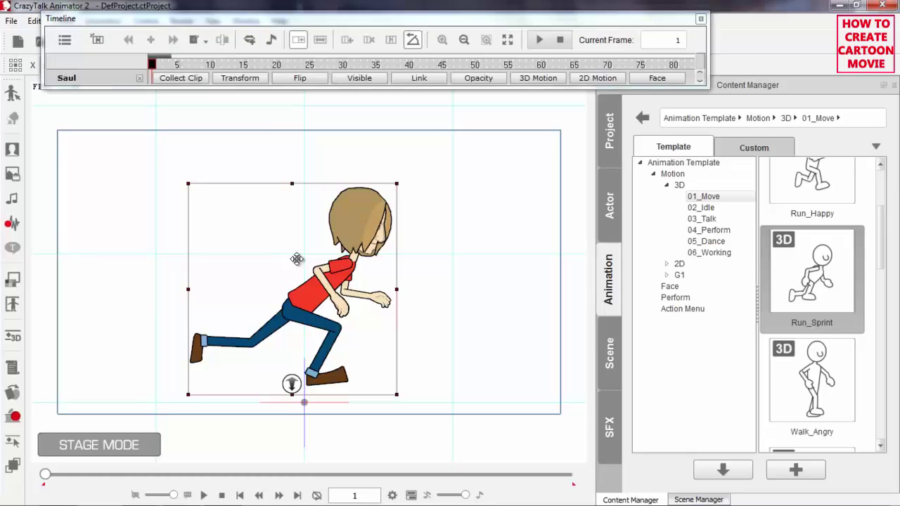
pyautogui.click(531, 81)
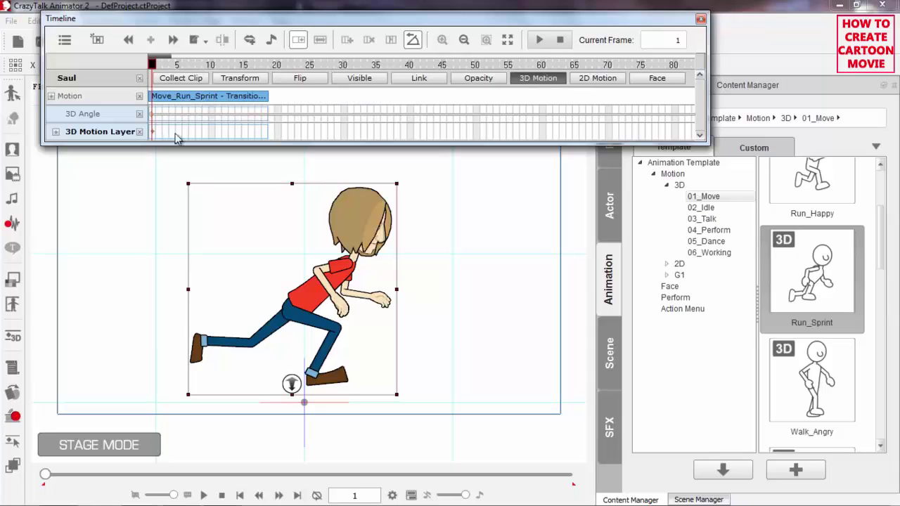
pyautogui.click(215, 103)
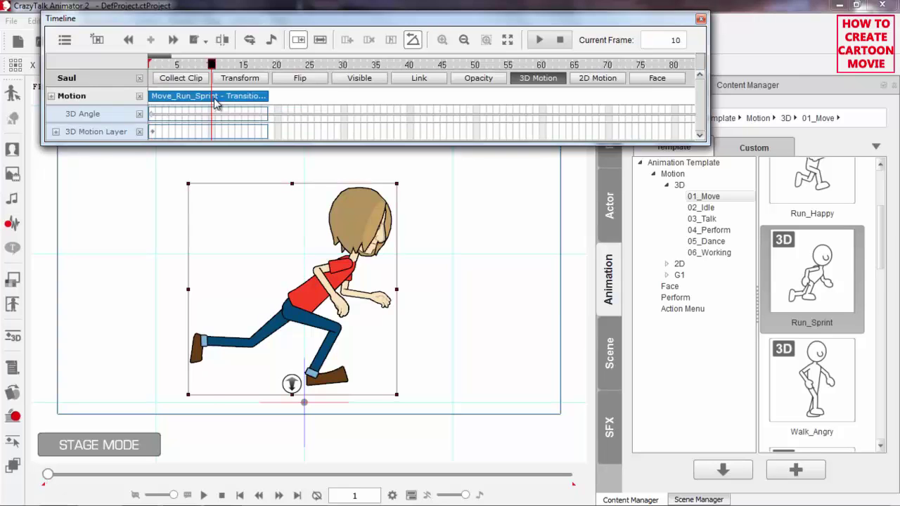
pyautogui.click(319, 41)
pyautogui.moveTo(268, 97); pyautogui.dragTo(416, 101)
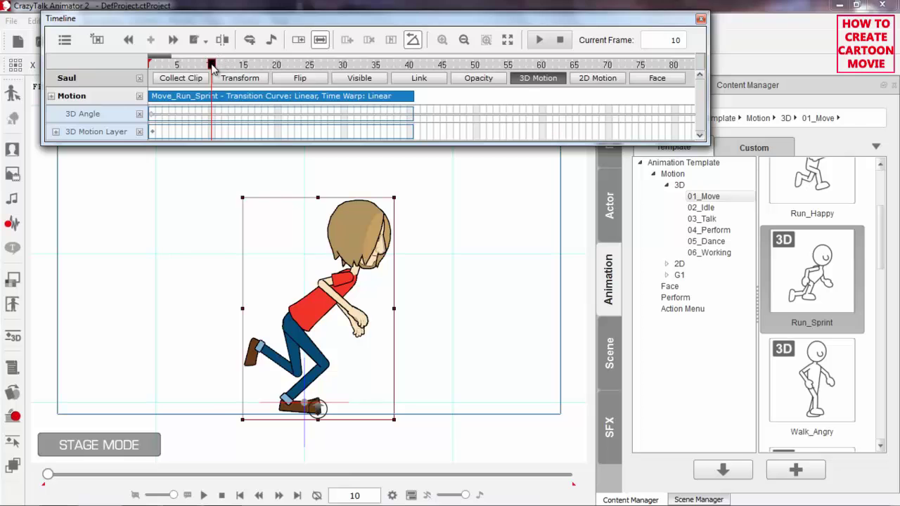
# Play the lengthened sprint clip from frame 1 to check its speed, and return to frame 1.
pyautogui.moveTo(213, 65); pyautogui.dragTo(146, 77)
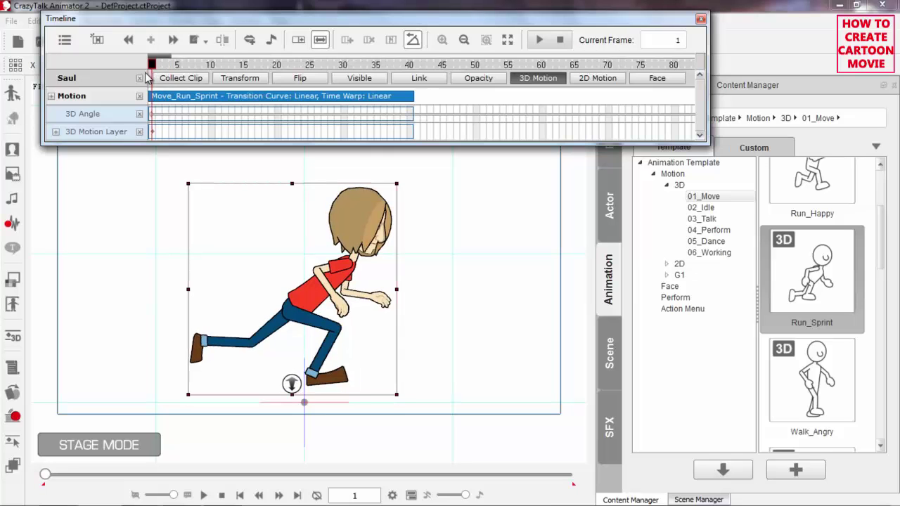
pyautogui.moveTo(172, 23); pyautogui.dragTo(140, 19)
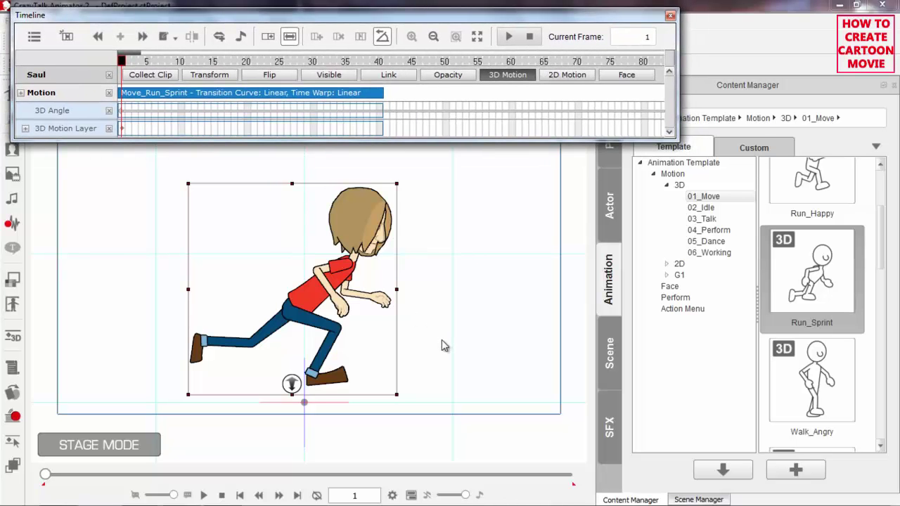
pyautogui.moveTo(441, 328); pyautogui.dragTo(405, 209)
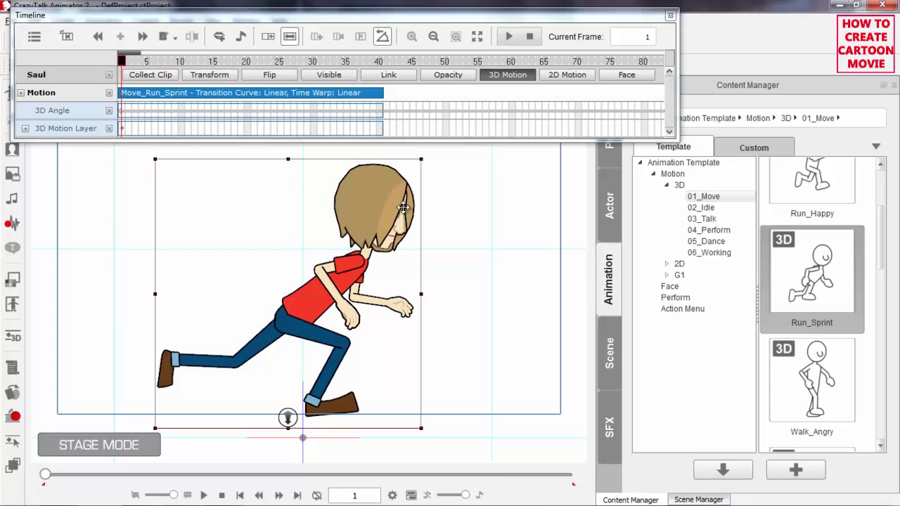
pyautogui.press('space')
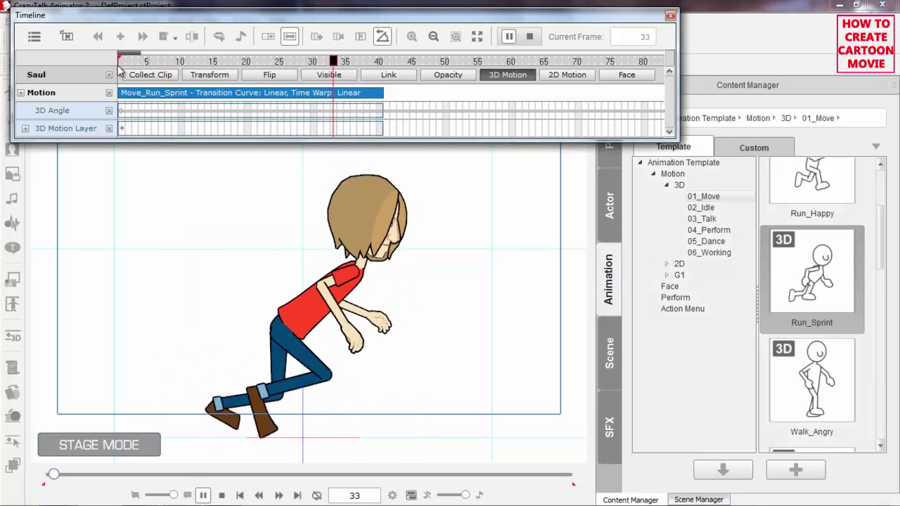
pyautogui.press('space')
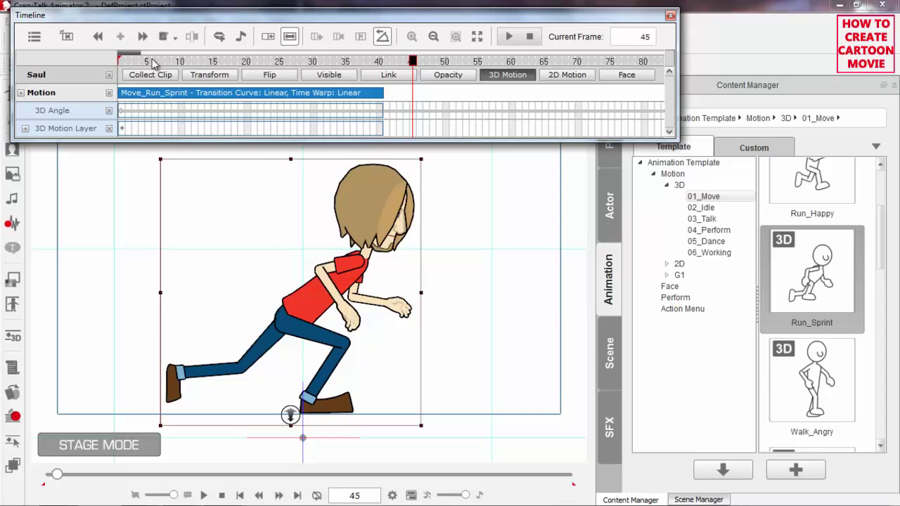
pyautogui.moveTo(153, 62); pyautogui.dragTo(114, 62)
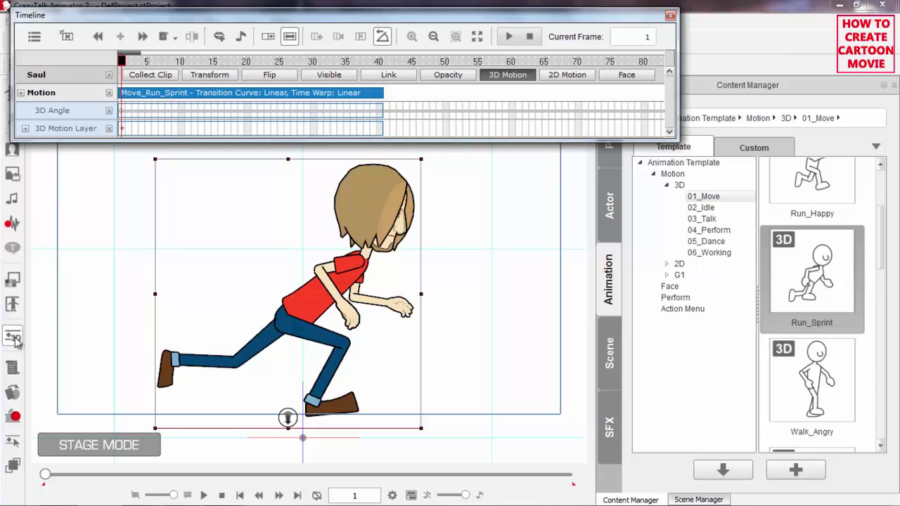
# At frame 1, rotate the spine back in the 3D Motion Key Editor for a more upright torso, and tilt the head slightly forward.
pyautogui.click(122, 131)
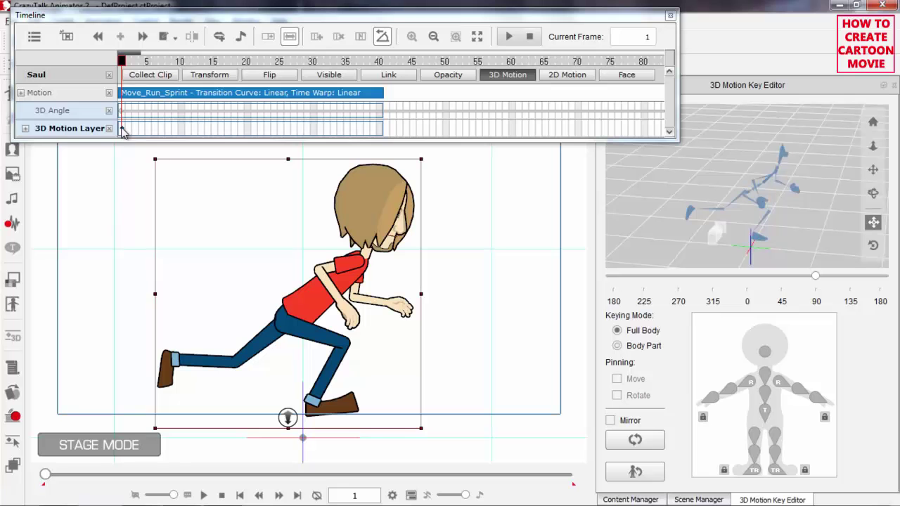
pyautogui.moveTo(793, 217)
pyautogui.mouseDown()
pyautogui.moveTo(773, 211)
pyautogui.moveTo(790, 204)
pyautogui.mouseUp()
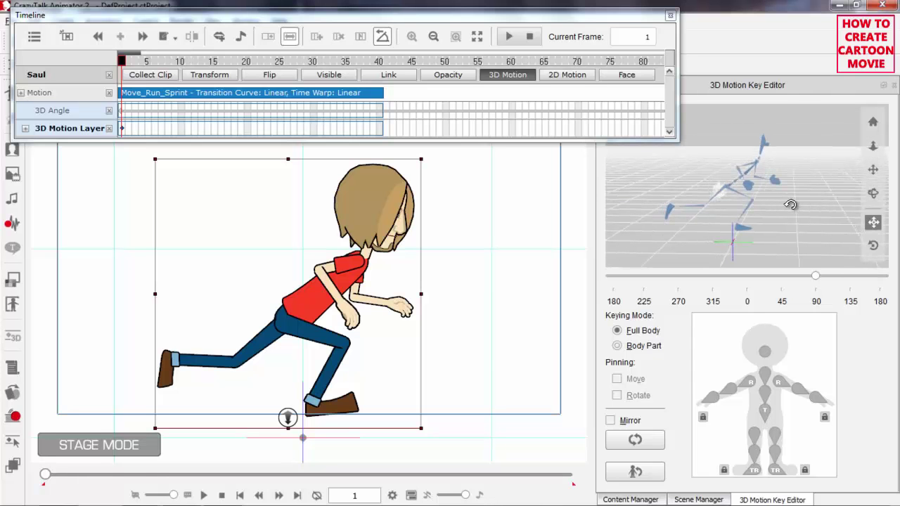
pyautogui.click(765, 400)
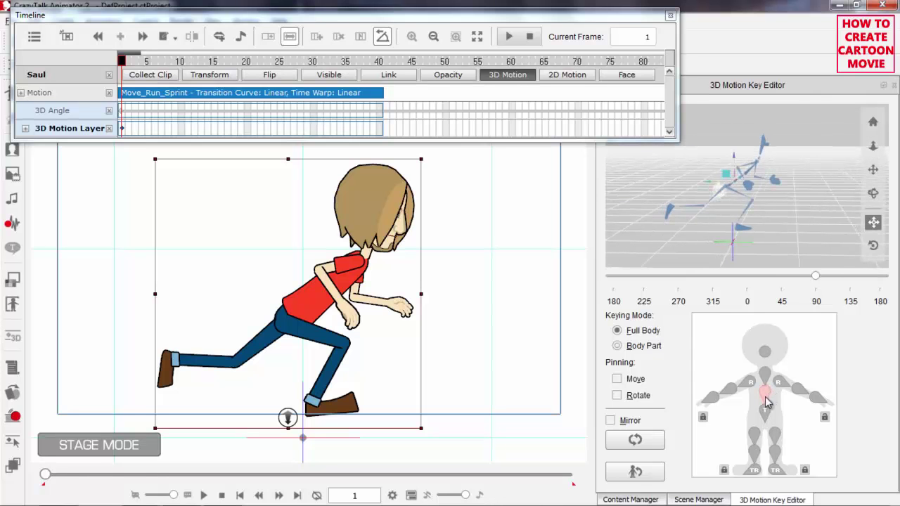
pyautogui.click(873, 248)
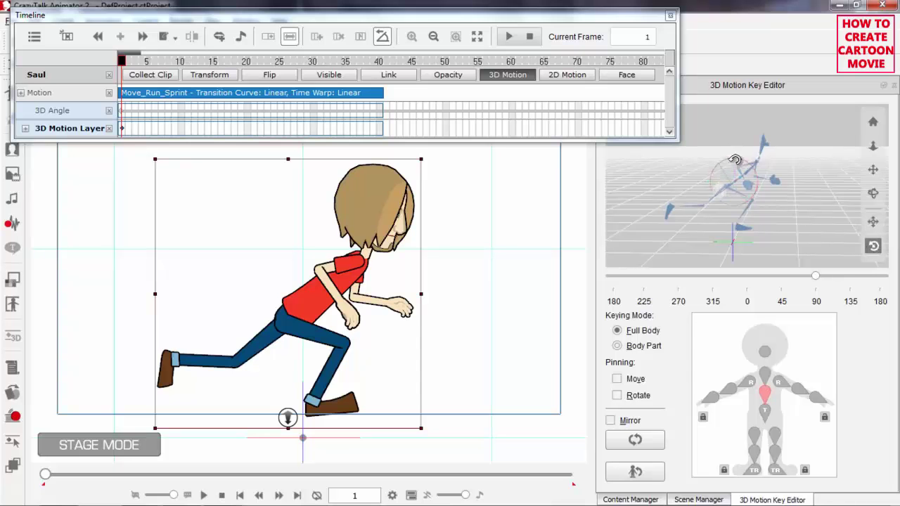
pyautogui.moveTo(743, 160); pyautogui.dragTo(734, 153)
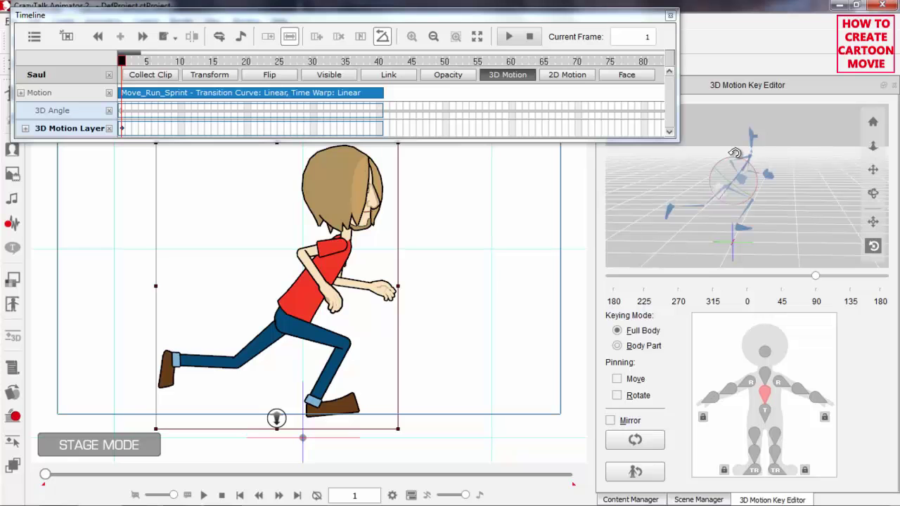
pyautogui.click(765, 351)
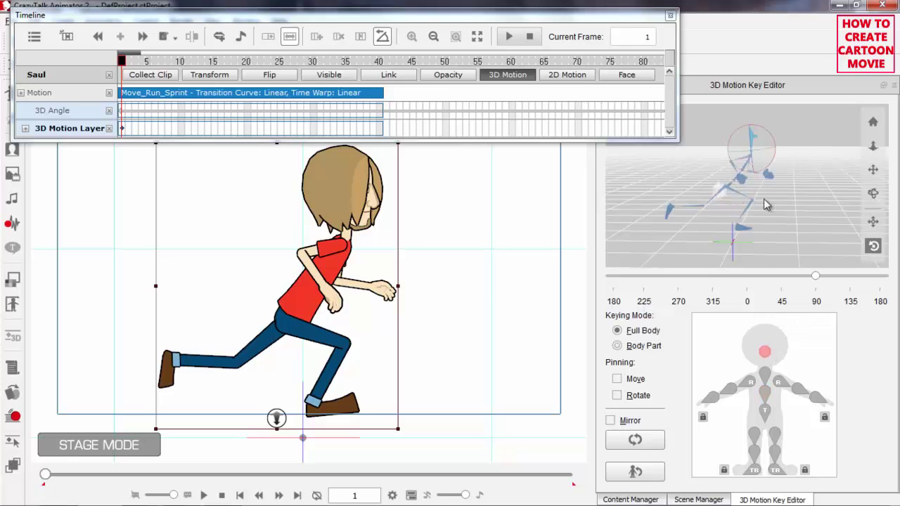
pyautogui.moveTo(763, 132); pyautogui.dragTo(769, 138)
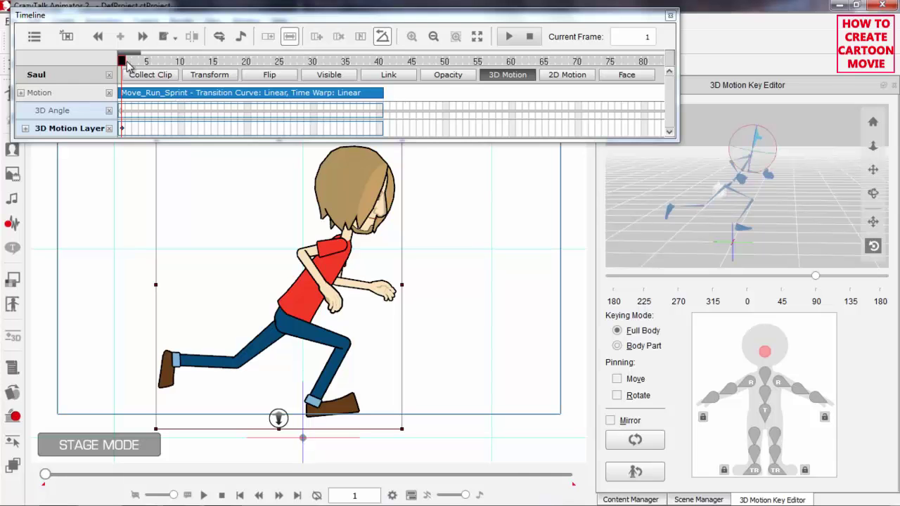
# At frame 10, rotate the head further forward so the character looks down.
pyautogui.moveTo(127, 63)
pyautogui.mouseDown()
pyautogui.moveTo(383, 56)
pyautogui.moveTo(159, 59)
pyautogui.moveTo(123, 79)
pyautogui.mouseUp()
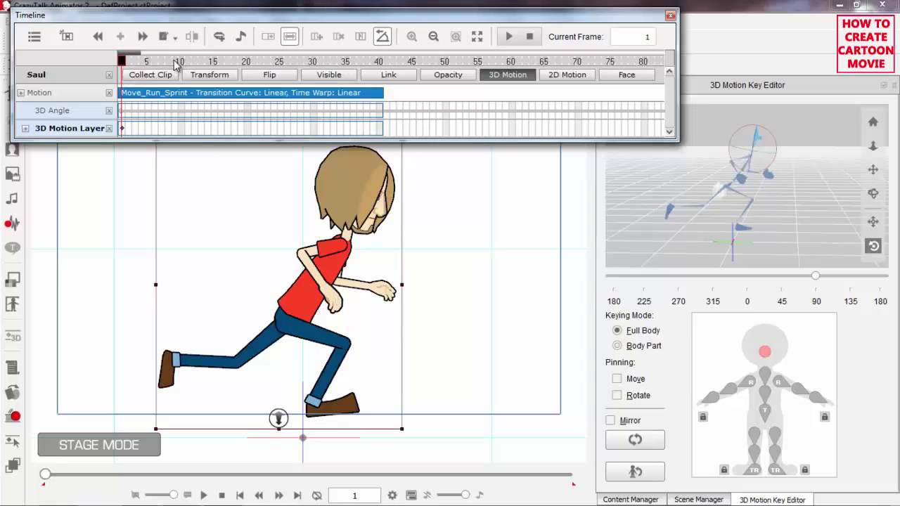
pyautogui.moveTo(169, 63)
pyautogui.mouseDown()
pyautogui.moveTo(109, 59)
pyautogui.moveTo(181, 62)
pyautogui.mouseUp()
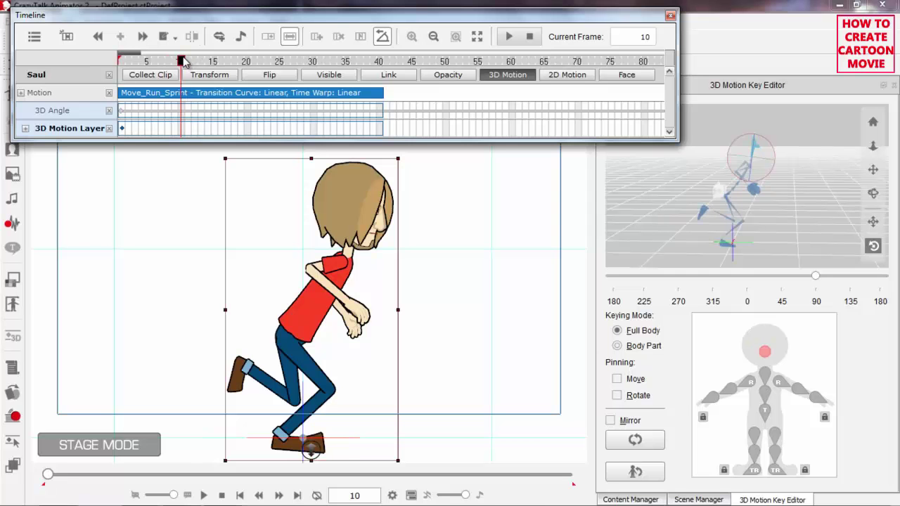
pyautogui.moveTo(768, 141); pyautogui.dragTo(776, 149)
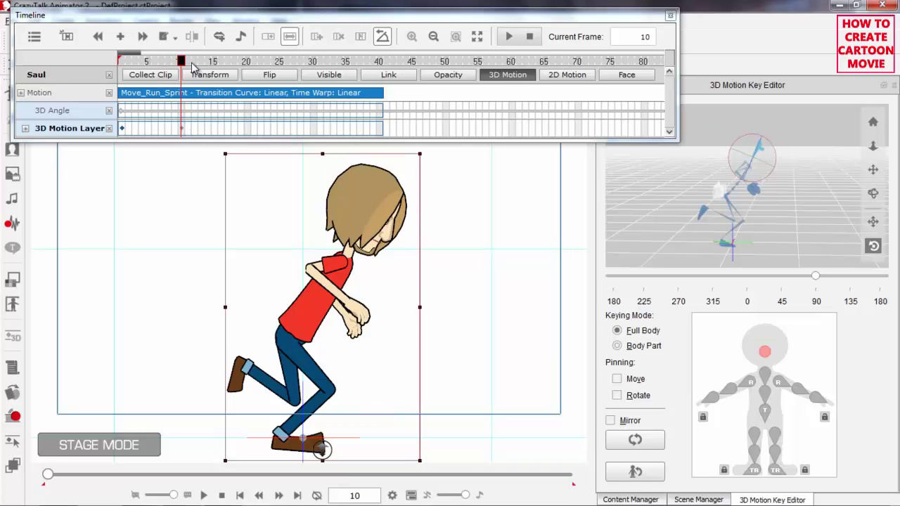
# Copy the frame 1 key of the 3D Motion Layer and paste it at about frame 19.
pyautogui.moveTo(187, 63); pyautogui.dragTo(247, 58)
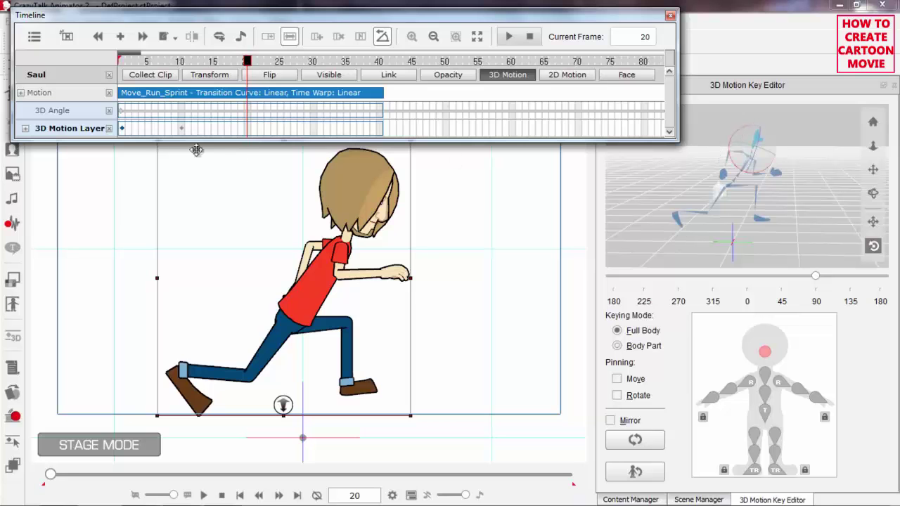
pyautogui.click(123, 129)
pyautogui.rightClick(123, 129)
pyautogui.click(156, 152)
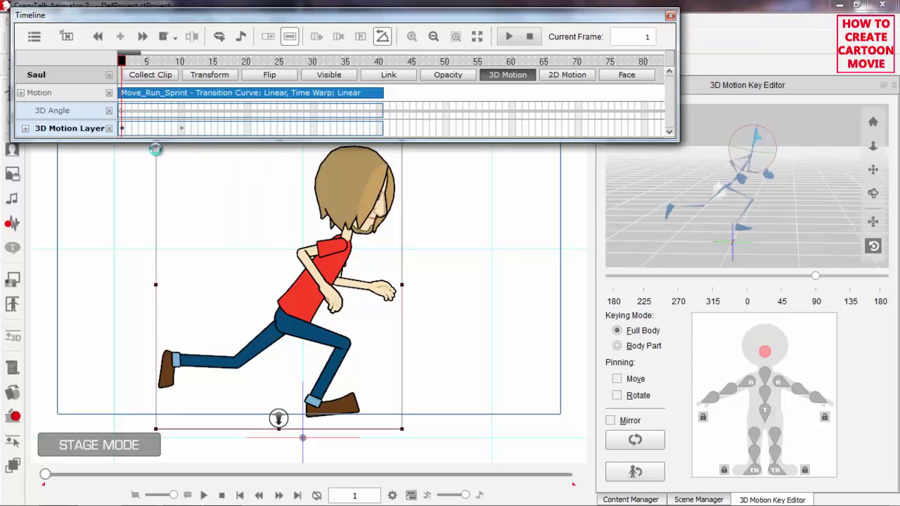
pyautogui.click(246, 129)
pyautogui.rightClick(248, 128)
pyautogui.click(278, 160)
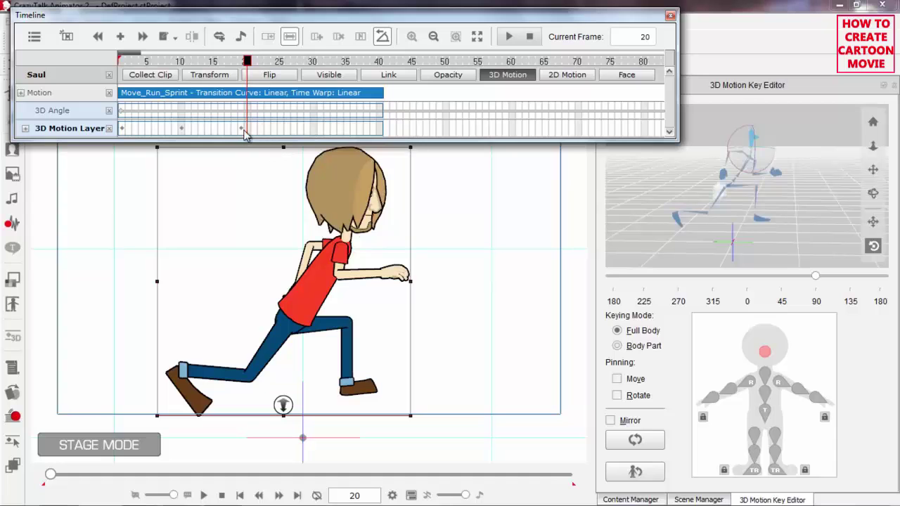
# Tilt the head forward at about frame 28 and rotate it back up at frame 40.
pyautogui.moveTo(215, 66); pyautogui.dragTo(308, 59)
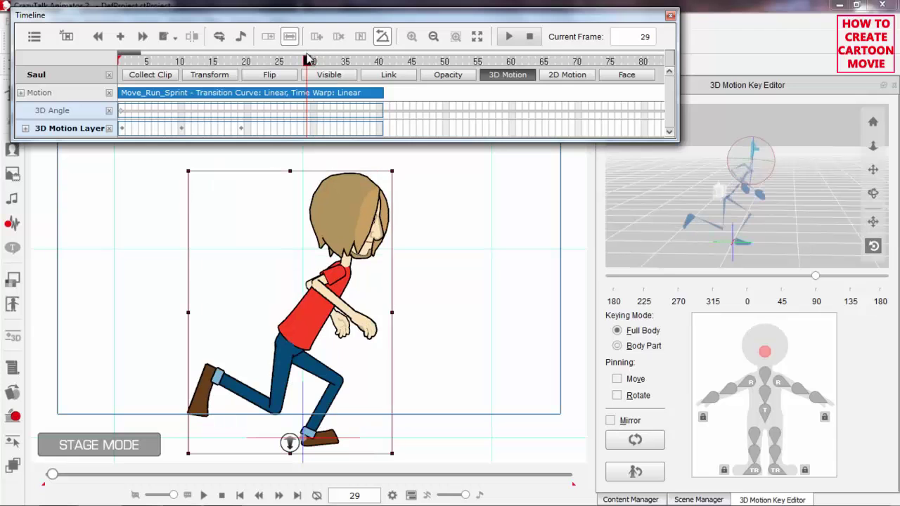
pyautogui.moveTo(773, 156); pyautogui.dragTo(778, 162)
pyautogui.moveTo(324, 62); pyautogui.dragTo(380, 62)
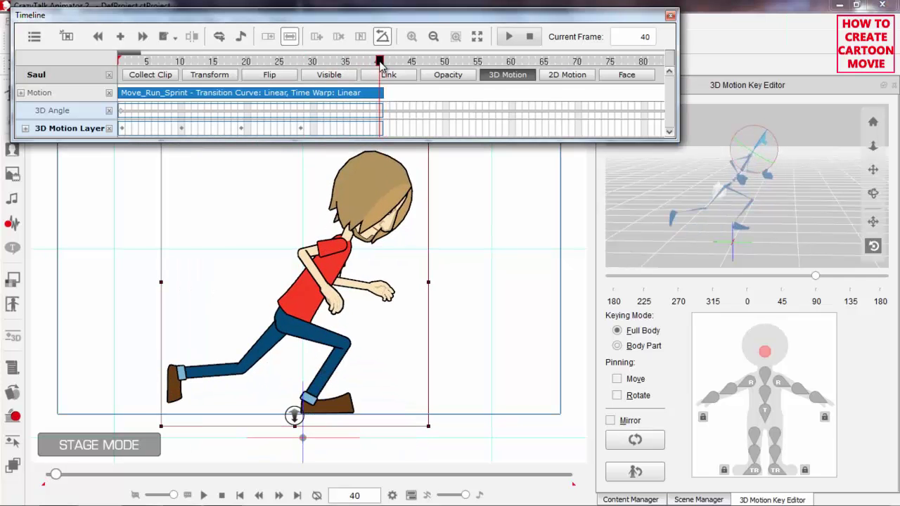
pyautogui.moveTo(752, 128); pyautogui.dragTo(736, 127)
# Copy the frame 1 key of the 3D Motion Layer and paste it over the key at frame 40.
pyautogui.click(124, 133)
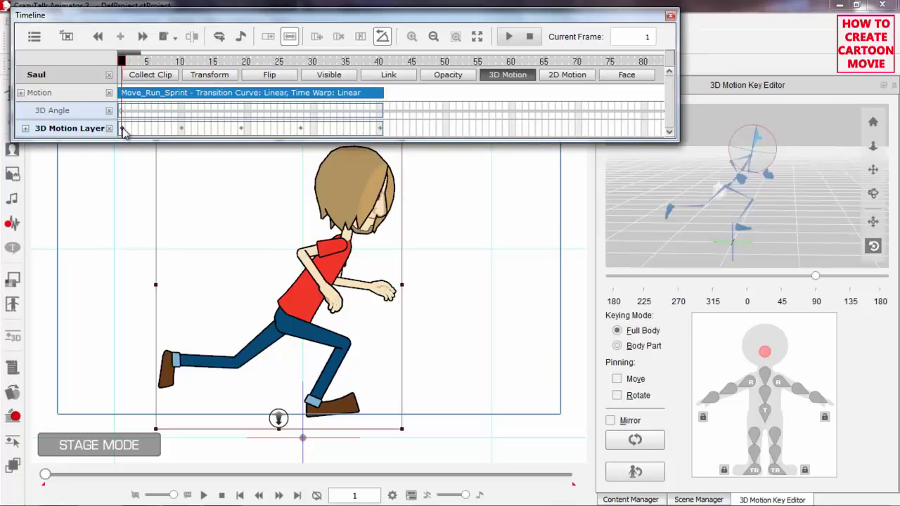
pyautogui.rightClick(124, 133)
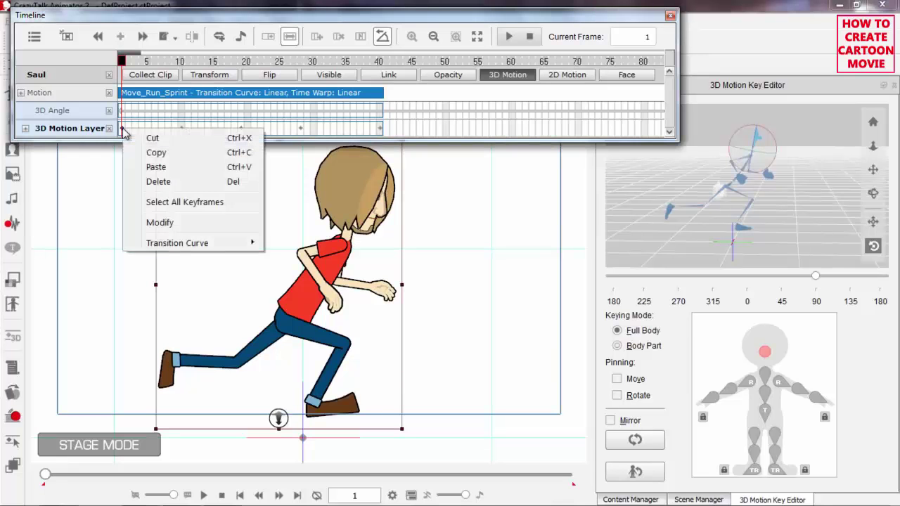
pyautogui.click(156, 152)
pyautogui.click(380, 128)
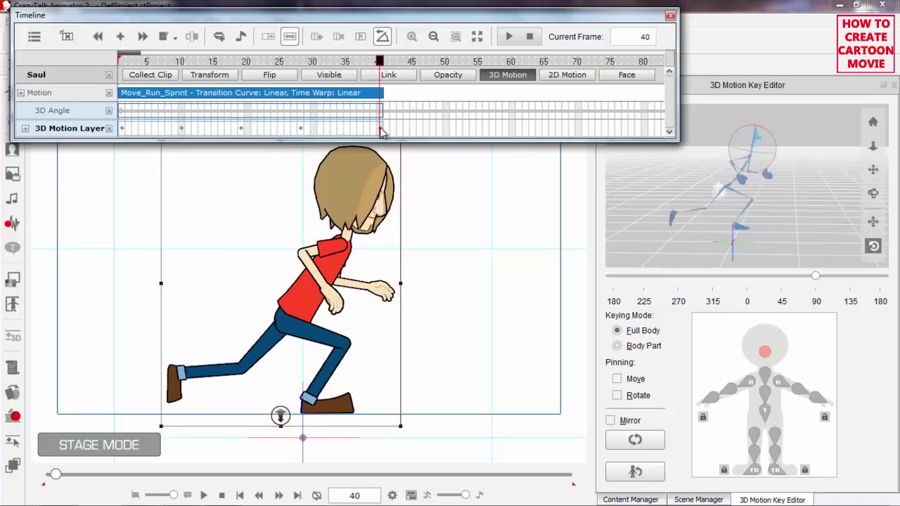
pyautogui.rightClick(380, 129)
pyautogui.click(408, 167)
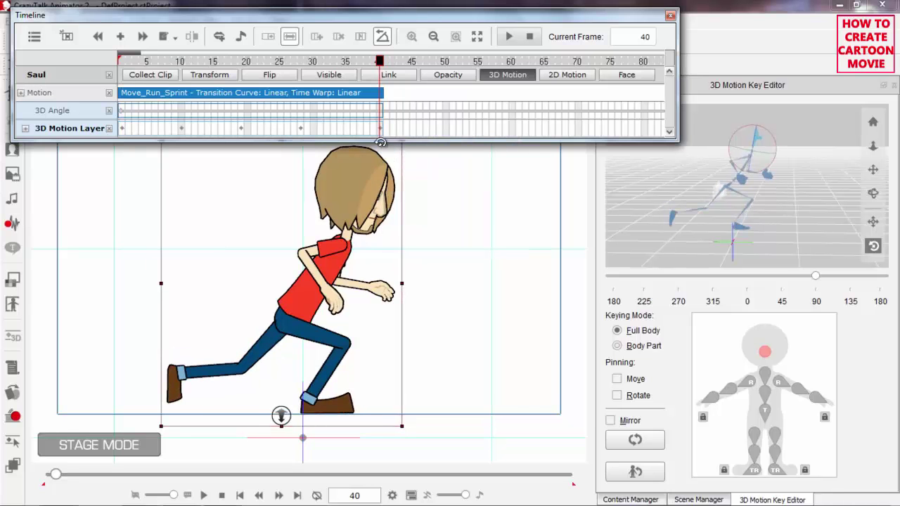
# Play the run cycle from the start to check the torso and head movement.
pyautogui.moveTo(210, 63); pyautogui.dragTo(111, 70)
pyautogui.press('space')
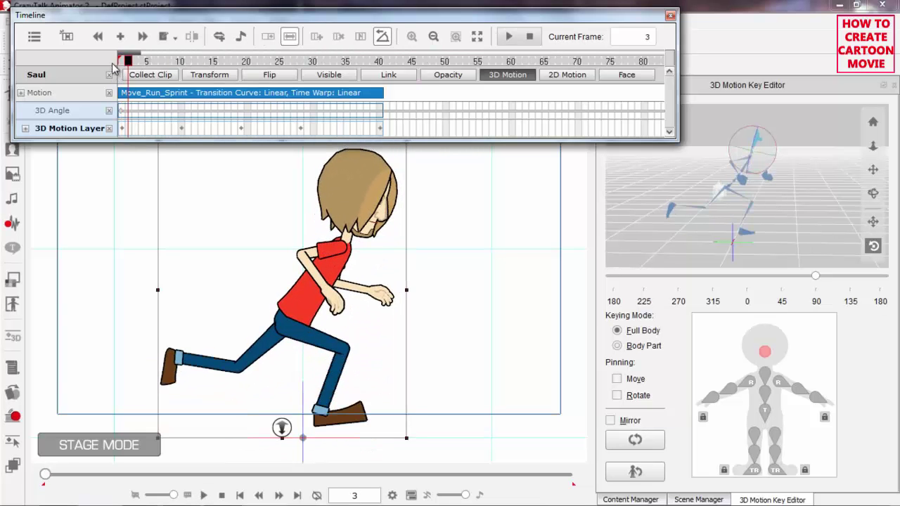
pyautogui.press('space')
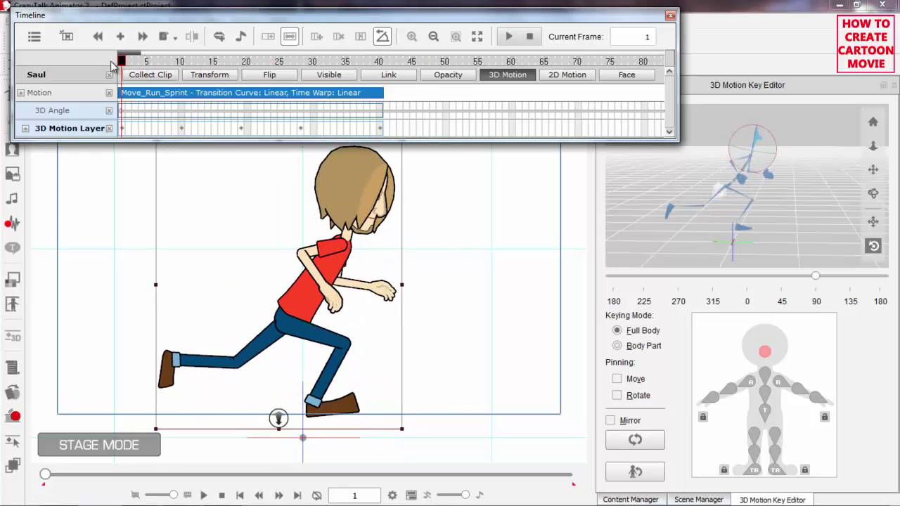
# At frame 1, rotate the right upper arm and forearm backward so the arm swings behind the torso.
pyautogui.moveTo(126, 66)
pyautogui.mouseDown()
pyautogui.moveTo(388, 65)
pyautogui.moveTo(115, 72)
pyautogui.mouseUp()
pyautogui.click(749, 389)
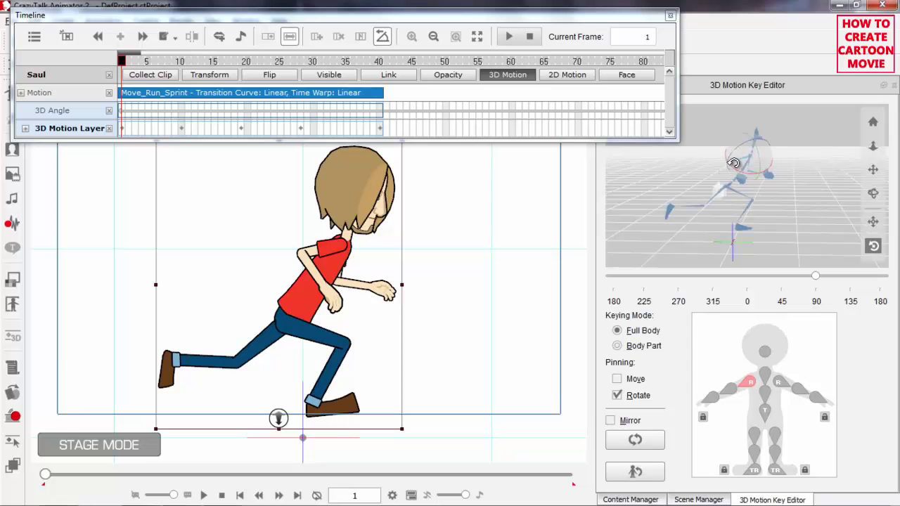
pyautogui.moveTo(742, 170); pyautogui.dragTo(717, 166)
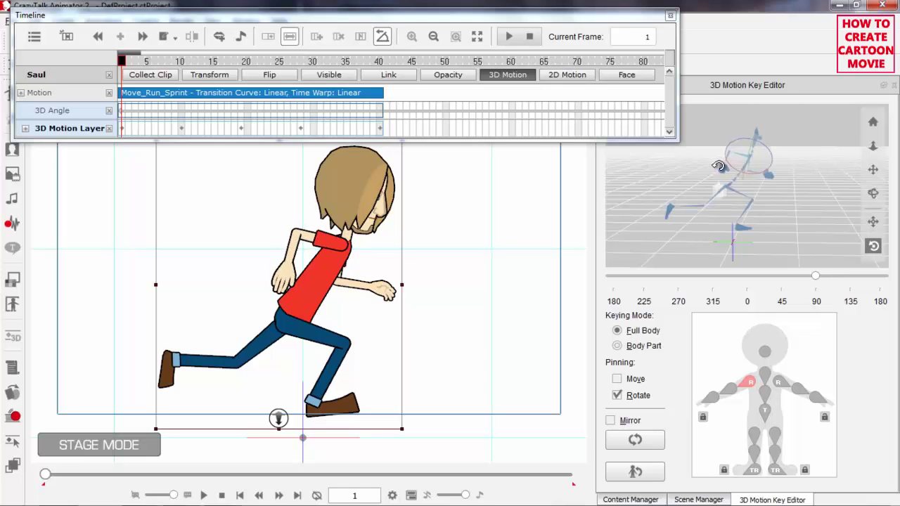
pyautogui.click(731, 388)
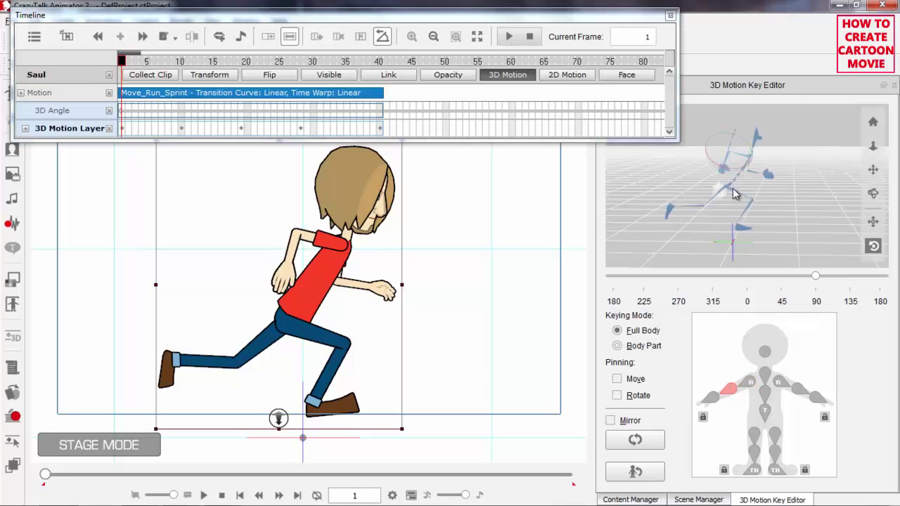
pyautogui.moveTo(737, 169); pyautogui.dragTo(715, 172)
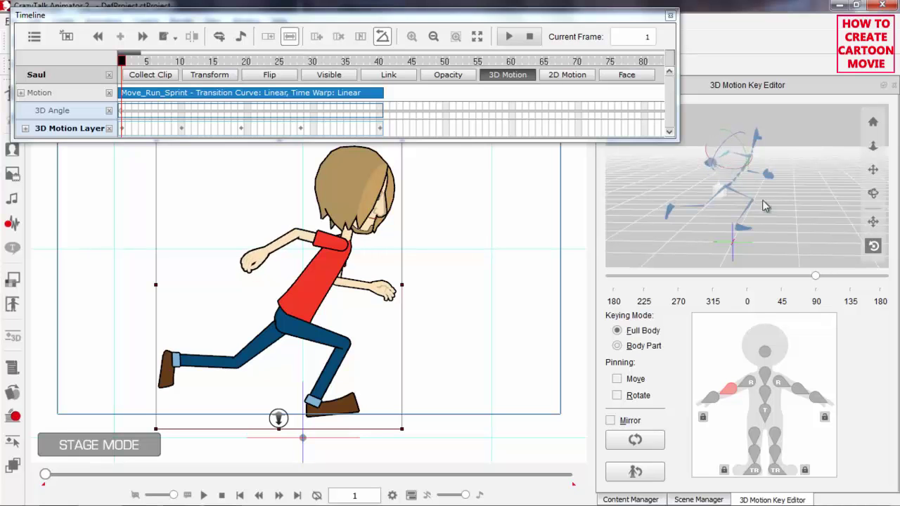
# At frame 1, rotate the left upper arm and forearm so the arm bends forward with its hand raised.
pyautogui.click(783, 387)
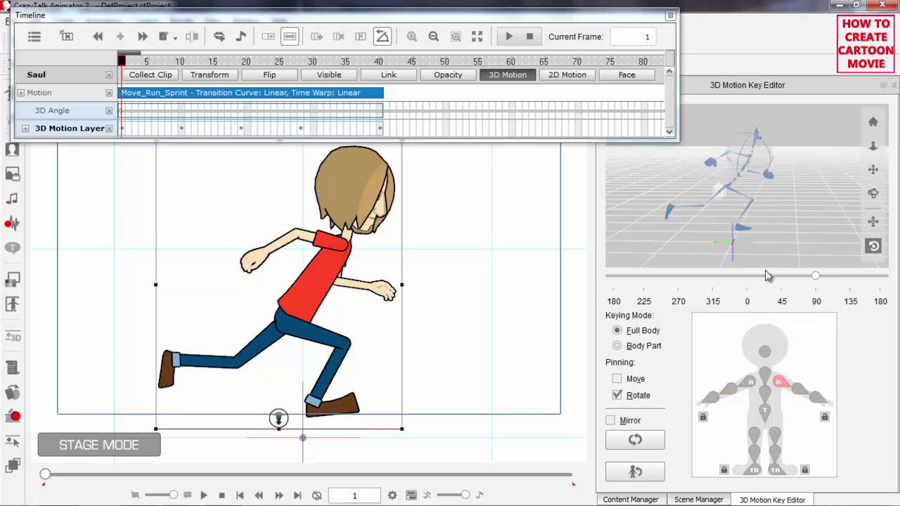
pyautogui.moveTo(764, 146); pyautogui.dragTo(758, 127)
pyautogui.click(800, 388)
pyautogui.moveTo(766, 154); pyautogui.dragTo(762, 144)
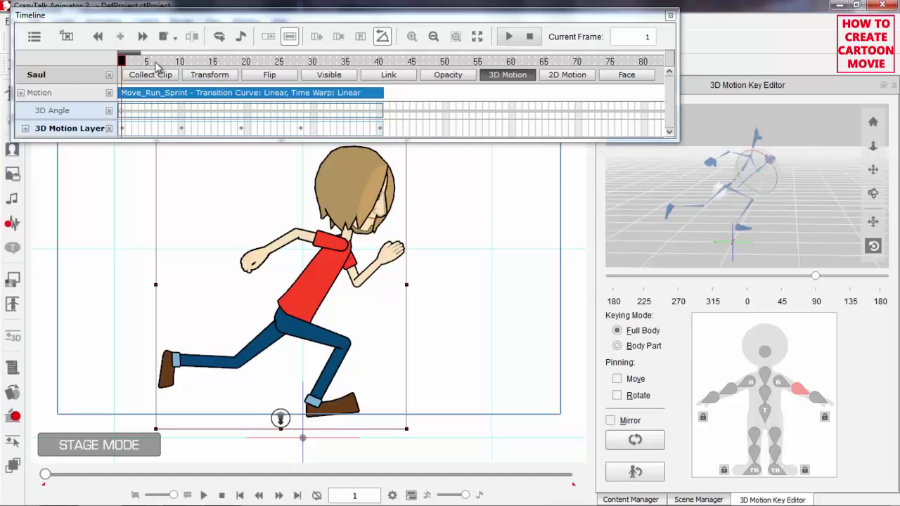
# At frame 19, swing the left arm back behind the torso and raise the bent right arm in front, and play the motion.
pyautogui.moveTo(139, 61); pyautogui.dragTo(240, 53)
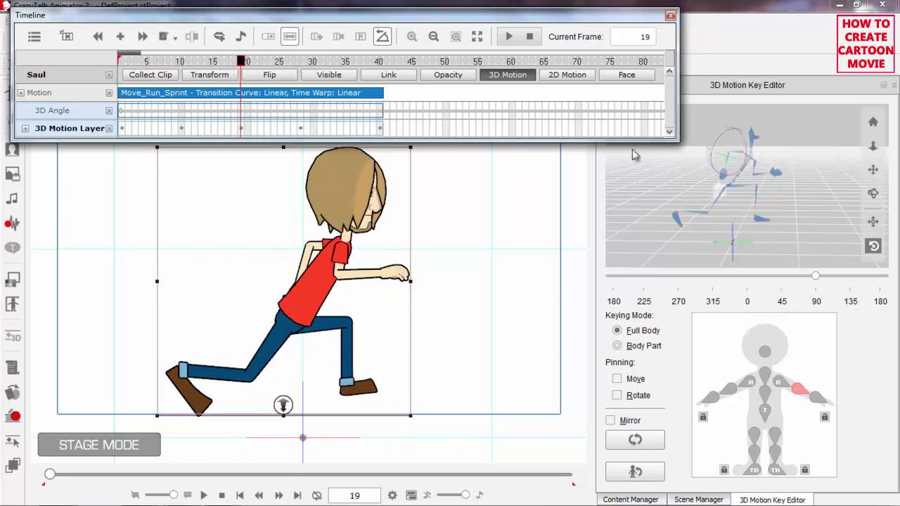
pyautogui.click(780, 386)
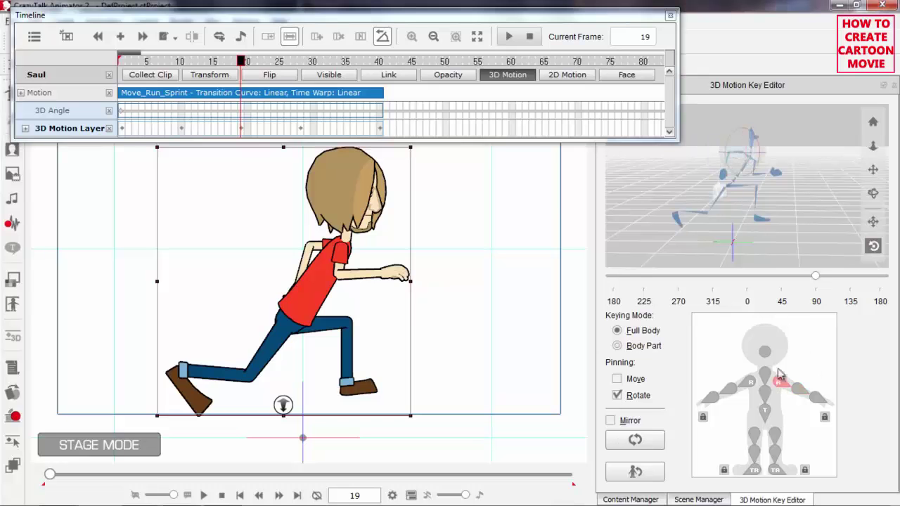
pyautogui.moveTo(727, 138); pyautogui.dragTo(744, 115)
pyautogui.click(749, 383)
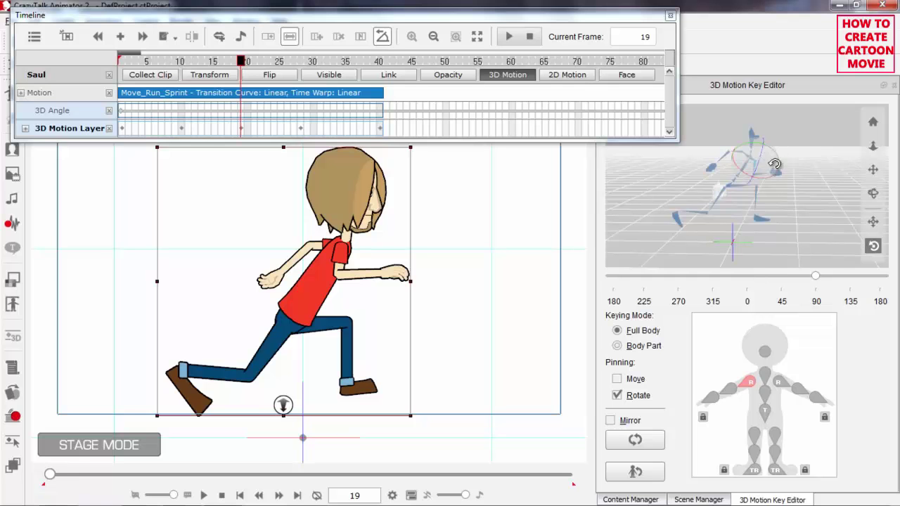
pyautogui.moveTo(771, 148); pyautogui.dragTo(767, 168)
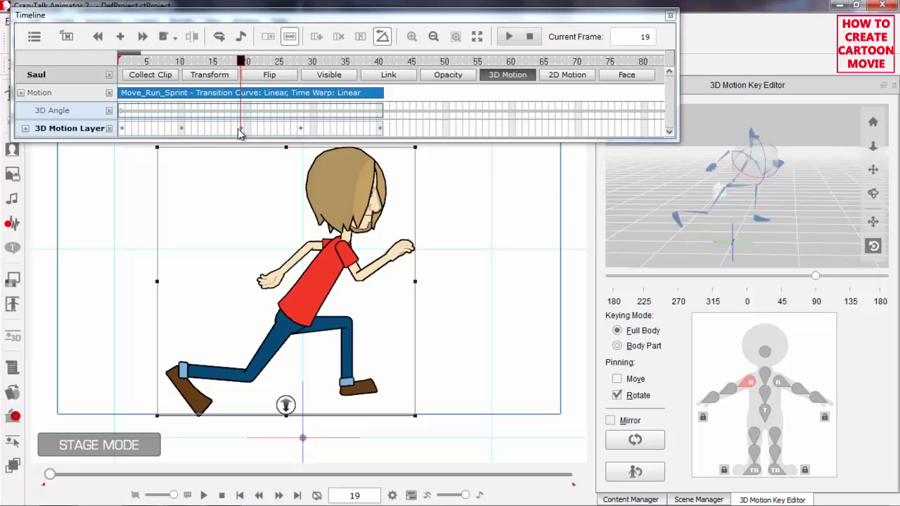
pyautogui.moveTo(234, 61); pyautogui.dragTo(121, 66)
pyautogui.press('space')
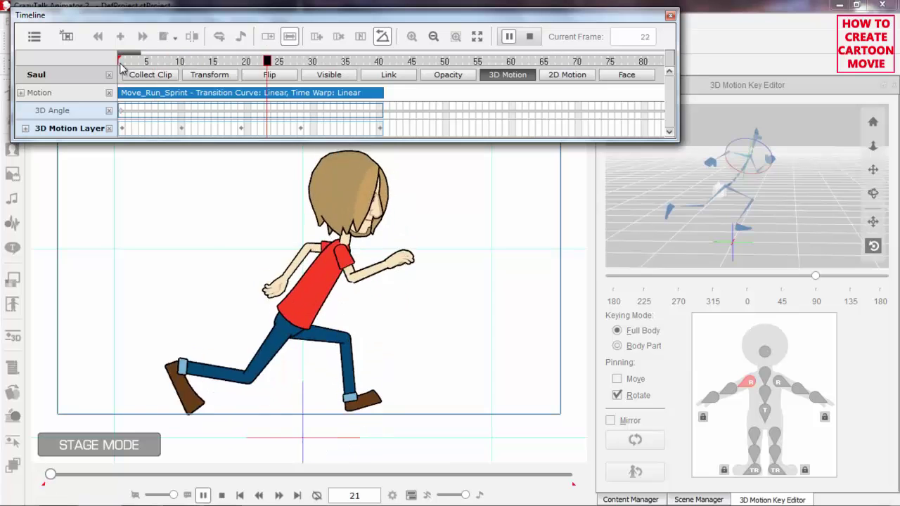
# Copy the frame 1 key with the new arm pose and paste it over the 3D Motion Layer key at frame 40.
pyautogui.moveTo(378, 64); pyautogui.dragTo(123, 133)
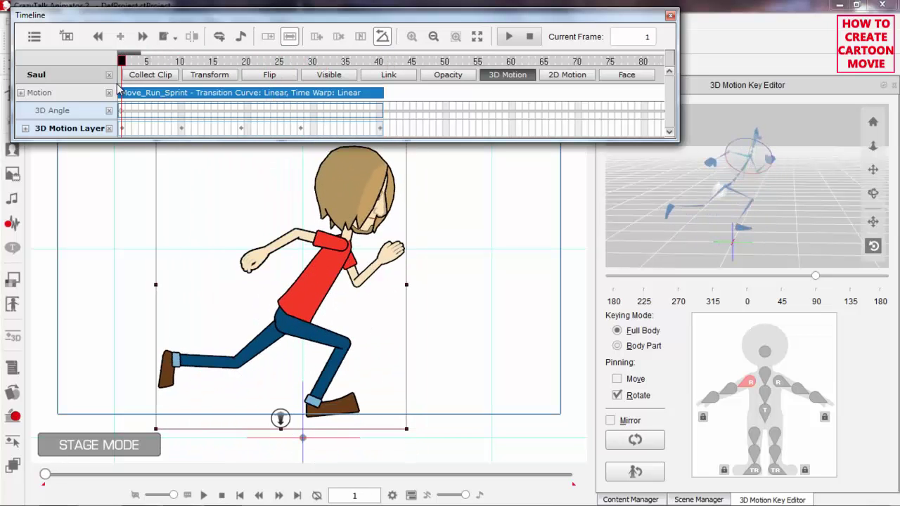
pyautogui.rightClick(123, 132)
pyautogui.click(148, 151)
pyautogui.click(379, 130)
pyautogui.rightClick(380, 129)
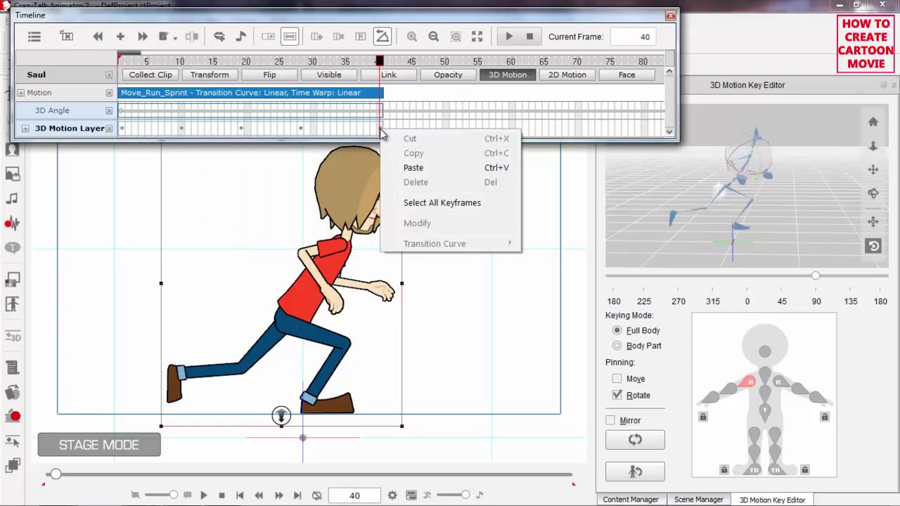
pyautogui.click(414, 169)
# Play the run cycle repeatedly from the start to review the arm swing.
pyautogui.press('space')
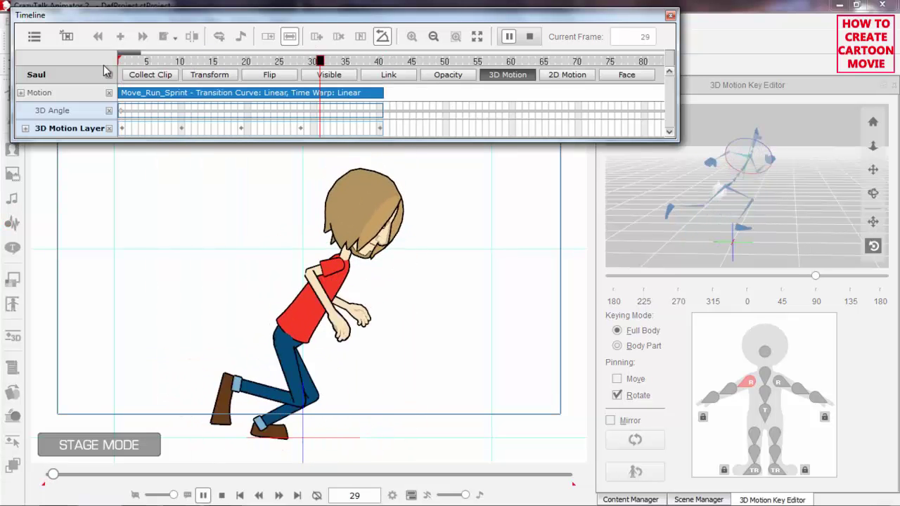
pyautogui.press('space')
pyautogui.moveTo(149, 66); pyautogui.dragTo(116, 65)
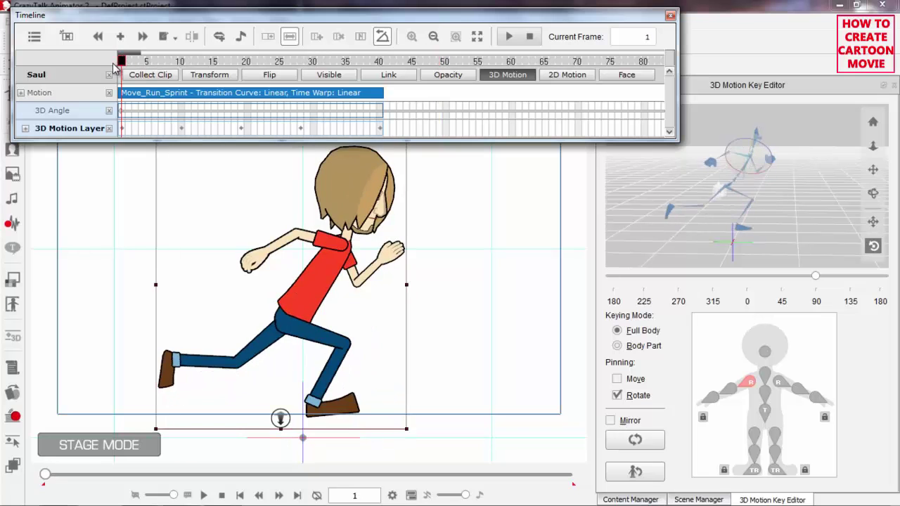
pyautogui.press('space')
pyautogui.press('space')
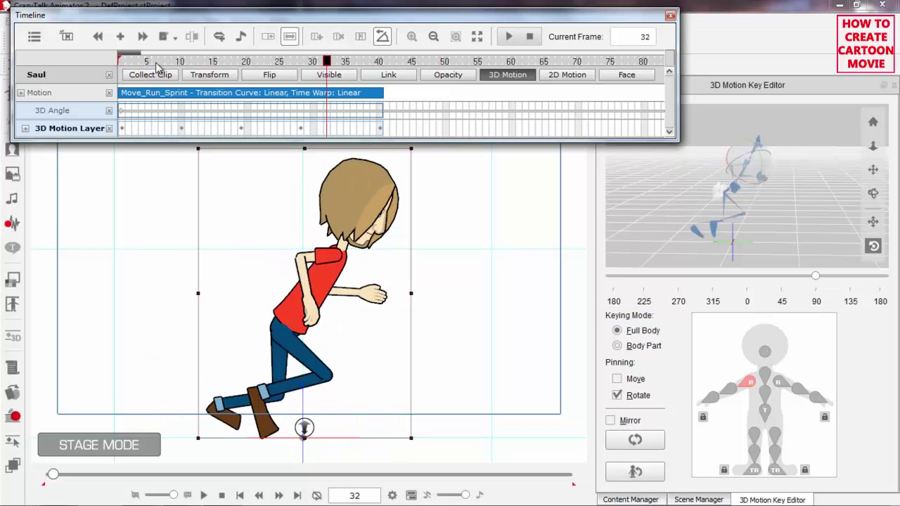
pyautogui.press('Home')
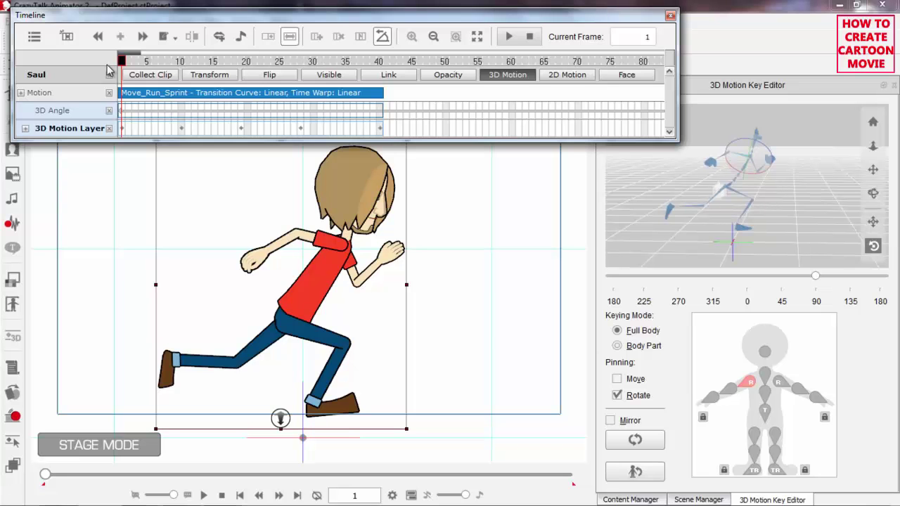
# Move the hip slightly up at frame 1 and slightly down at frame 10, using the 3D Motion Key Editor's move tool.
pyautogui.moveTo(129, 64); pyautogui.dragTo(100, 56)
pyautogui.click(765, 410)
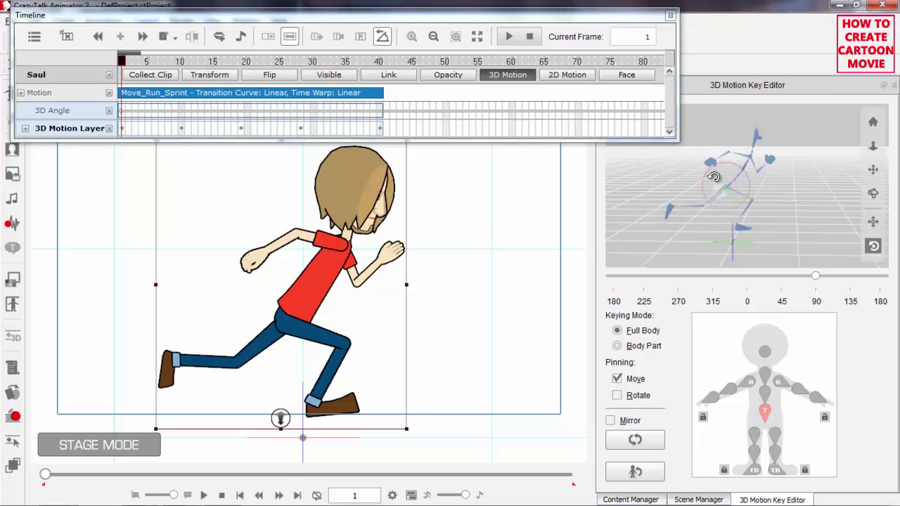
pyautogui.click(873, 222)
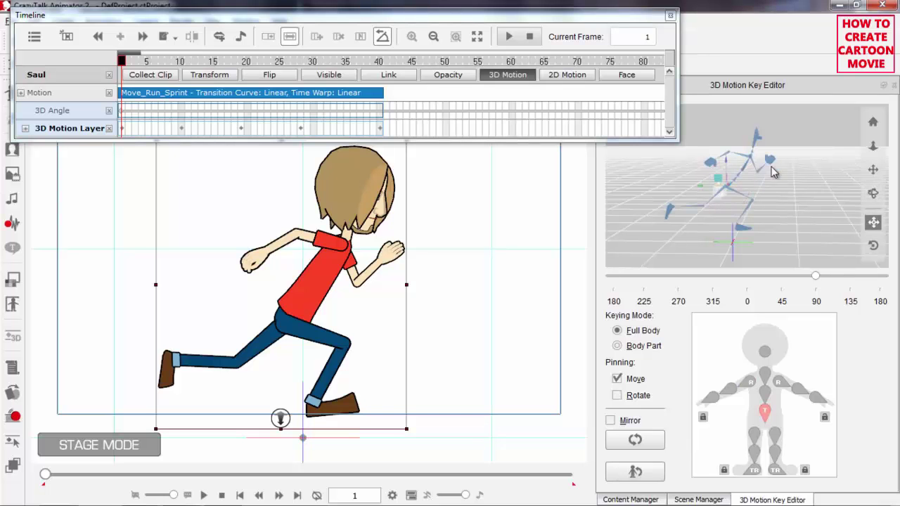
pyautogui.moveTo(726, 159); pyautogui.dragTo(726, 155)
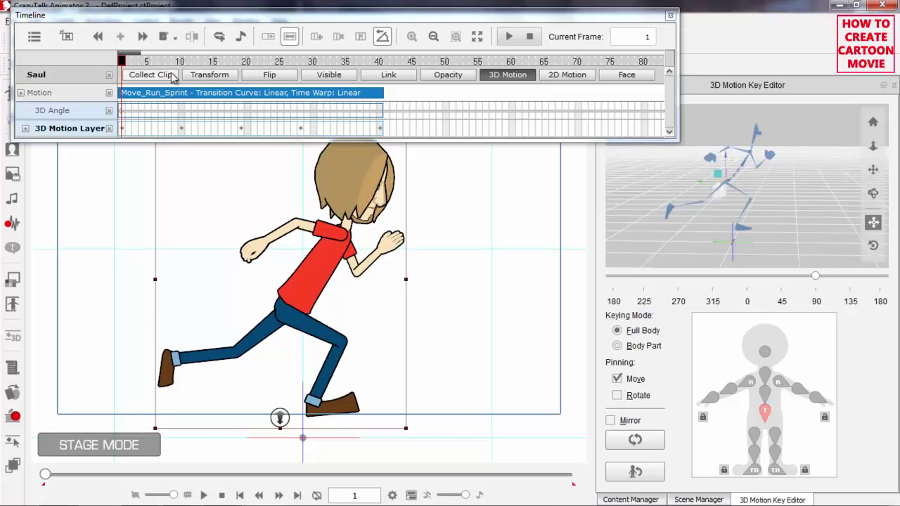
pyautogui.moveTo(127, 63); pyautogui.dragTo(182, 62)
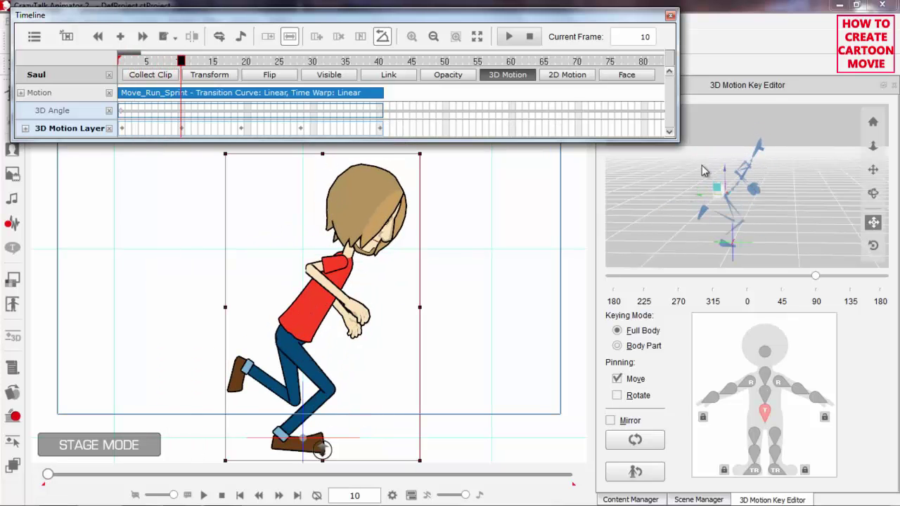
pyautogui.moveTo(725, 169); pyautogui.dragTo(725, 173)
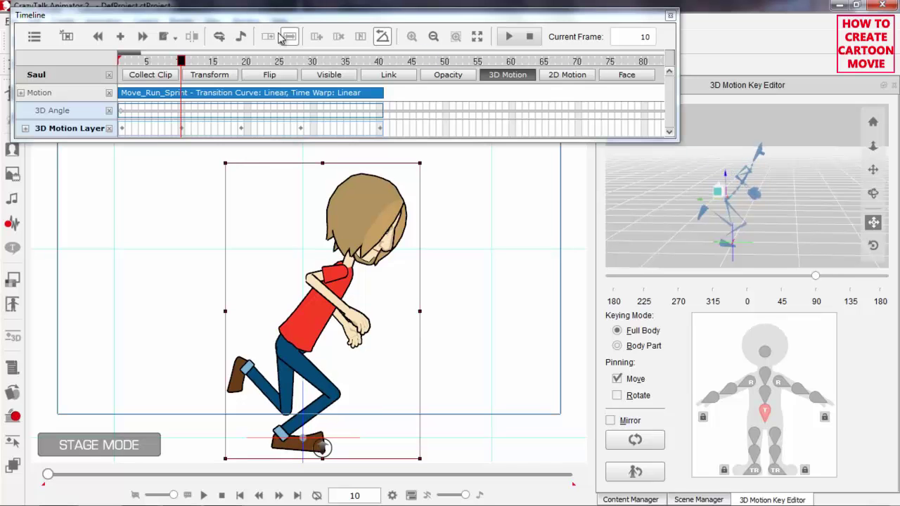
# Move the hip up at frame 19 and down at frame 28 to continue the body's bounce.
pyautogui.moveTo(181, 62); pyautogui.dragTo(241, 61)
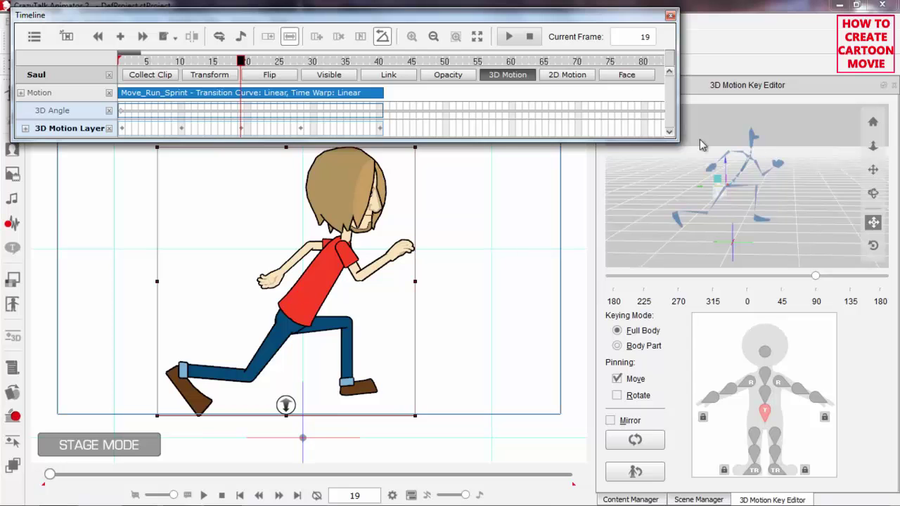
pyautogui.moveTo(724, 163); pyautogui.dragTo(724, 155)
pyautogui.click(247, 61)
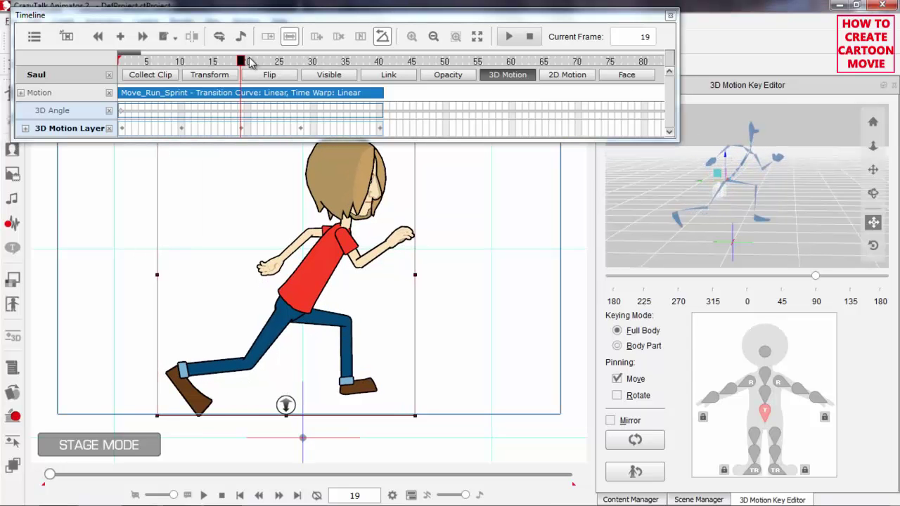
pyautogui.moveTo(247, 61); pyautogui.dragTo(300, 61)
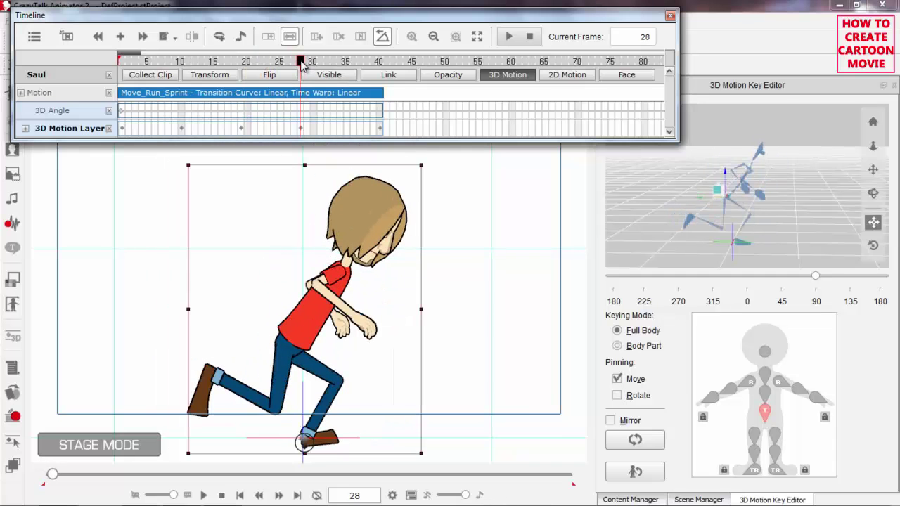
pyautogui.moveTo(723, 171); pyautogui.dragTo(724, 177)
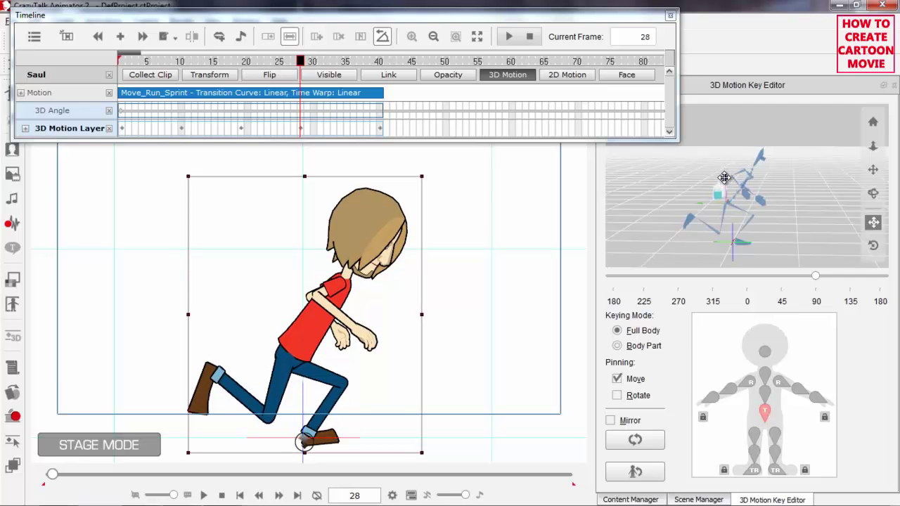
# Copy the frame 1 key with the raised hip and paste it over the 3D Motion Layer key at frame 40.
pyautogui.moveTo(302, 62); pyautogui.dragTo(380, 62)
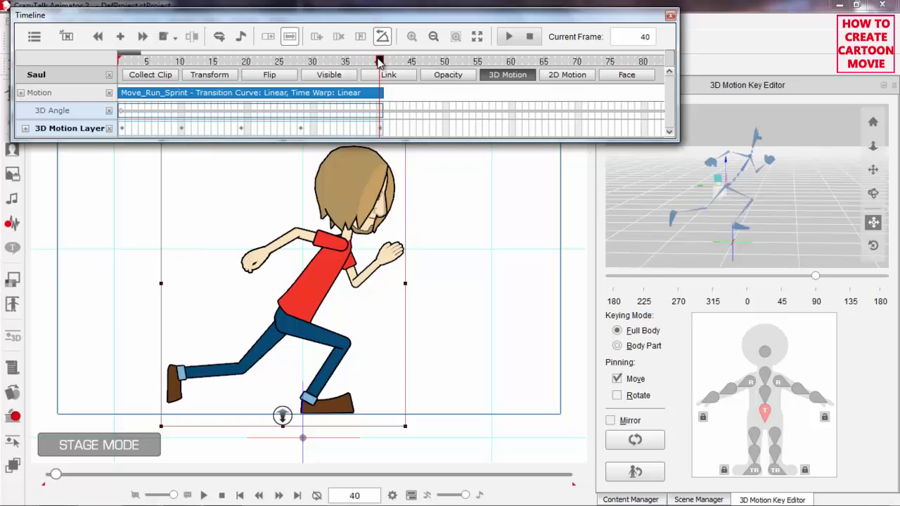
pyautogui.click(122, 128)
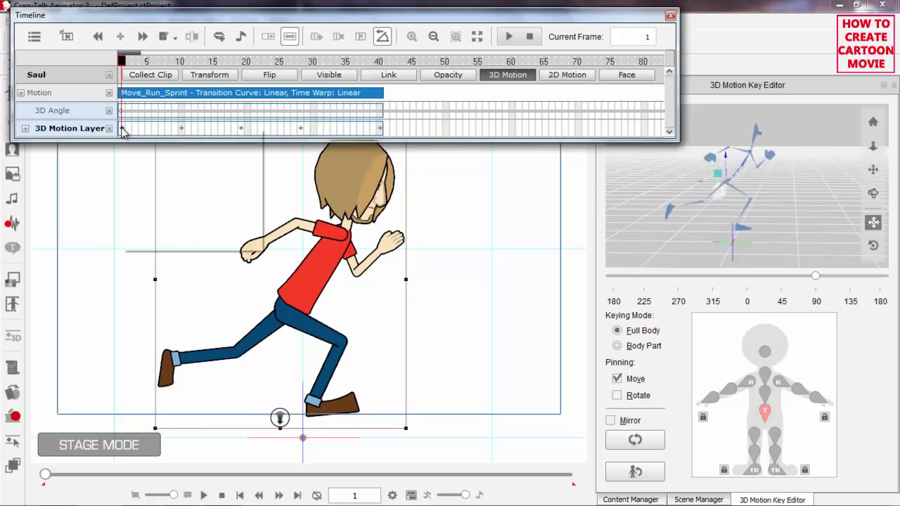
pyautogui.rightClick(121, 132)
pyautogui.click(155, 150)
pyautogui.click(379, 133)
pyautogui.rightClick(381, 134)
pyautogui.click(413, 170)
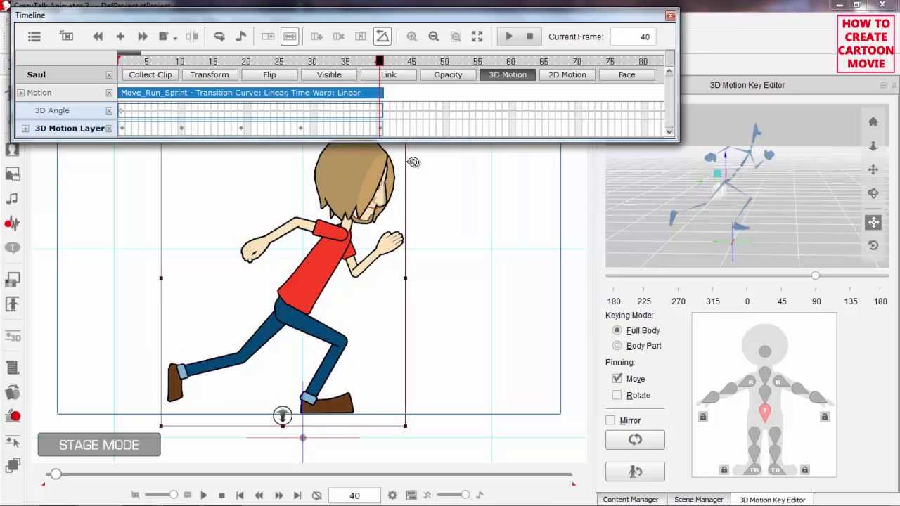
# Play the run cycle several times from the start to review the body's bounce.
pyautogui.press('space')
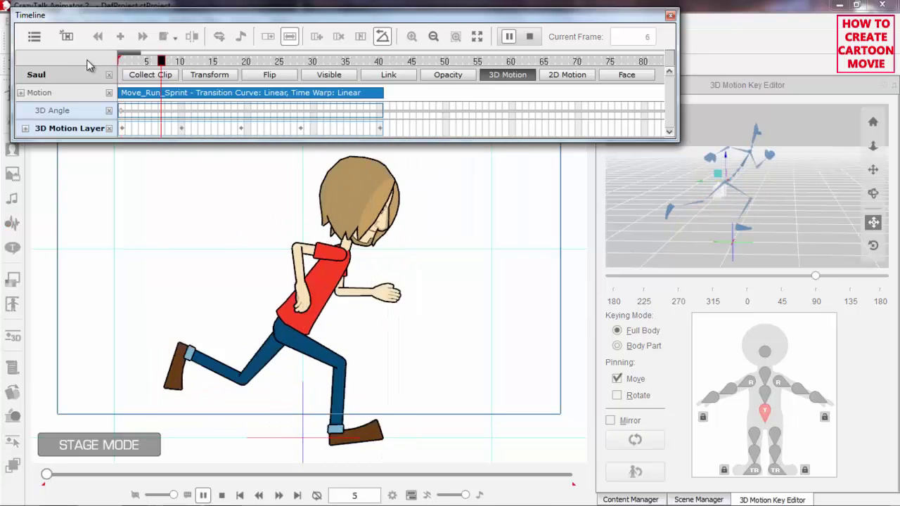
pyautogui.press('space')
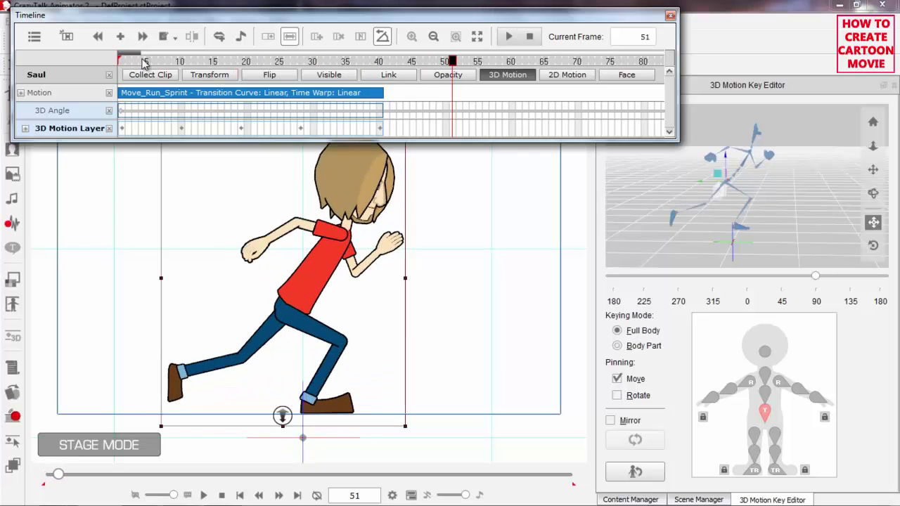
pyautogui.press('space')
pyautogui.press('space')
pyautogui.press('Home')
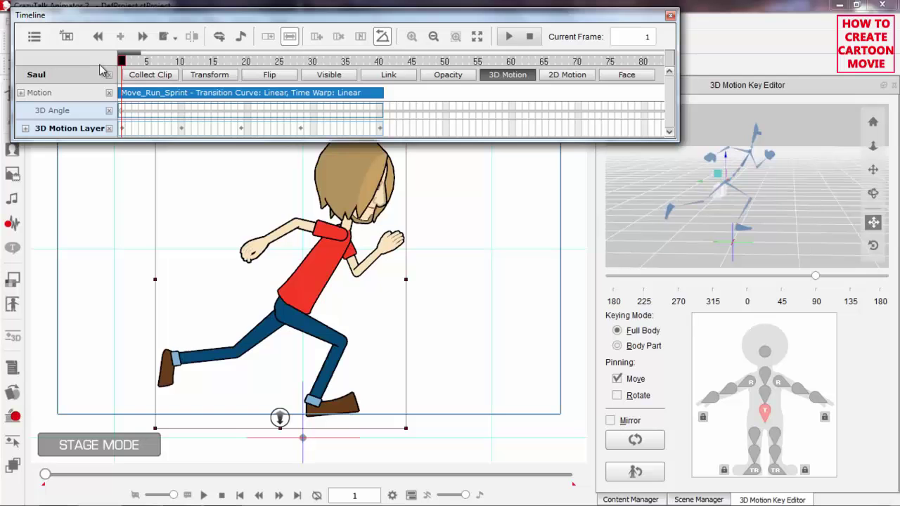
pyautogui.press('space')
pyautogui.press('space')
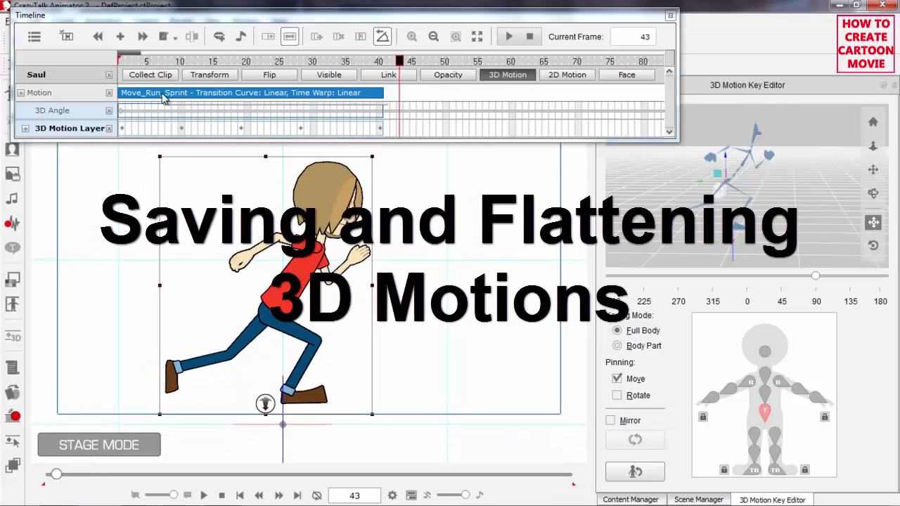
# Show the Collect Clip track and mark the full run cycle from frame 1 to frame 40 as its range.
pyautogui.click(150, 75)
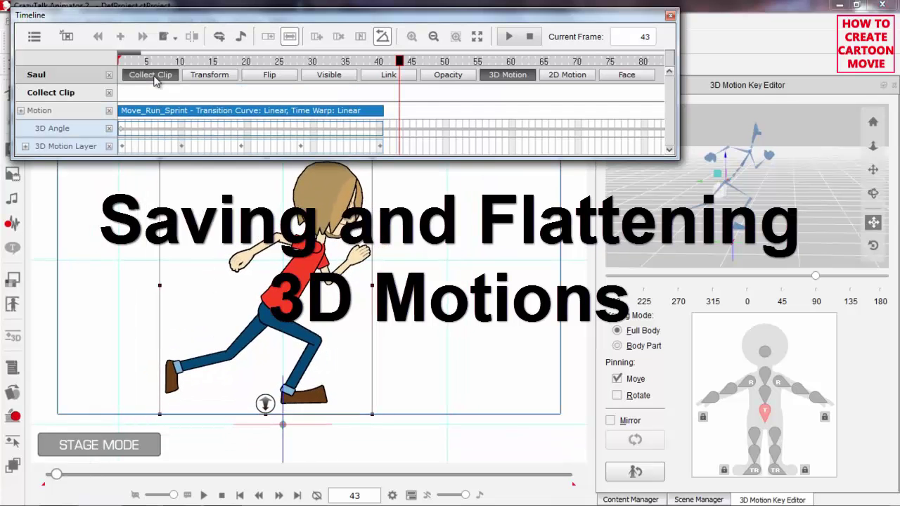
pyautogui.click(385, 95)
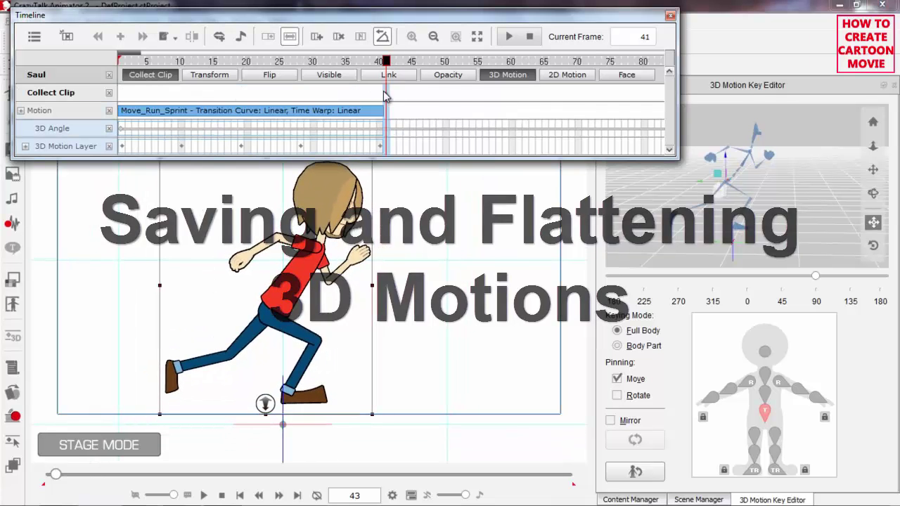
pyautogui.click(374, 92)
pyautogui.click(361, 92)
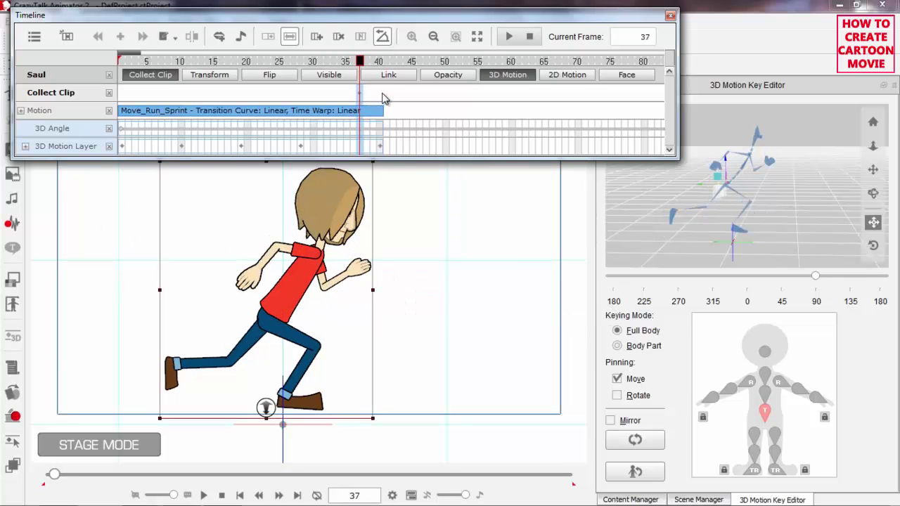
pyautogui.moveTo(386, 97); pyautogui.dragTo(123, 101)
pyautogui.click(169, 94)
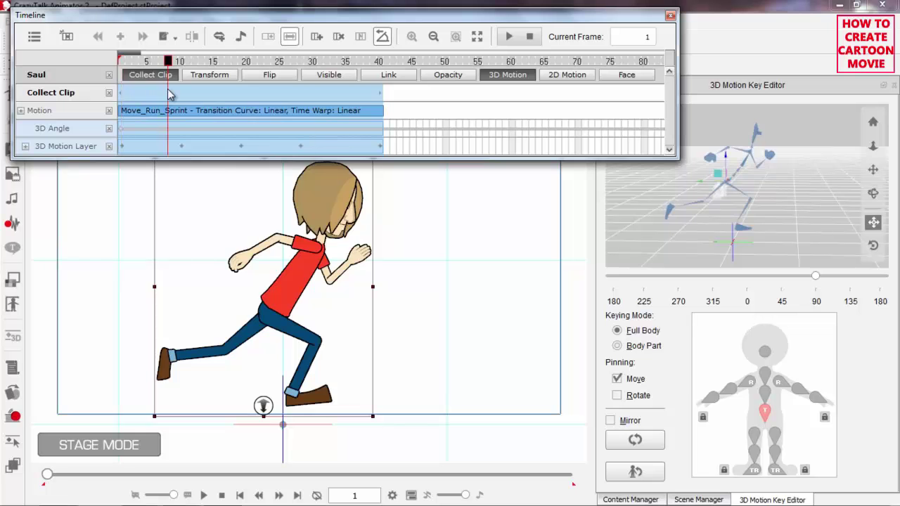
# Export the collected range as a 3D motion file named tutorialrun in the custom Motion folder.
pyautogui.rightClick(169, 94)
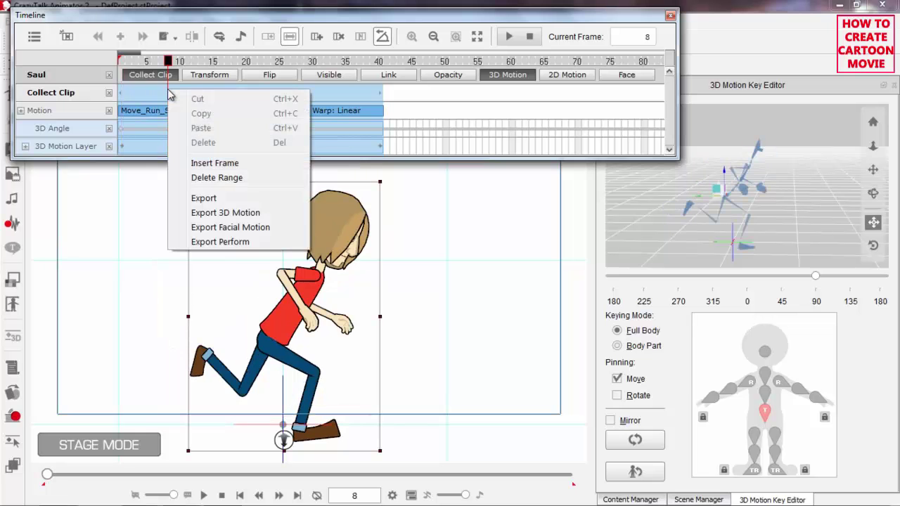
pyautogui.click(256, 212)
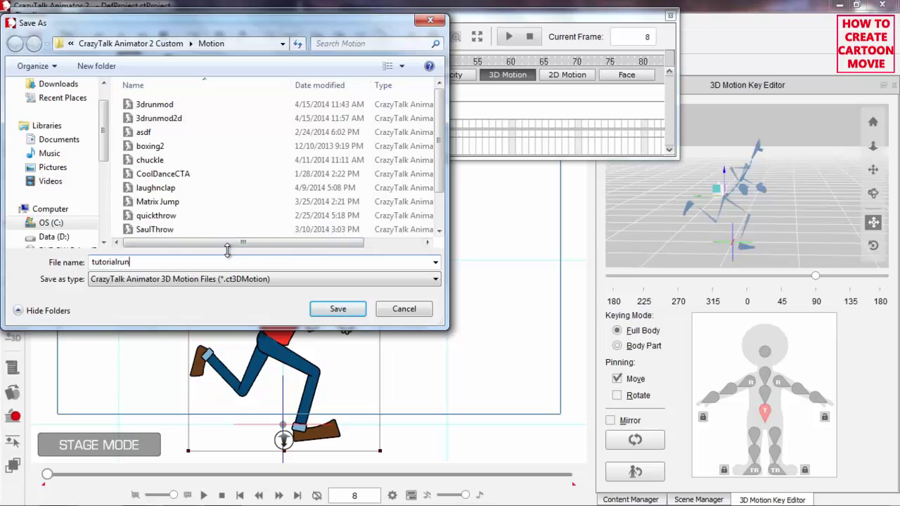
pyautogui.press('Return')
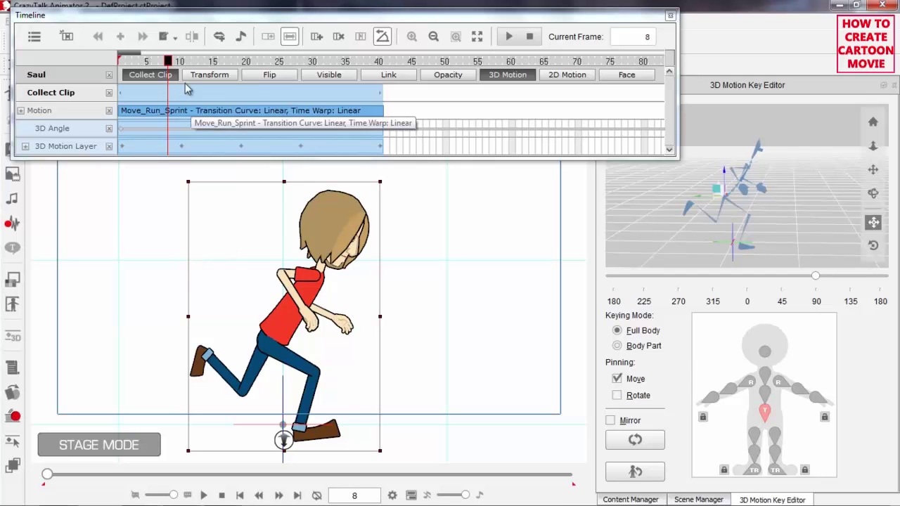
# Flatten the Move_Run_Sprint motion clip so that its 3D Motion Layer keys are baked into the clip.
pyautogui.click(180, 61)
pyautogui.moveTo(181, 62); pyautogui.dragTo(121, 62)
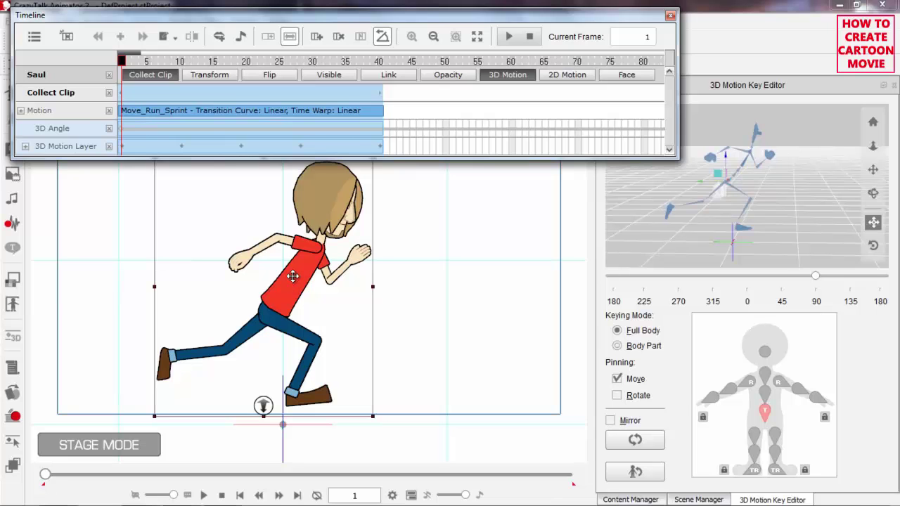
pyautogui.moveTo(254, 62); pyautogui.dragTo(237, 83)
pyautogui.click(223, 113)
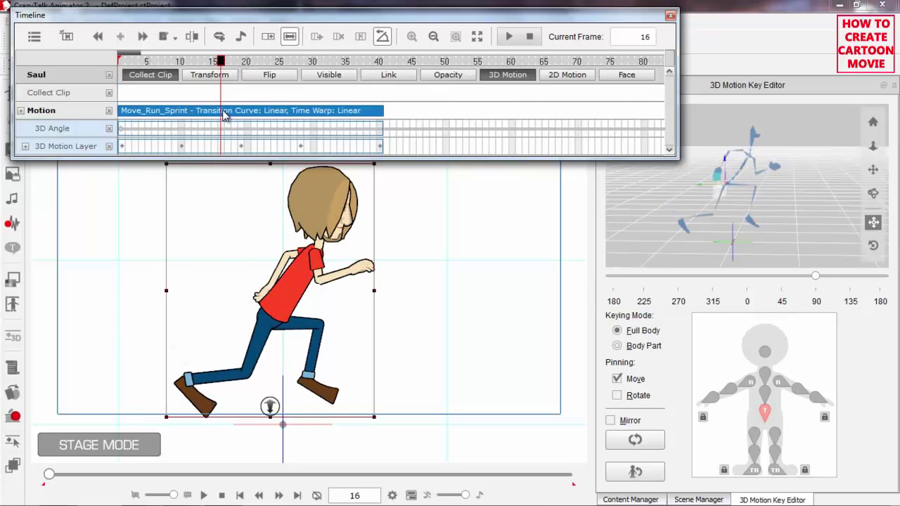
pyautogui.rightClick(208, 115)
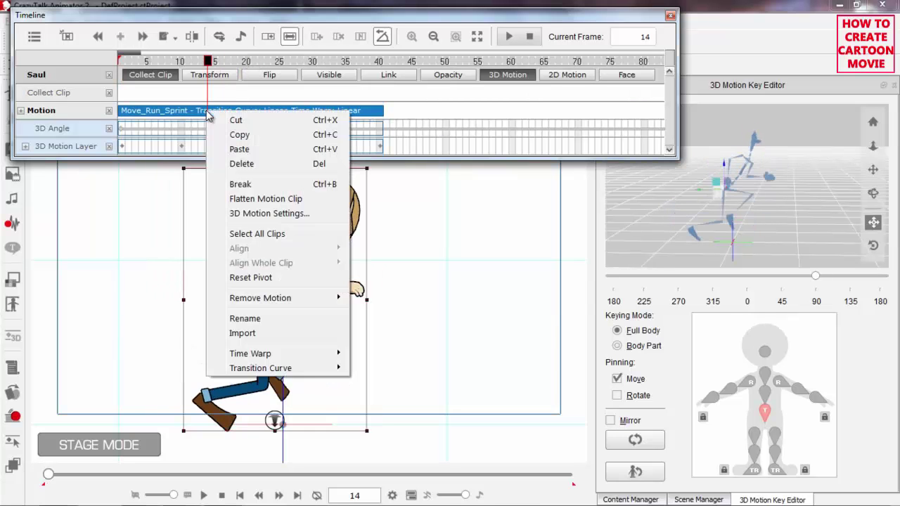
pyautogui.click(267, 200)
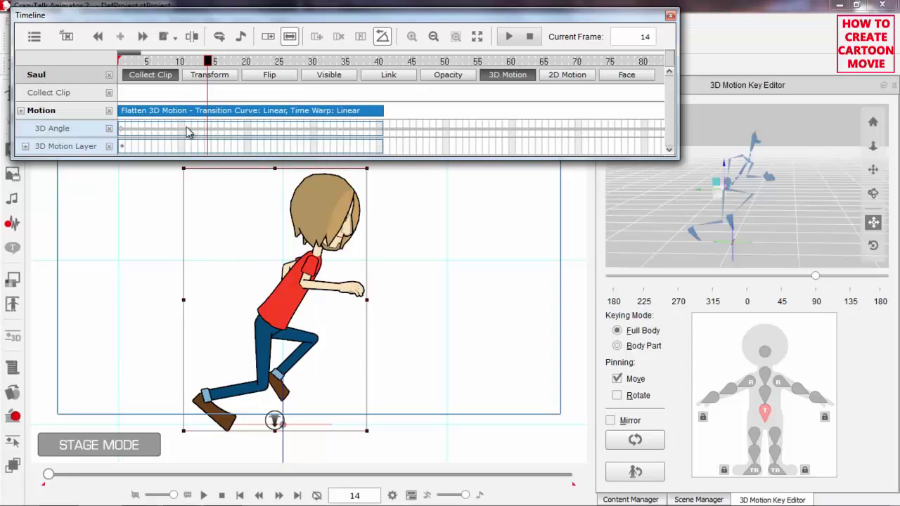
# Play the flattened motion clip from the start to check the run.
pyautogui.moveTo(194, 62); pyautogui.dragTo(106, 75)
pyautogui.press('space')
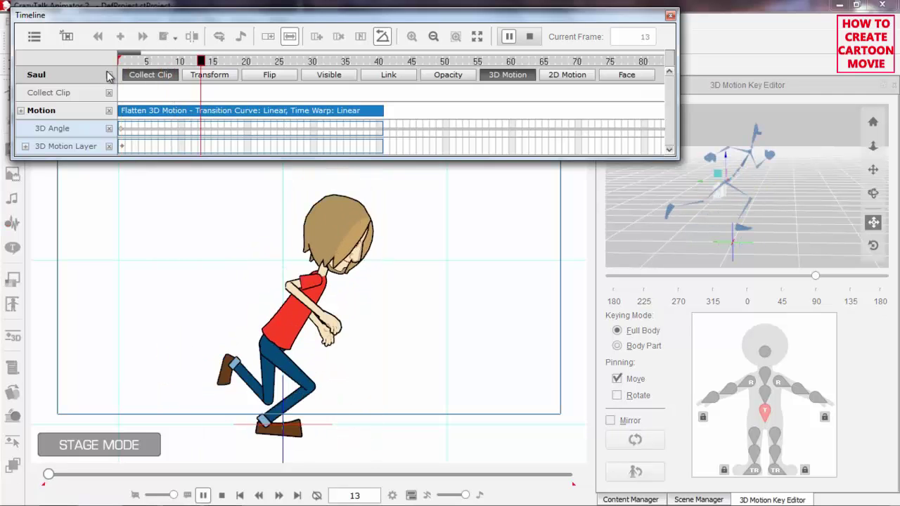
pyautogui.press('space')
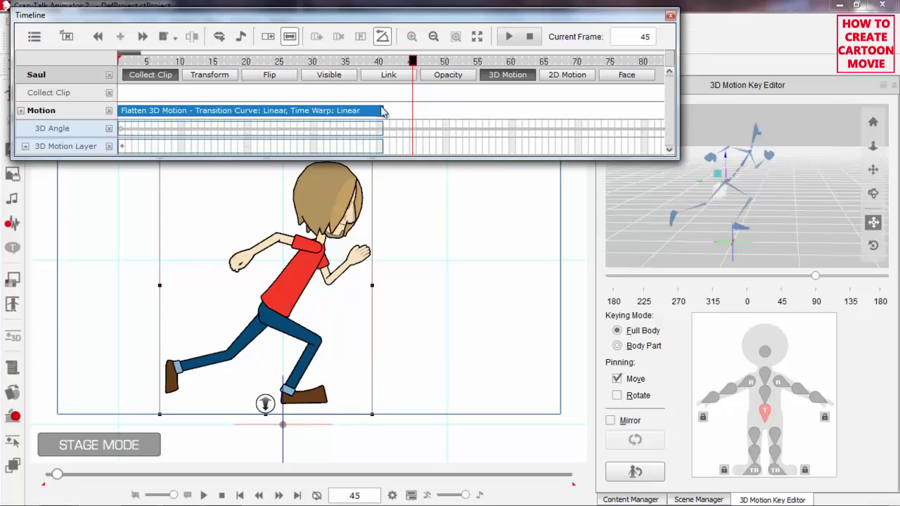
# Speed up the flattened clip by shortening it to frame 25, and loop it out to about frame 73.
pyautogui.moveTo(380, 108); pyautogui.dragTo(286, 122)
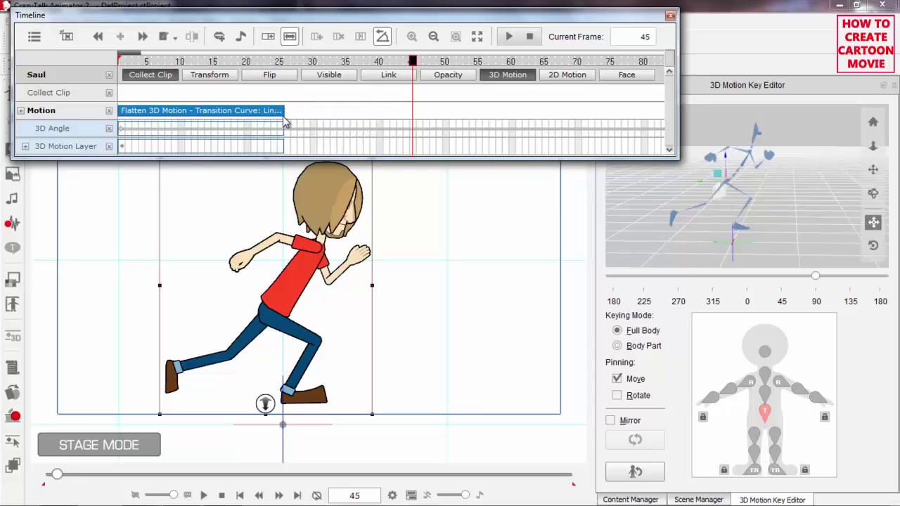
pyautogui.click(270, 40)
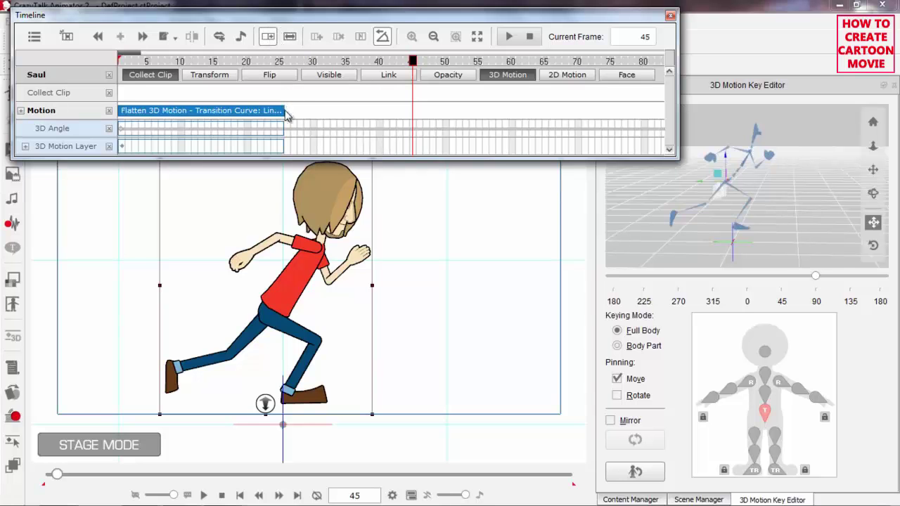
pyautogui.moveTo(284, 110); pyautogui.dragTo(513, 113)
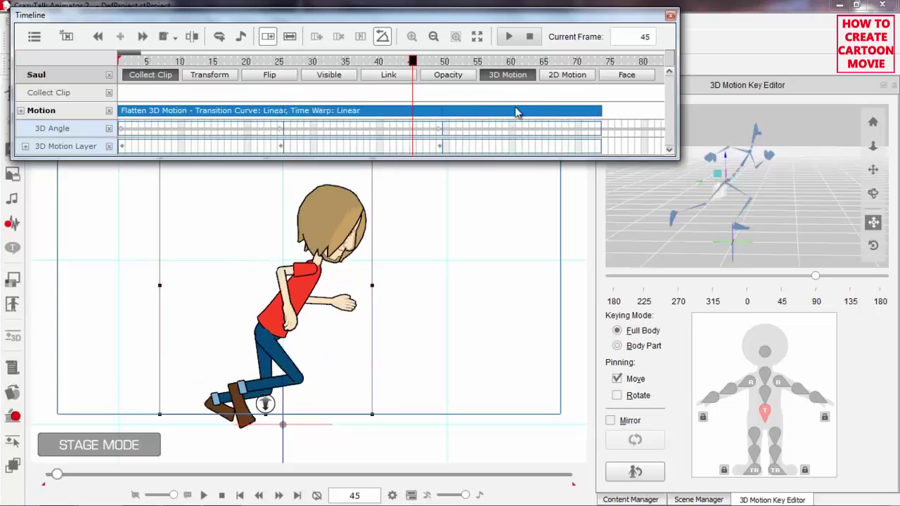
# Play the looped run several times from the start to review its speed and repetition.
pyautogui.click(128, 62)
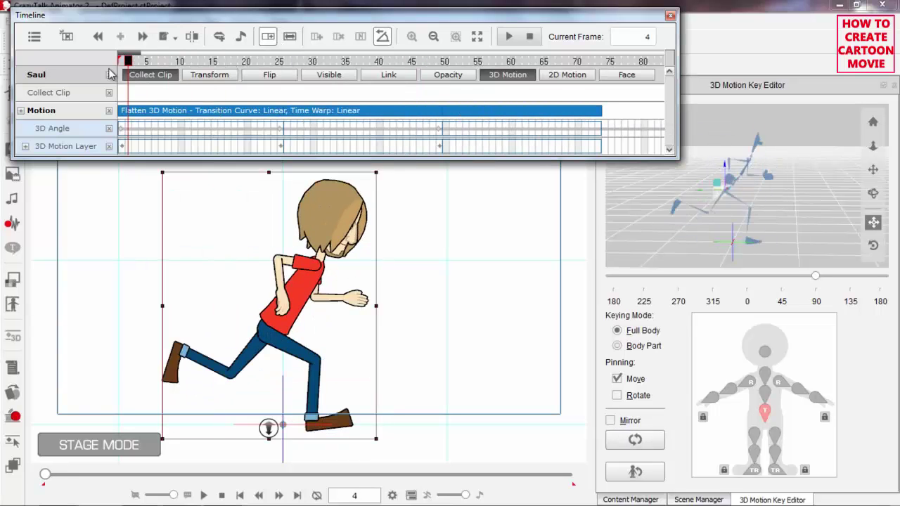
pyautogui.press('space')
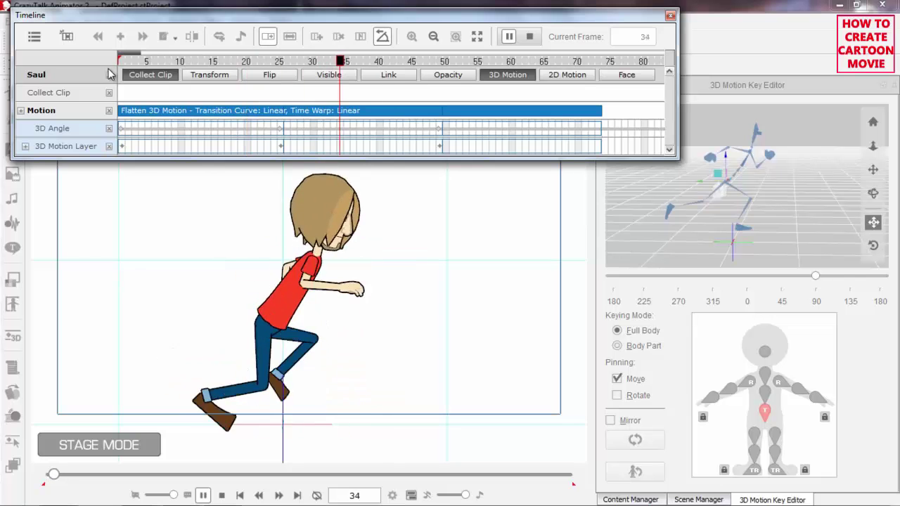
pyautogui.click(169, 62)
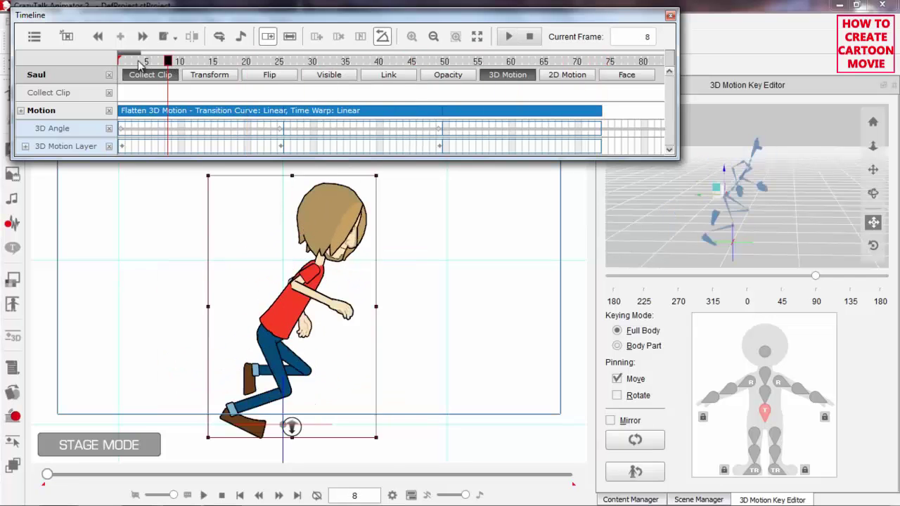
pyautogui.press('space')
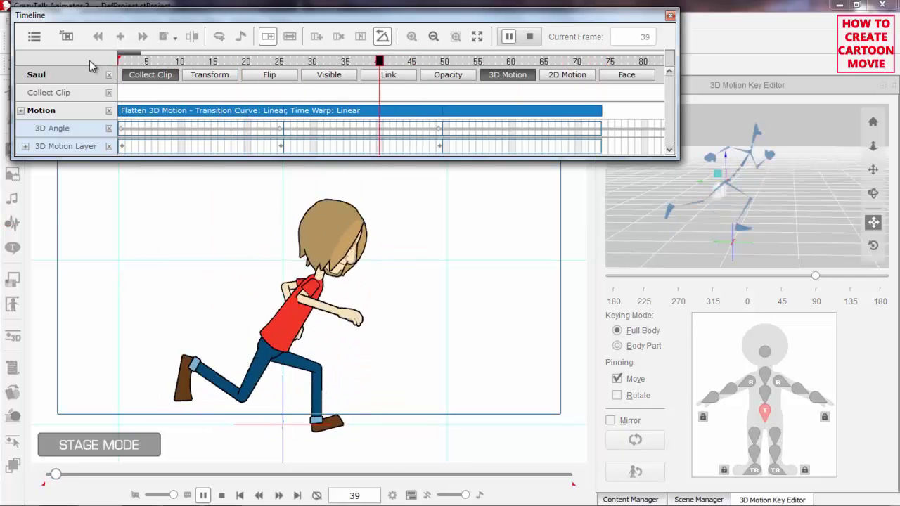
pyautogui.press('space')
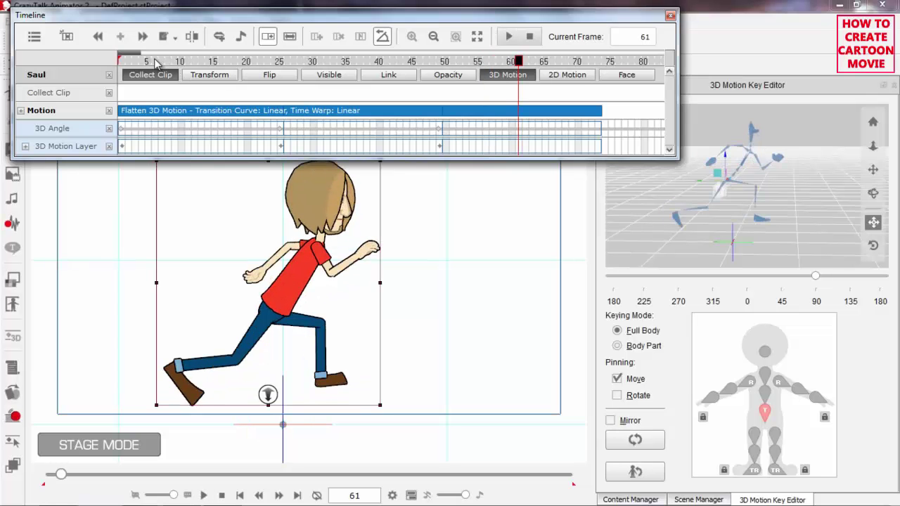
pyautogui.moveTo(156, 63); pyautogui.dragTo(119, 65)
pyautogui.press('space')
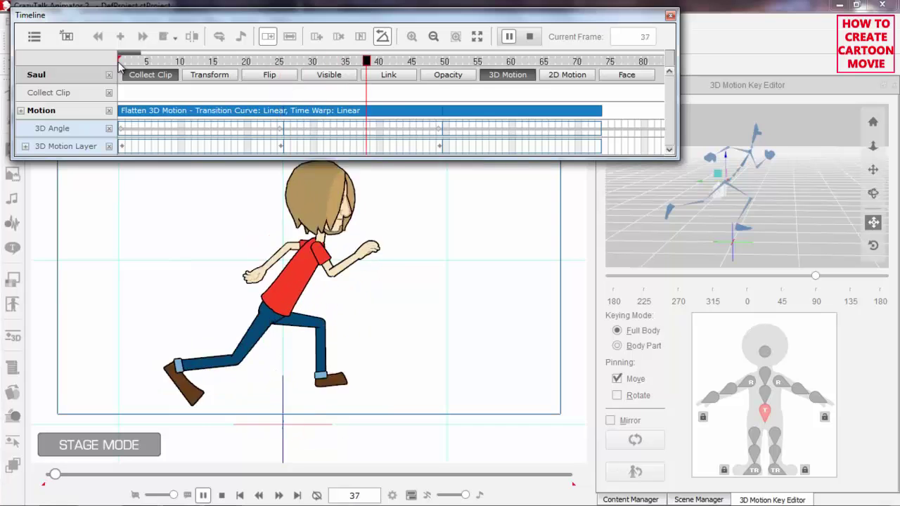
pyautogui.press('space')
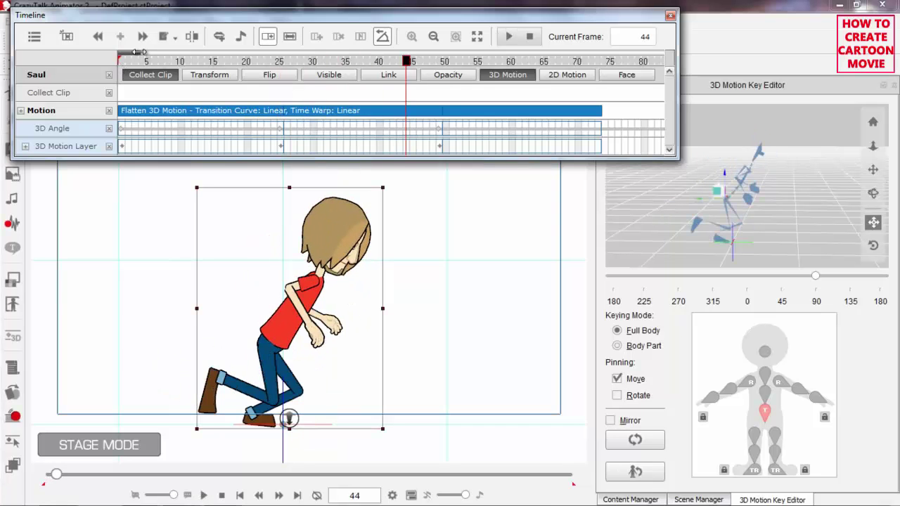
# Add the Walter character template to the stage beside the runner and turn him to a right-facing side view at frame 1.
pyautogui.scroll(-2, 140, 53)
pyautogui.scroll(1, 148, 54)
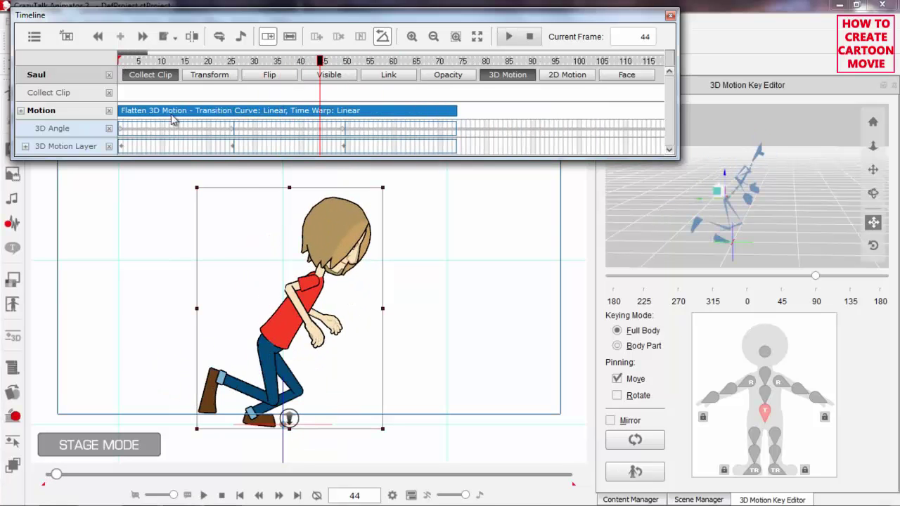
pyautogui.moveTo(492, 324); pyautogui.dragTo(374, 309)
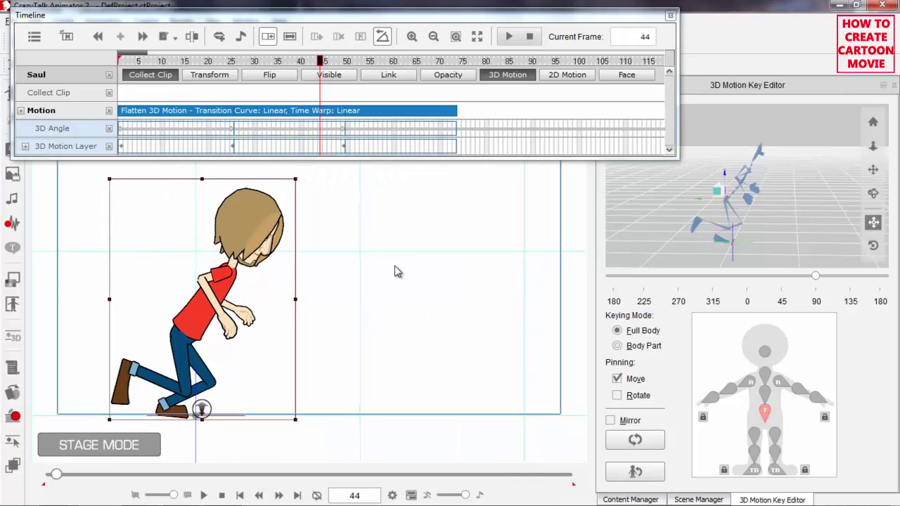
pyautogui.moveTo(397, 271); pyautogui.dragTo(406, 346)
pyautogui.moveTo(410, 313); pyautogui.dragTo(406, 312)
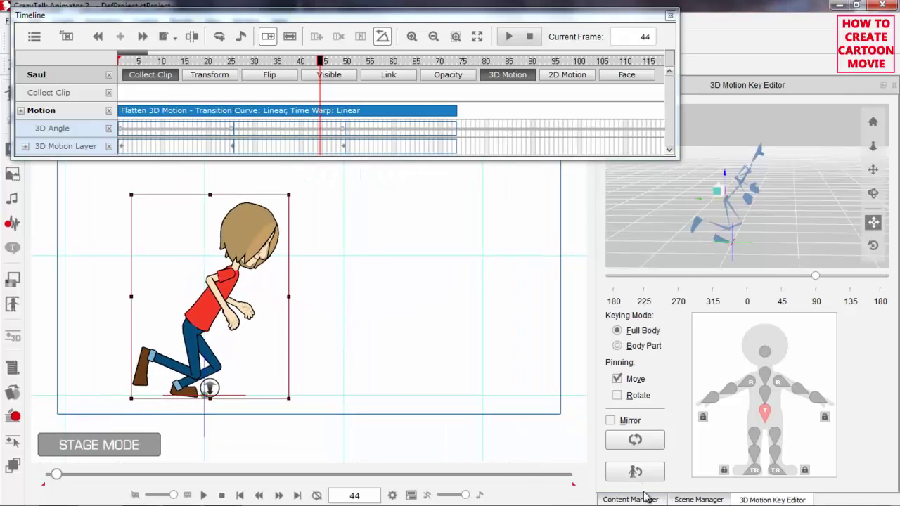
pyautogui.click(647, 499)
pyautogui.click(610, 232)
pyautogui.moveTo(880, 243); pyautogui.dragTo(891, 430)
pyautogui.moveTo(833, 402); pyautogui.dragTo(428, 307)
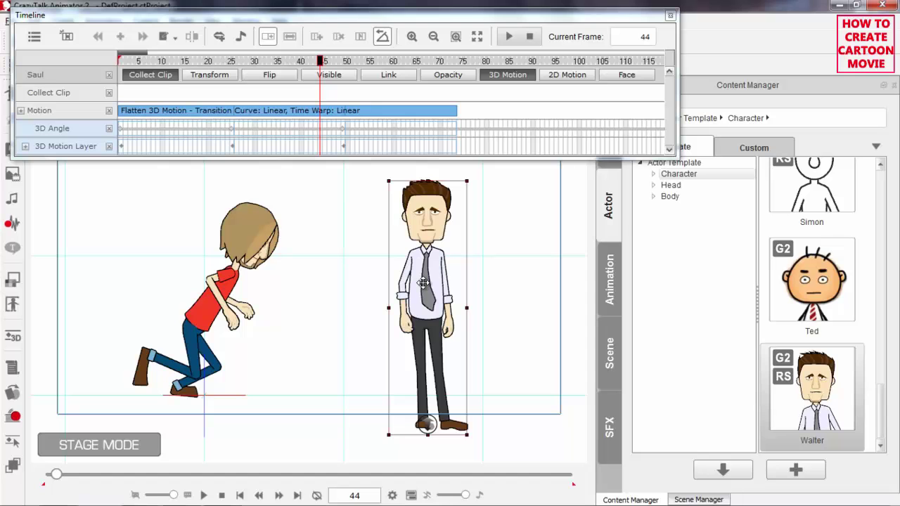
pyautogui.moveTo(228, 62); pyautogui.dragTo(62, 67)
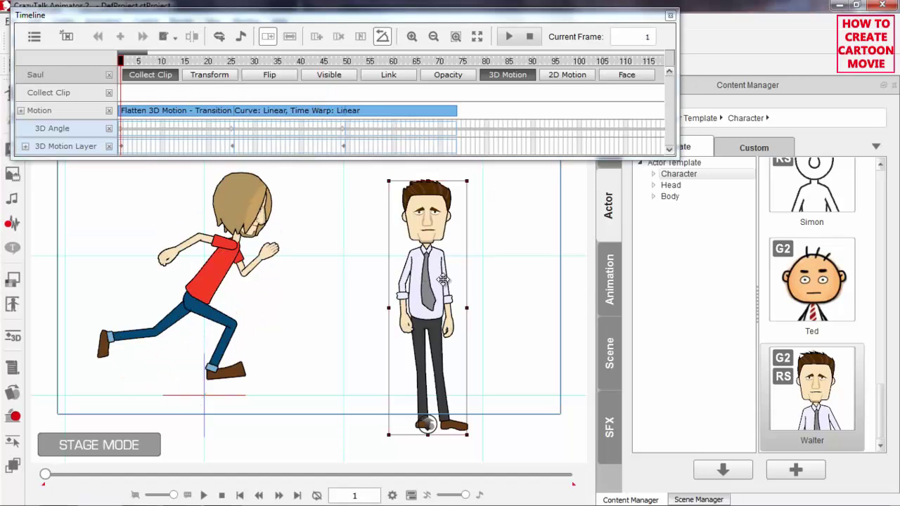
pyautogui.moveTo(442, 279); pyautogui.dragTo(443, 279)
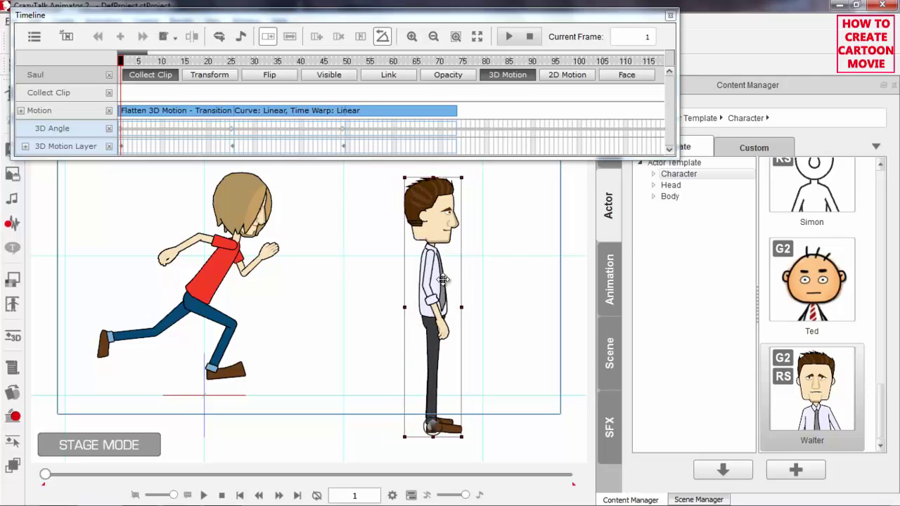
# Apply the Run_Sprint 3D motion from the 01_Move template category to Walter and pause playback at frame 18.
pyautogui.click(608, 281)
pyautogui.click(705, 199)
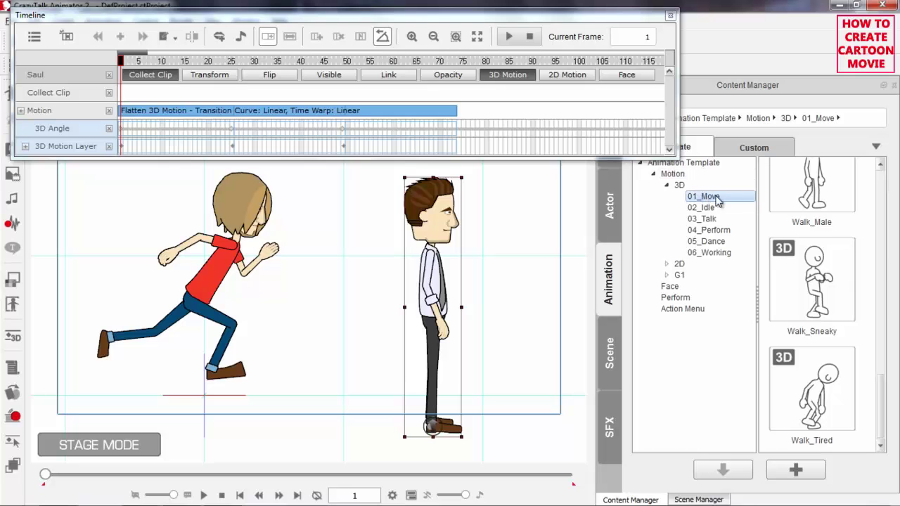
pyautogui.moveTo(883, 388); pyautogui.dragTo(879, 232)
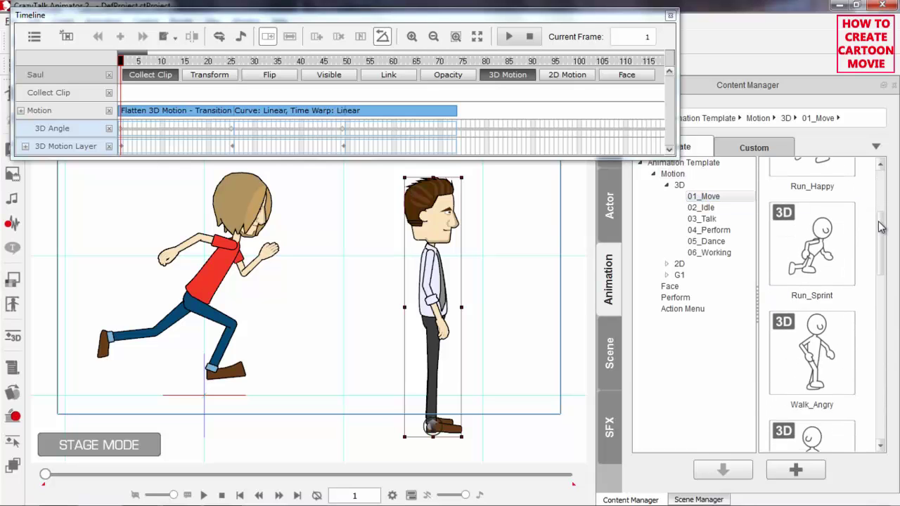
pyautogui.doubleClick(813, 254)
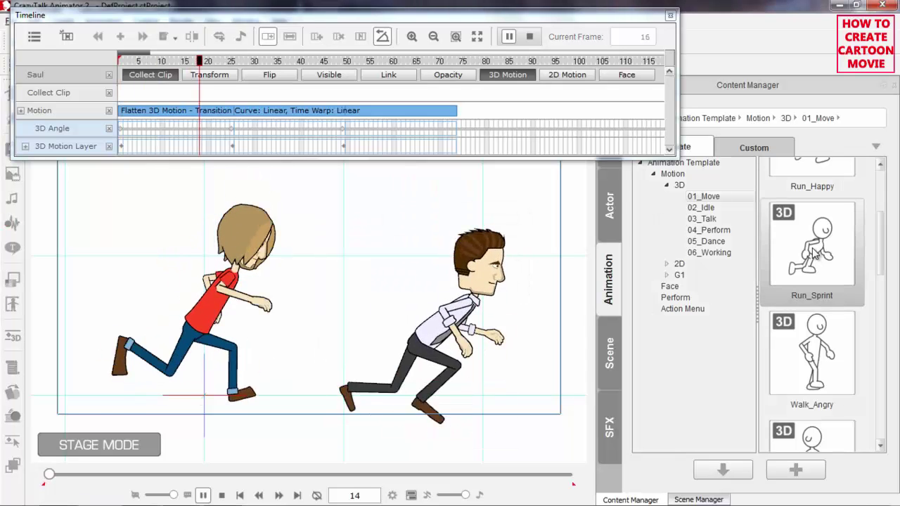
pyautogui.press('space')
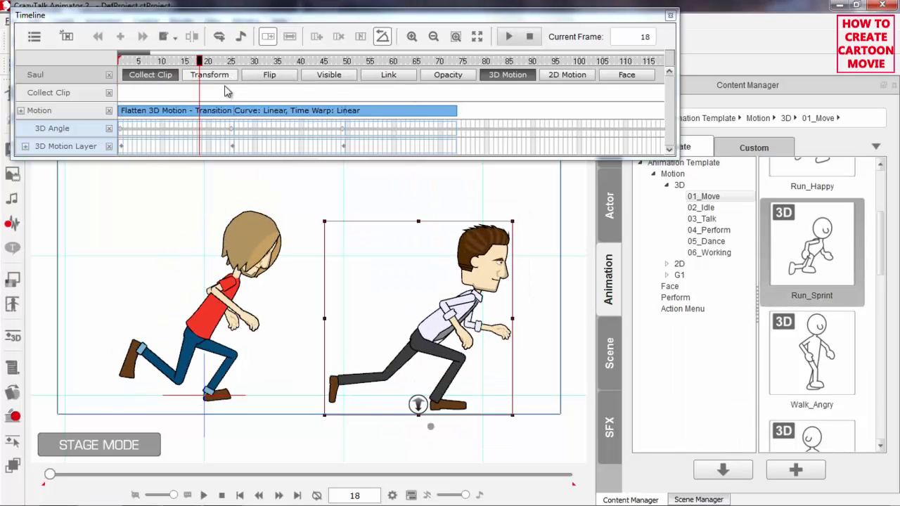
# Display the 3D Motion tracks of both Walter and Saul in the timeline and scrub to frame 25.
pyautogui.click(66, 36)
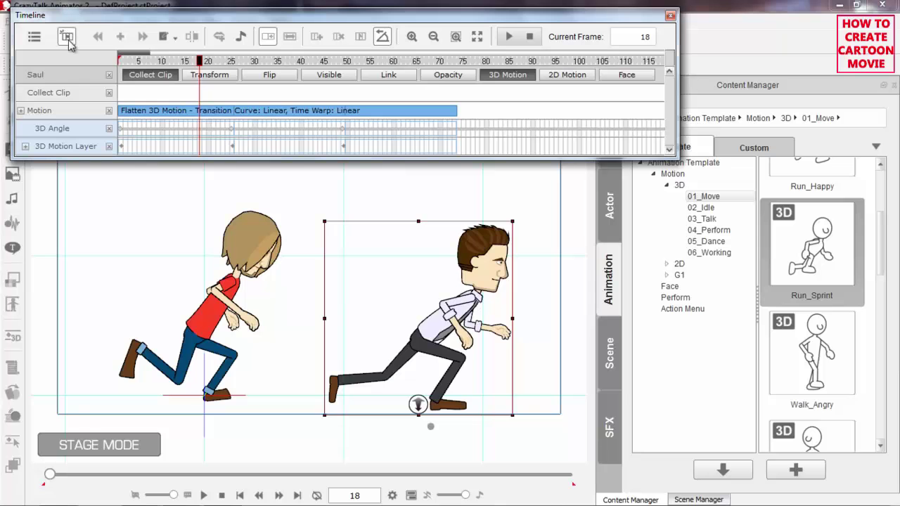
pyautogui.click(464, 320)
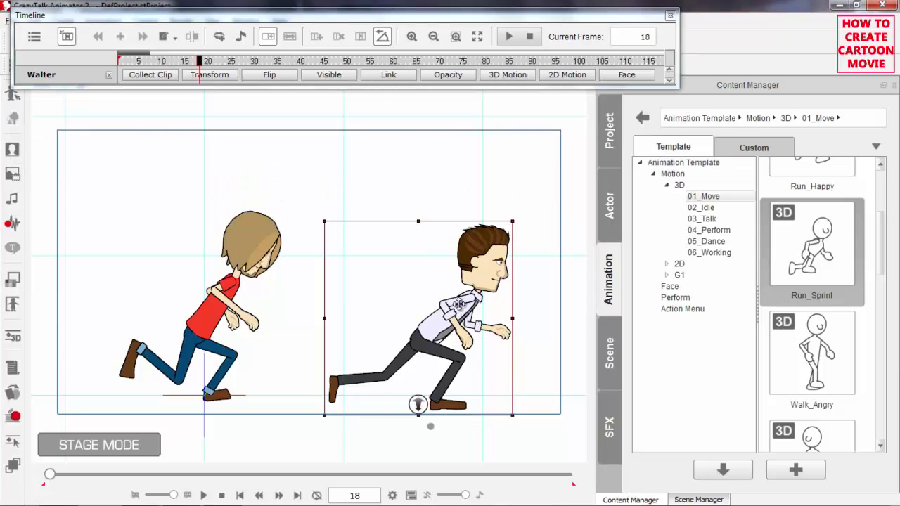
pyautogui.click(510, 77)
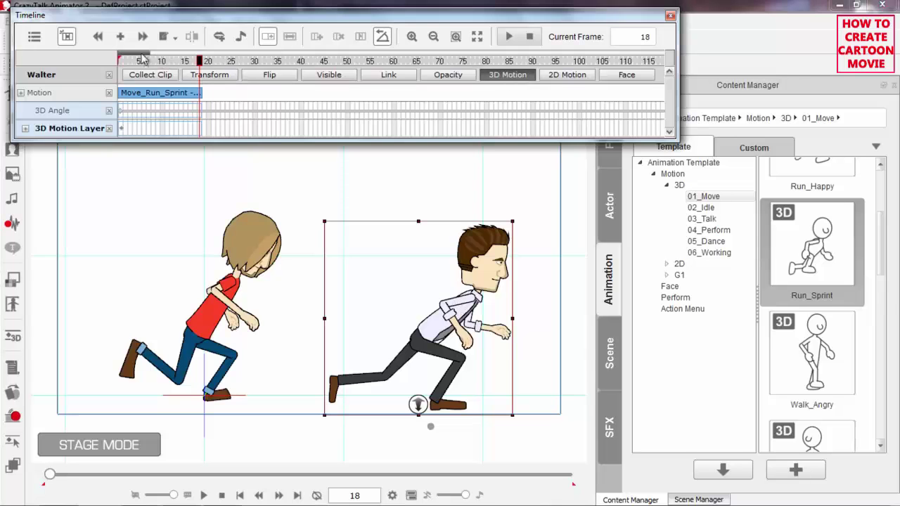
pyautogui.click(67, 38)
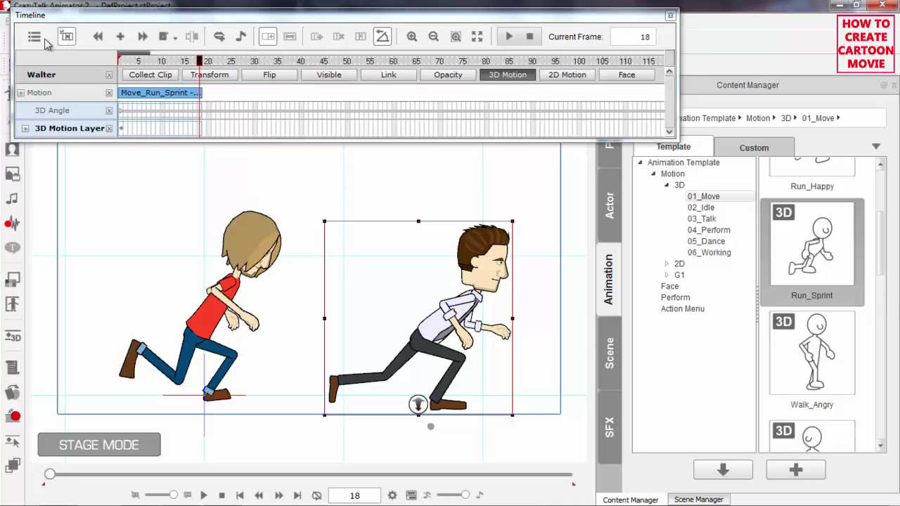
pyautogui.click(37, 39)
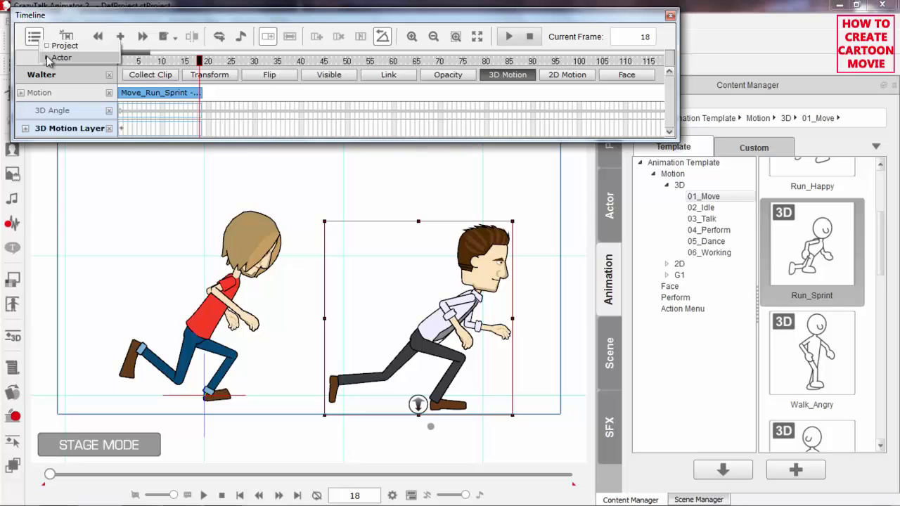
pyautogui.click(47, 71)
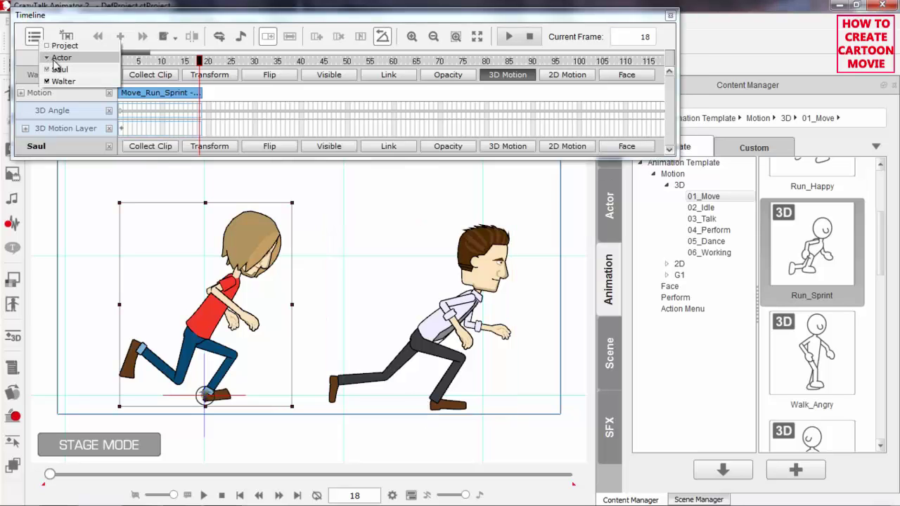
pyautogui.click(509, 146)
pyautogui.moveTo(210, 61); pyautogui.dragTo(232, 65)
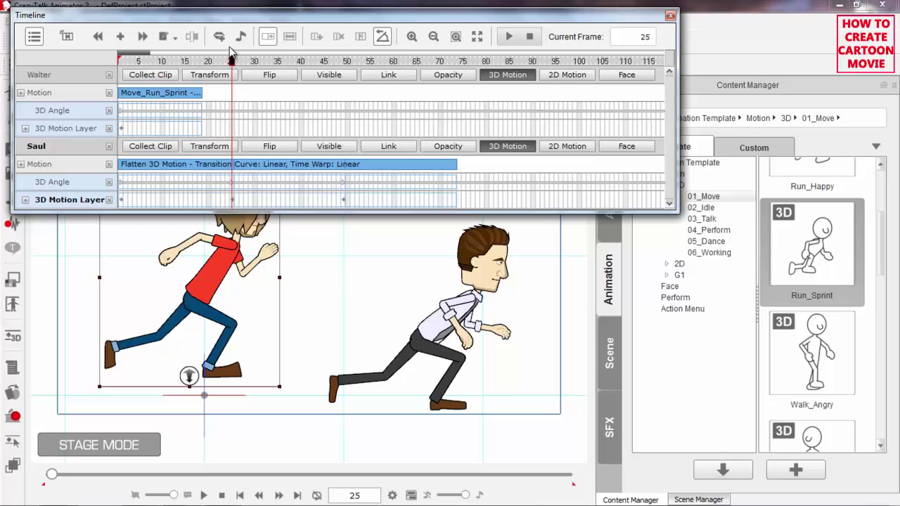
# Loop Walter's Move_Run_Sprint clip out to about frame 73 to match Saul's clip, return to frame 1 and close the timeline.
pyautogui.click(185, 97)
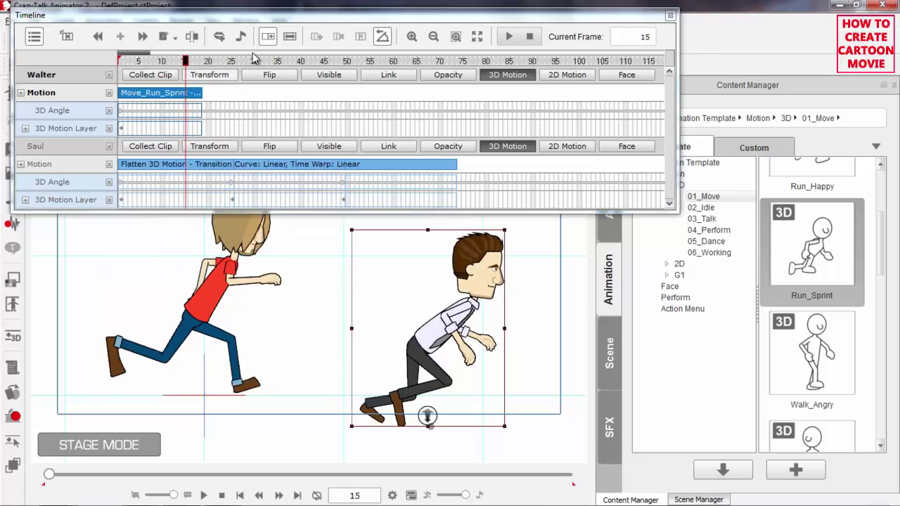
pyautogui.moveTo(201, 92); pyautogui.dragTo(413, 97)
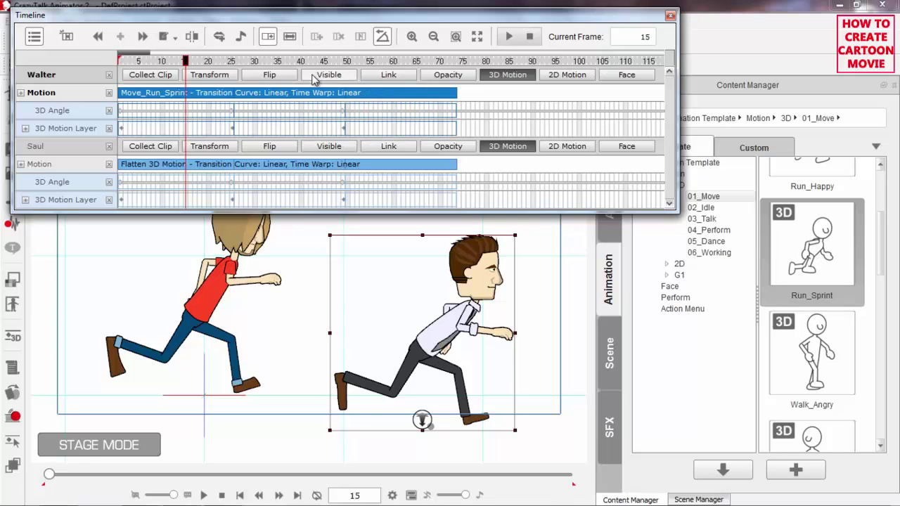
pyautogui.moveTo(186, 61); pyautogui.dragTo(106, 67)
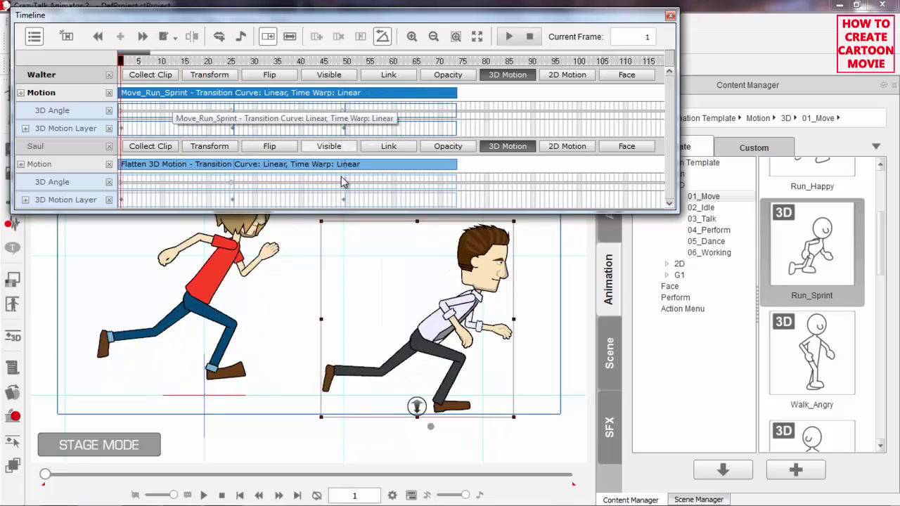
pyautogui.click(670, 14)
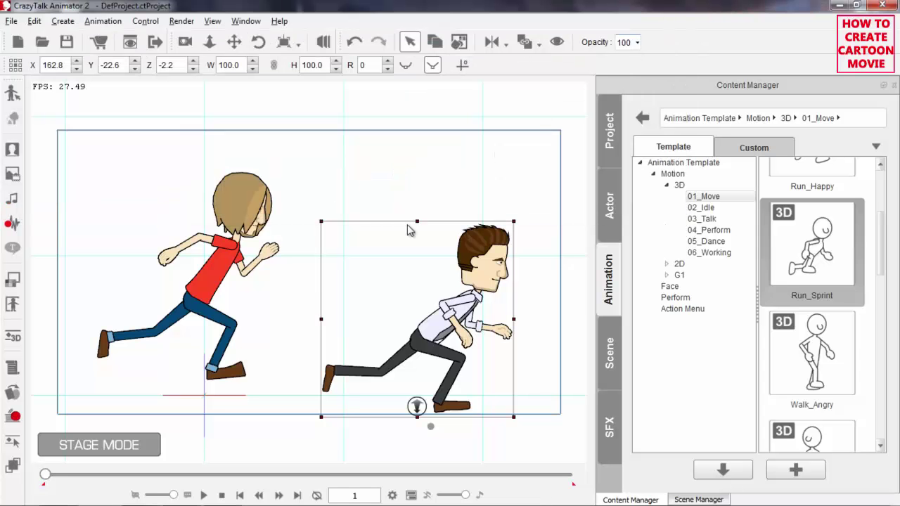
# Play both side-view runs several times from the start to compare Saul's customized motion with Walter's original sprint.
pyautogui.click(204, 495)
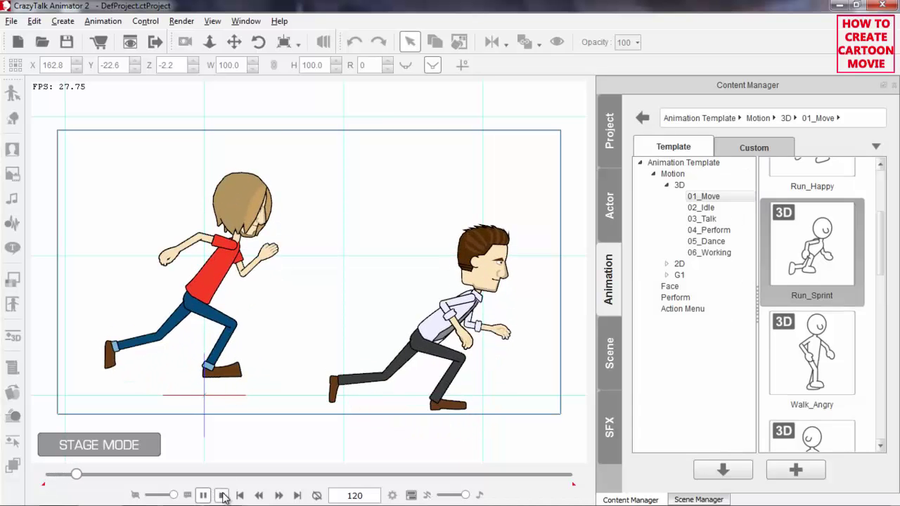
pyautogui.click(222, 495)
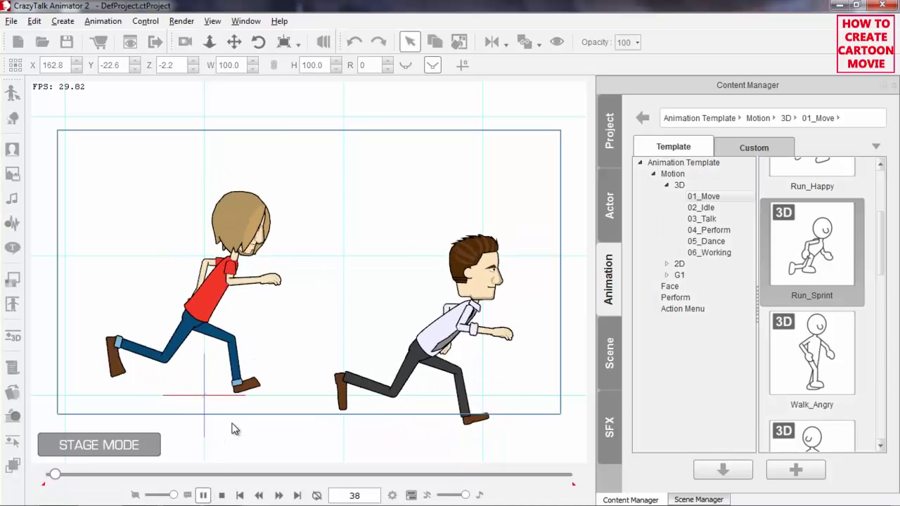
pyautogui.click(222, 495)
pyautogui.click(204, 495)
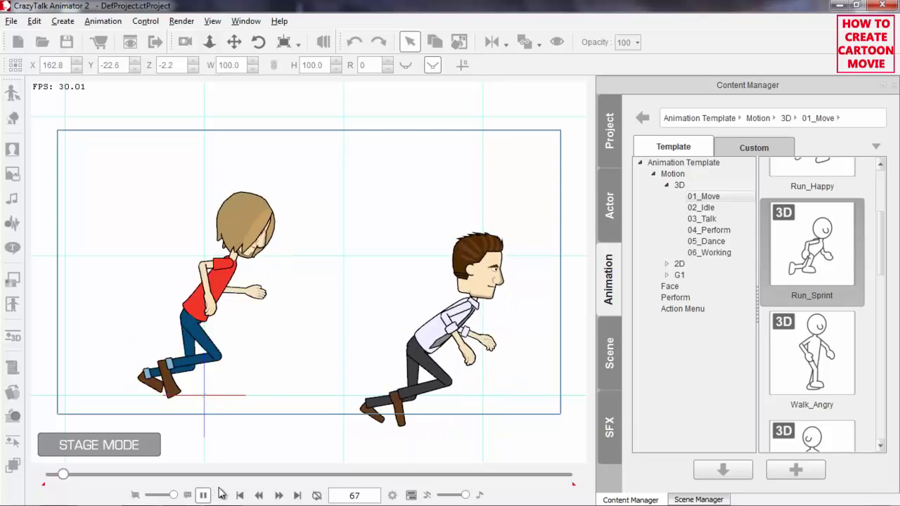
pyautogui.click(222, 495)
pyautogui.click(204, 496)
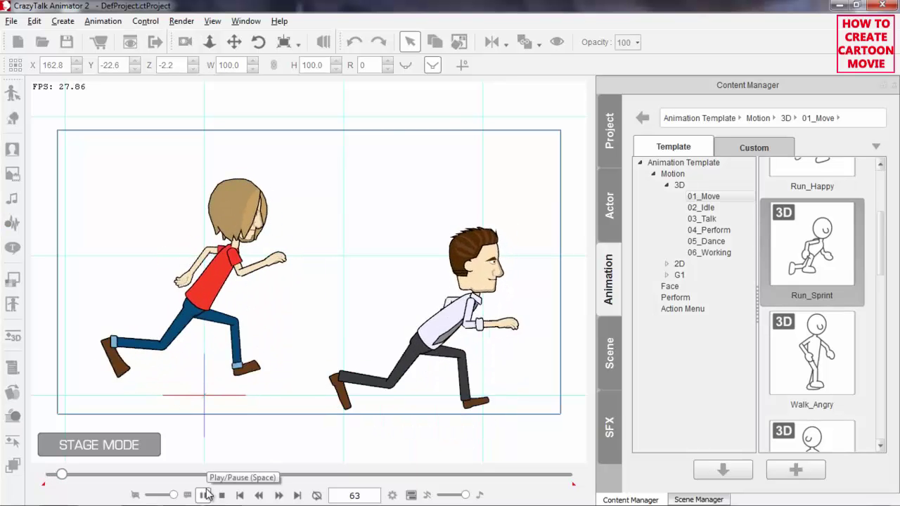
pyautogui.click(222, 495)
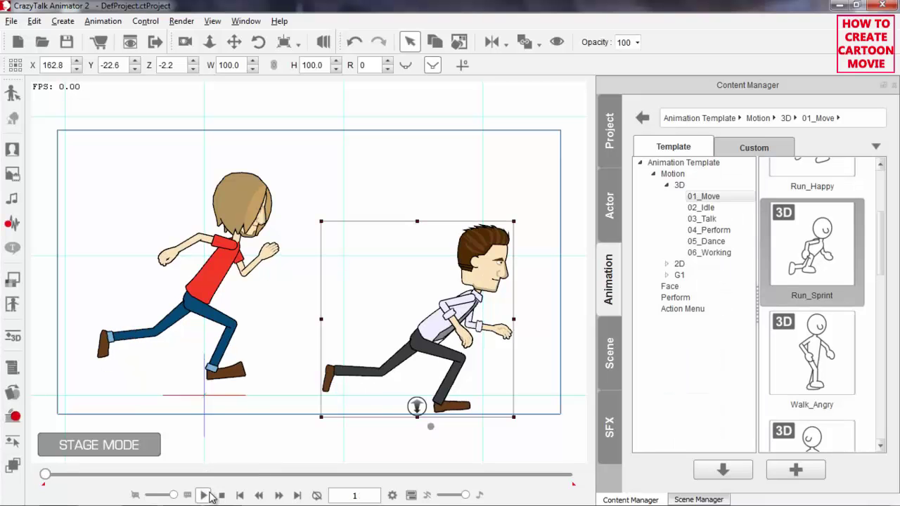
pyautogui.click(204, 496)
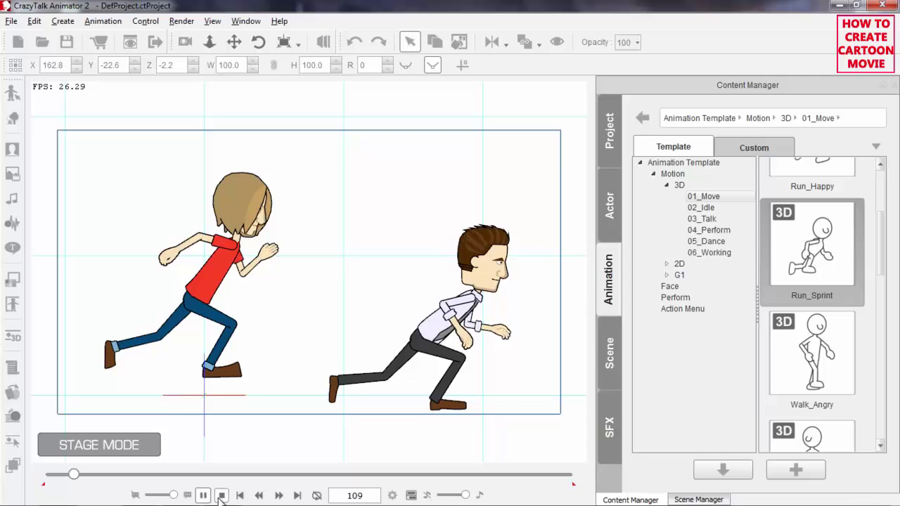
pyautogui.click(222, 495)
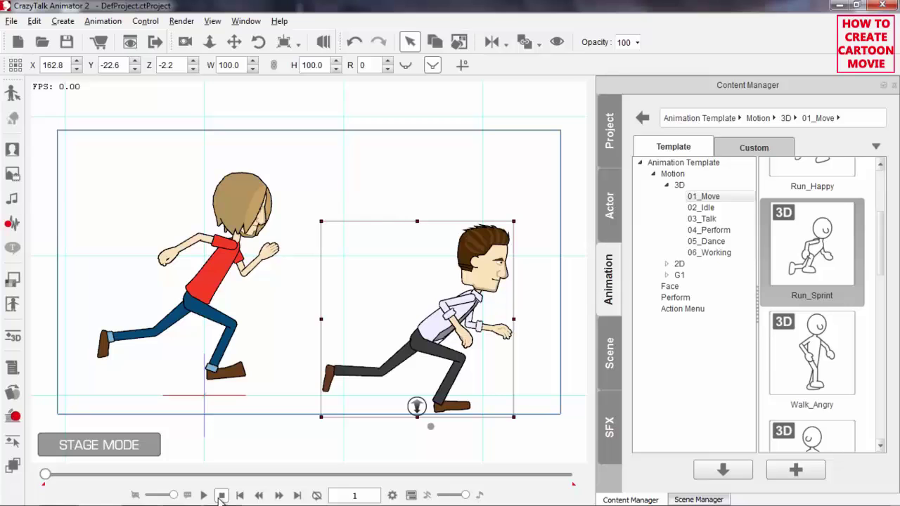
# Turn Saul and Walter to face the front at frame 1 and play their runs from the start to compare them.
pyautogui.click(225, 278)
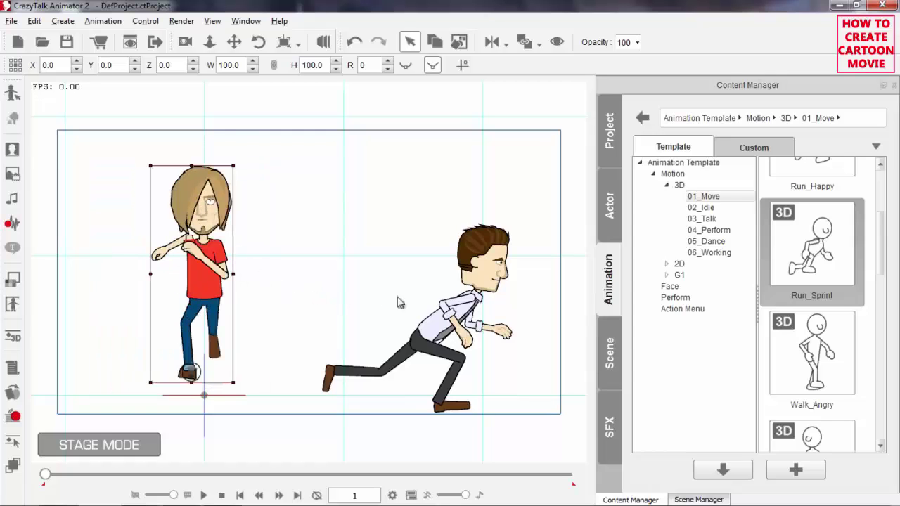
pyautogui.click(447, 317)
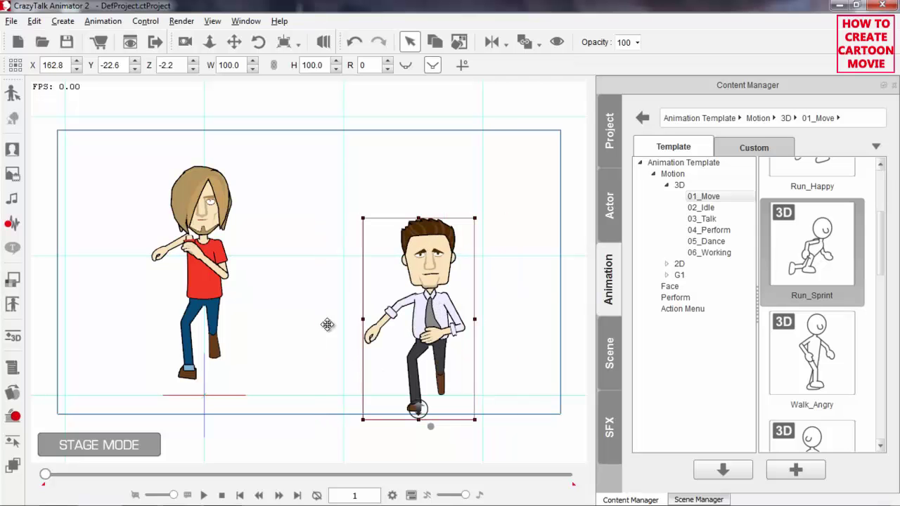
pyautogui.click(205, 496)
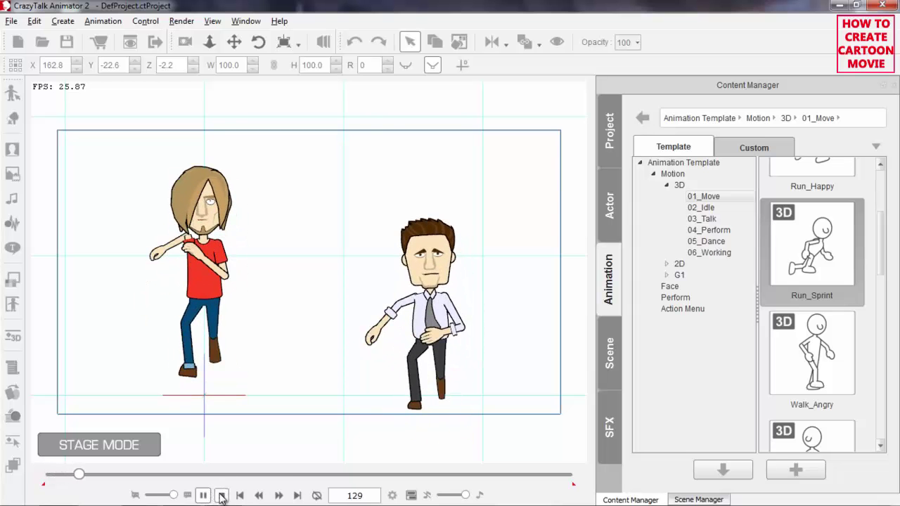
pyautogui.click(222, 494)
pyautogui.click(204, 496)
pyautogui.click(221, 495)
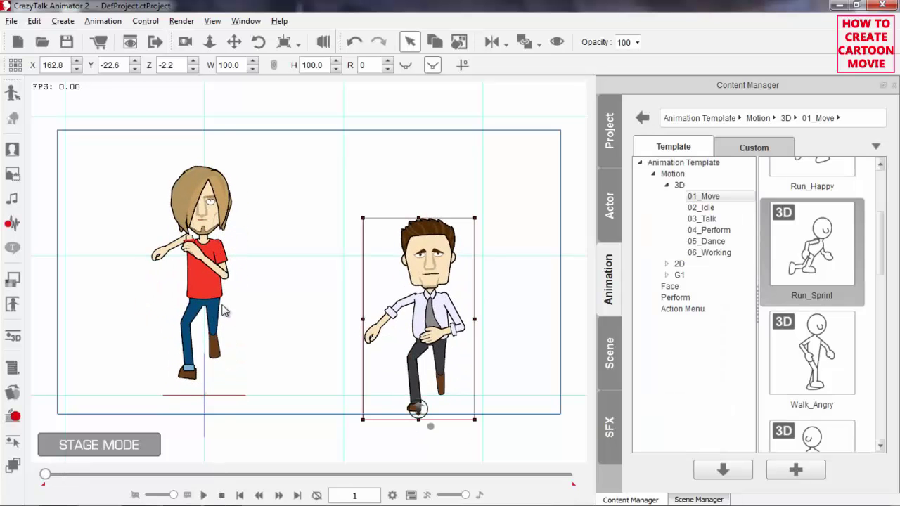
# Turn Saul back to the right-facing side view and delete Walter from the stage.
pyautogui.click(203, 272)
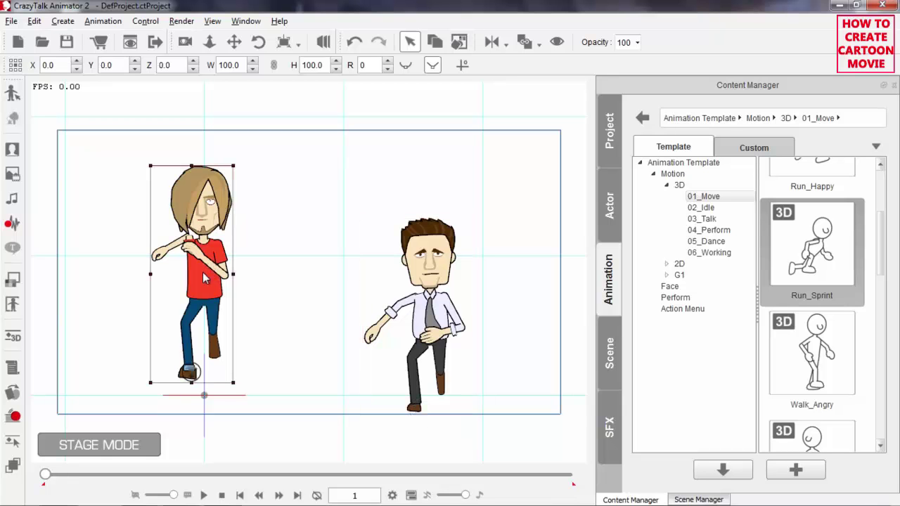
pyautogui.click(436, 316)
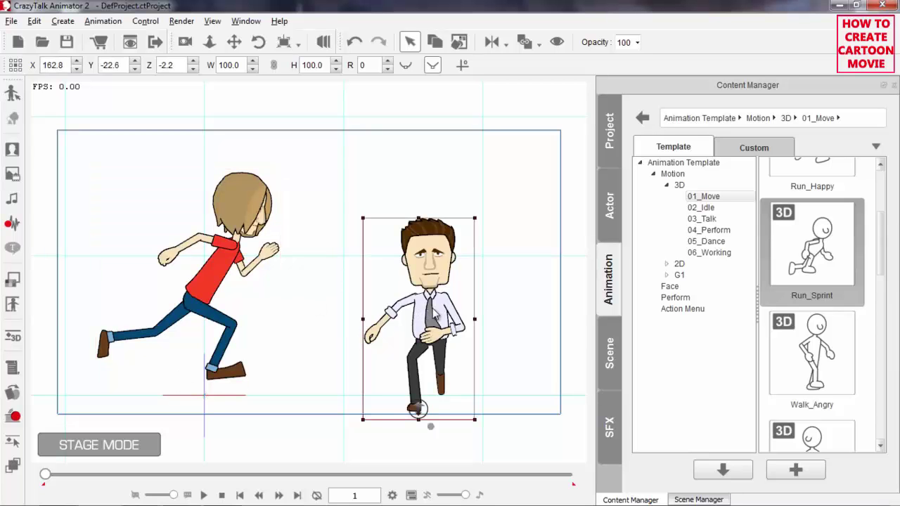
pyautogui.press('Delete')
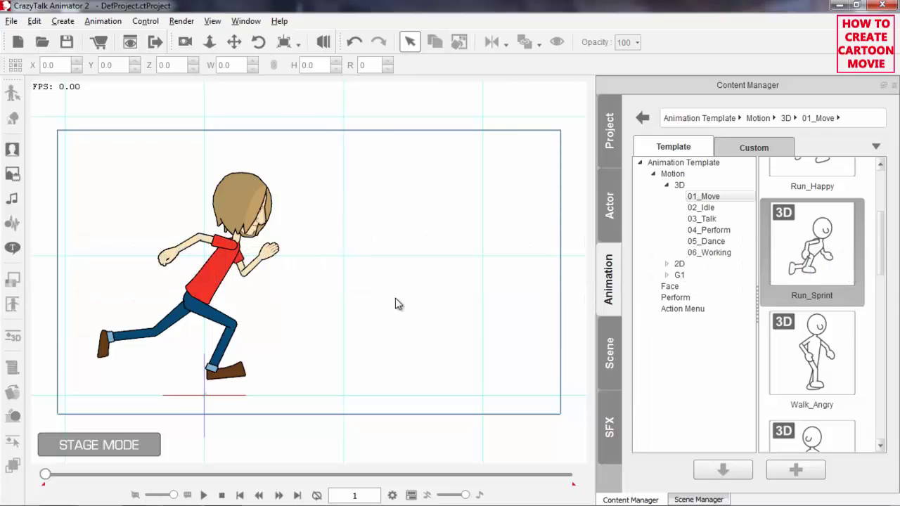
# Switch to iClone 5 and frame the G5 Eddie avatar in a full-body, nearly side-on view facing right.
pyautogui.hotkey('alt', 'Tab')
pyautogui.hotkey('alt', 'Tab')
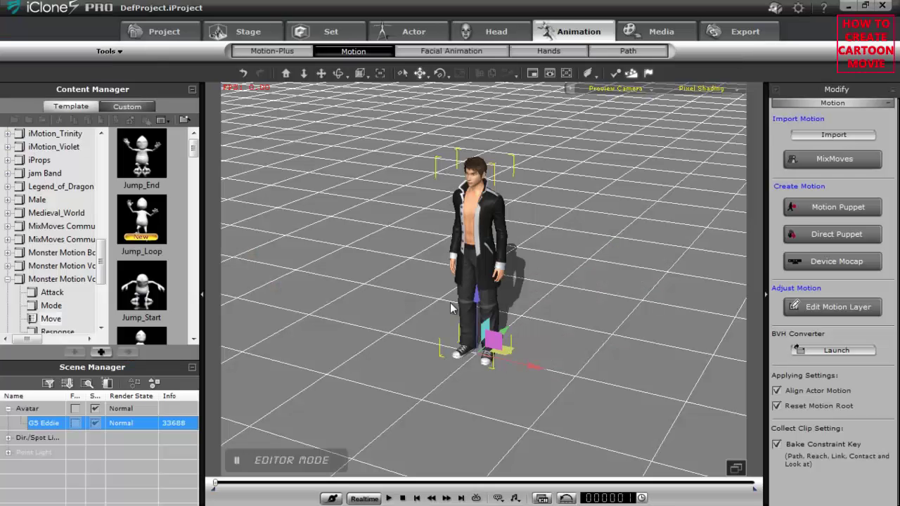
pyautogui.moveTo(405, 403); pyautogui.dragTo(555, 262)
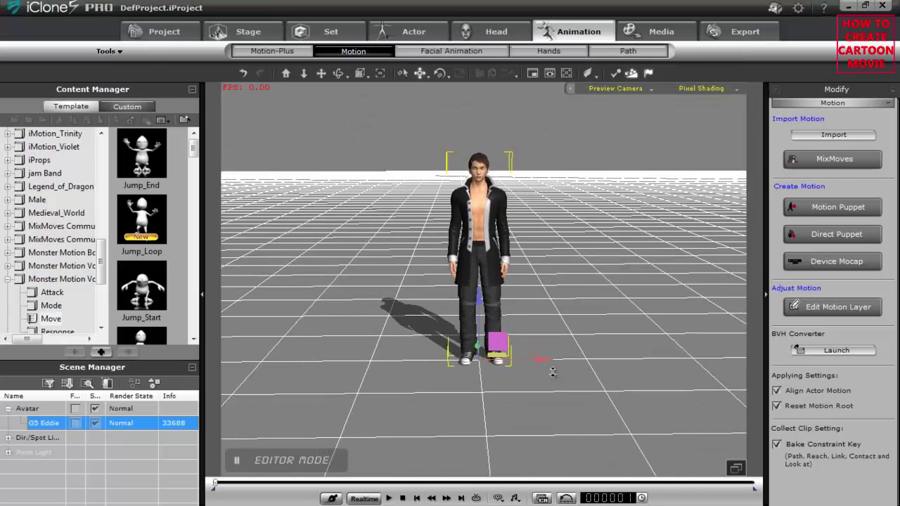
pyautogui.scroll(3, 552, 372)
pyautogui.moveTo(553, 372); pyautogui.dragTo(609, 324)
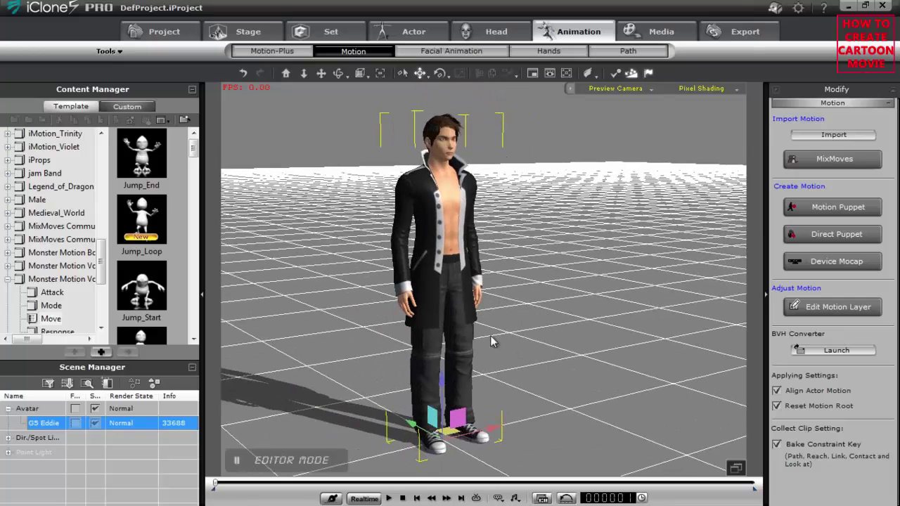
pyautogui.moveTo(500, 319); pyautogui.dragTo(544, 317)
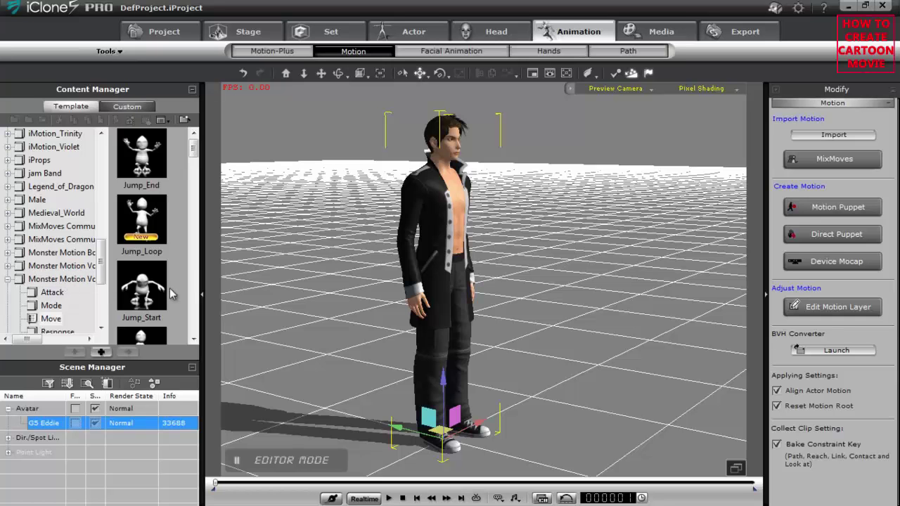
pyautogui.scroll(-5, 341, 331)
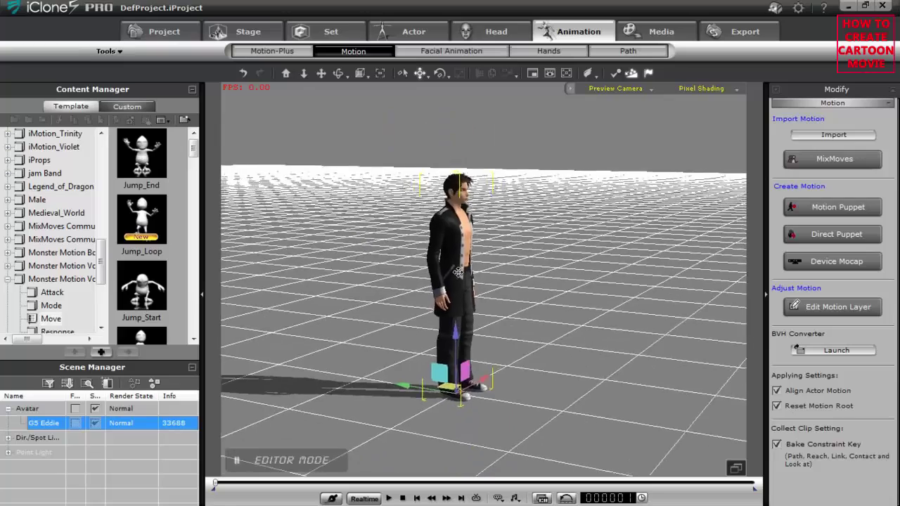
pyautogui.scroll(-3, 411, 303)
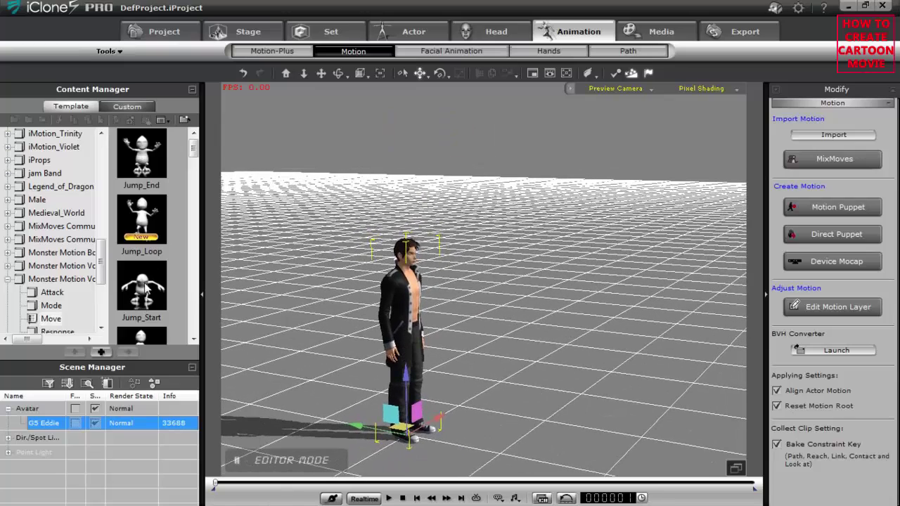
# Apply the Jump_Start motion to G5 Eddie, followed by the Jump_End motion.
pyautogui.click(146, 288)
pyautogui.doubleClick(146, 289)
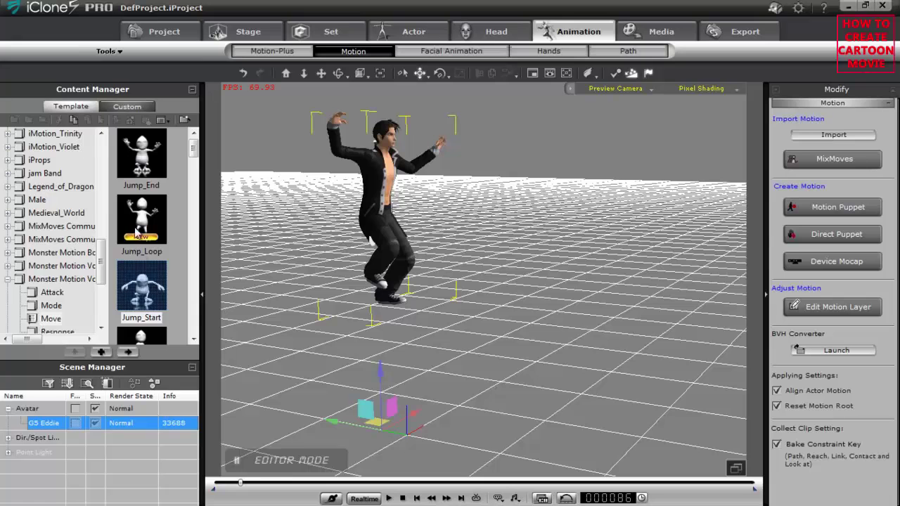
pyautogui.doubleClick(146, 157)
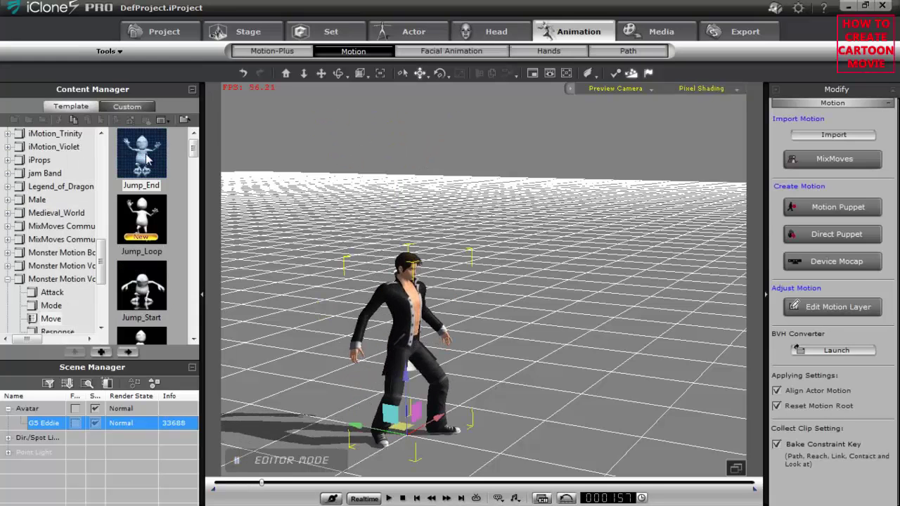
# Play G5 Eddie's combined jump from the start in a full side view.
pyautogui.click(402, 498)
pyautogui.moveTo(487, 382); pyautogui.dragTo(543, 349)
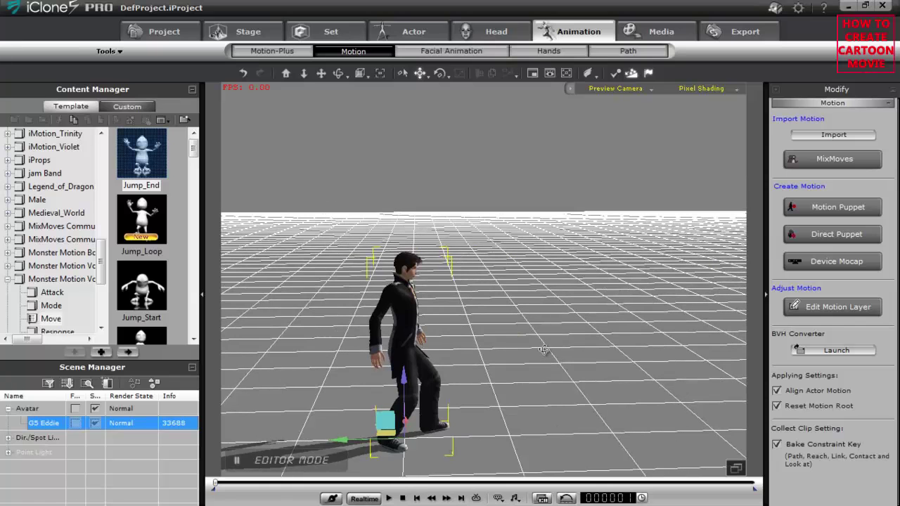
pyautogui.click(390, 498)
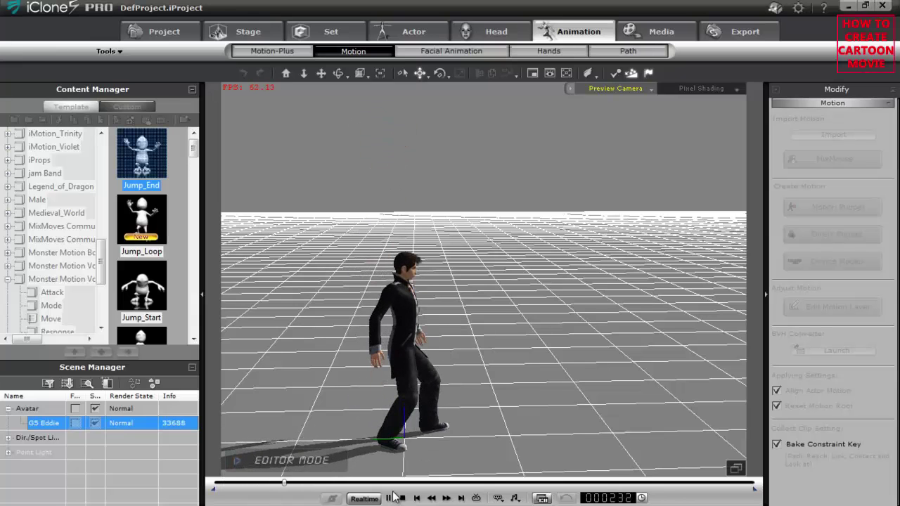
pyautogui.click(388, 498)
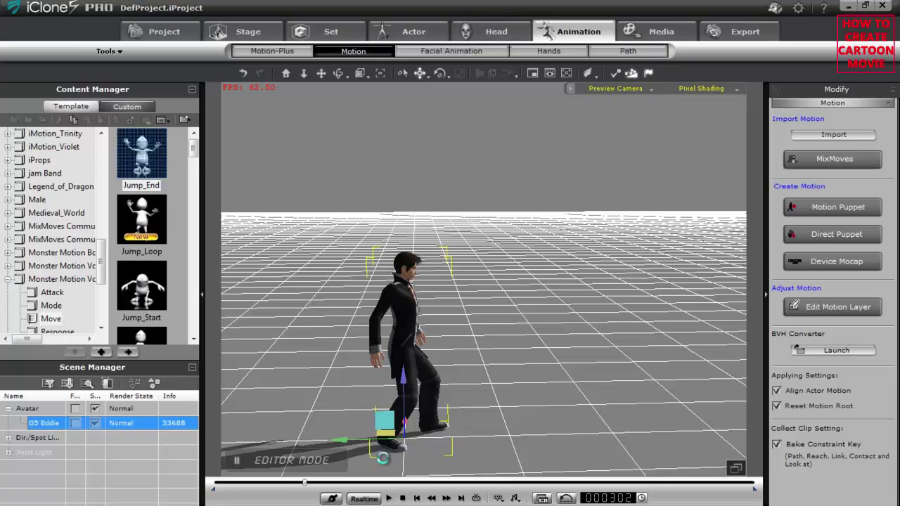
# Open the timeline and show G5 Eddie's Motion and Collect Clip tracks.
pyautogui.press('F3')
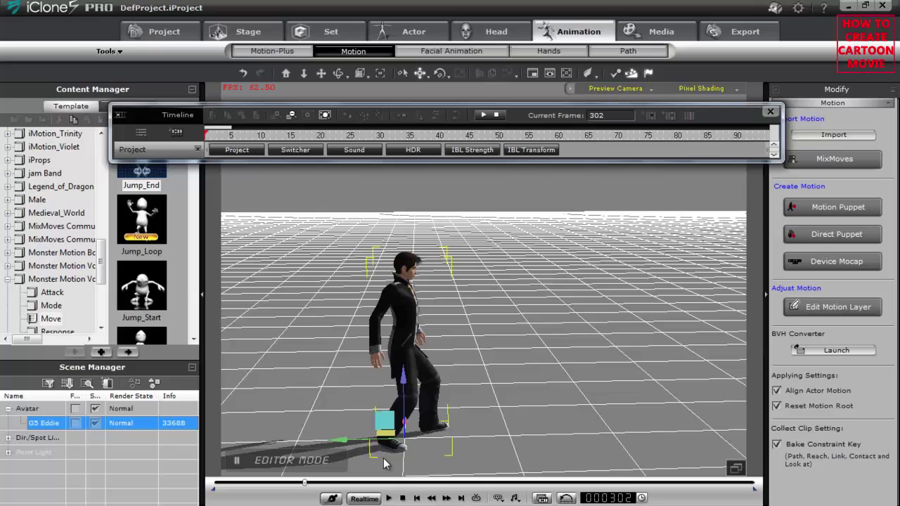
pyautogui.click(141, 132)
pyautogui.click(141, 155)
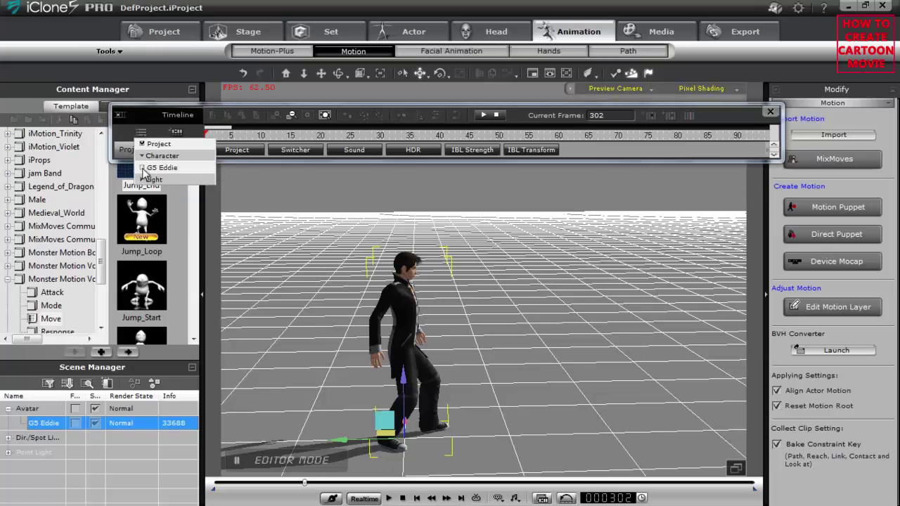
pyautogui.click(142, 168)
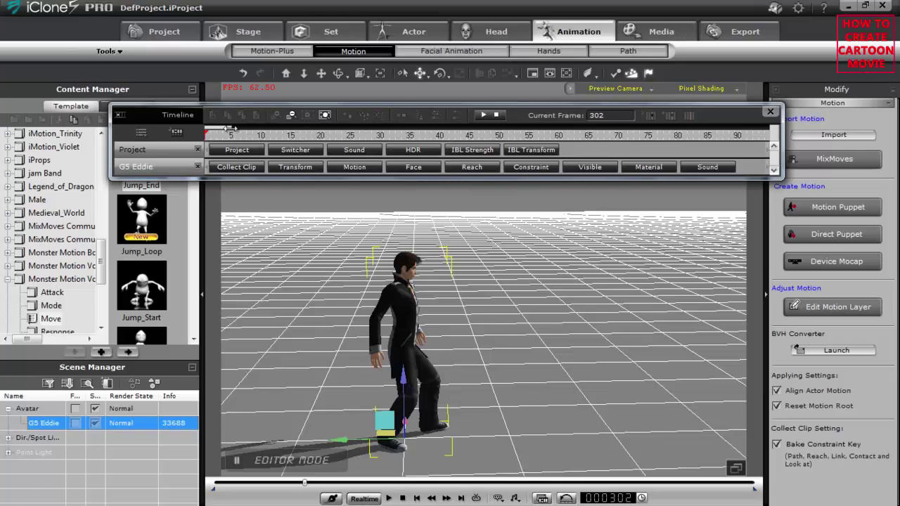
pyautogui.moveTo(236, 128); pyautogui.dragTo(258, 126)
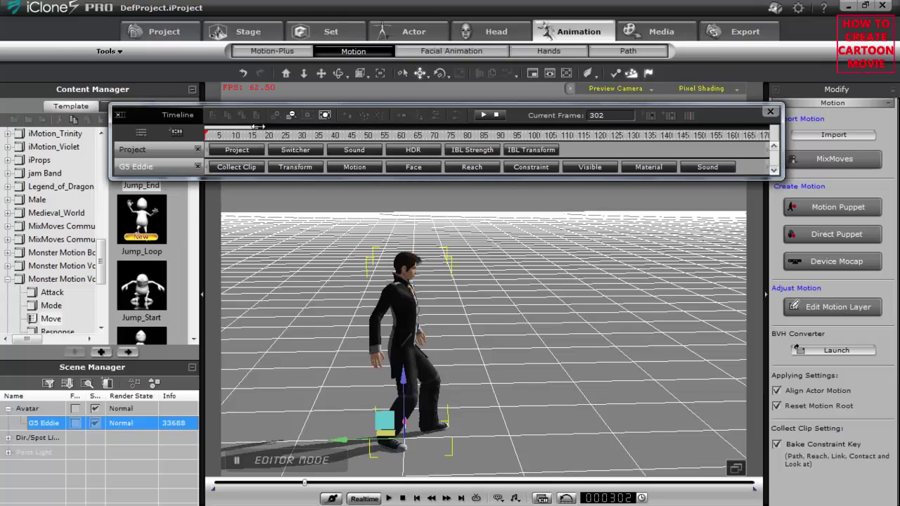
pyautogui.click(369, 168)
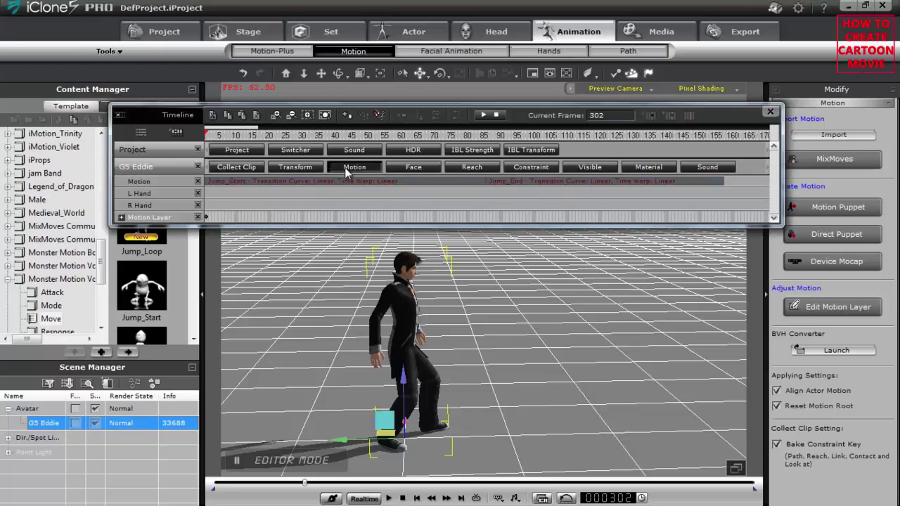
pyautogui.click(245, 166)
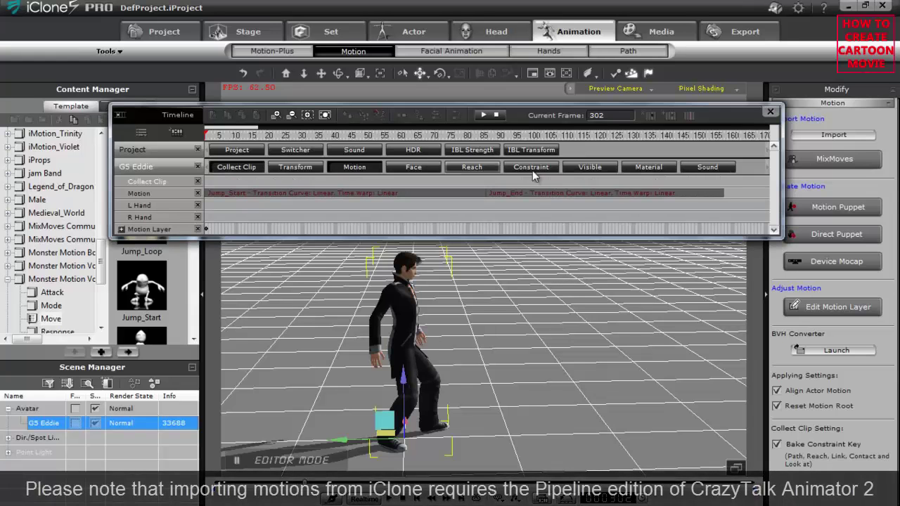
# Collect G5 Eddie's entire jump as one clip, save it to the motion library as tutorialjump, and show it in the custom motions.
pyautogui.moveTo(722, 177); pyautogui.dragTo(180, 183)
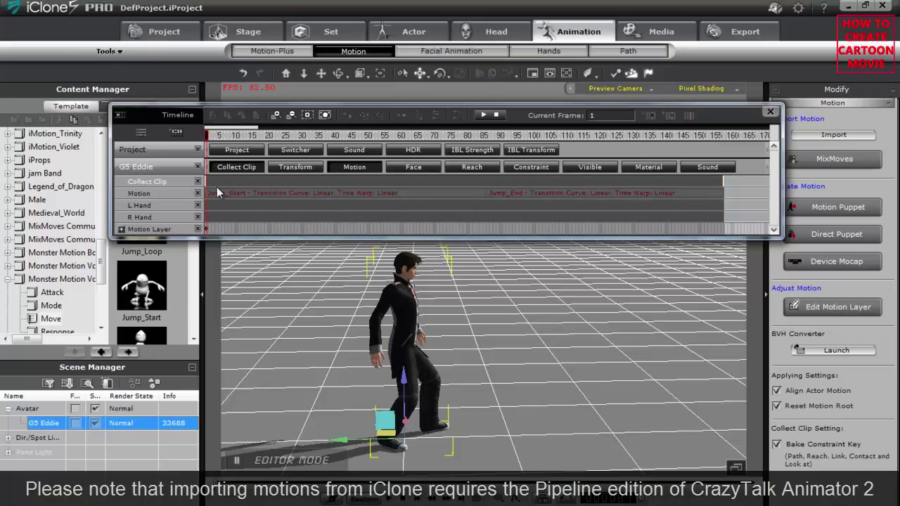
pyautogui.rightClick(248, 181)
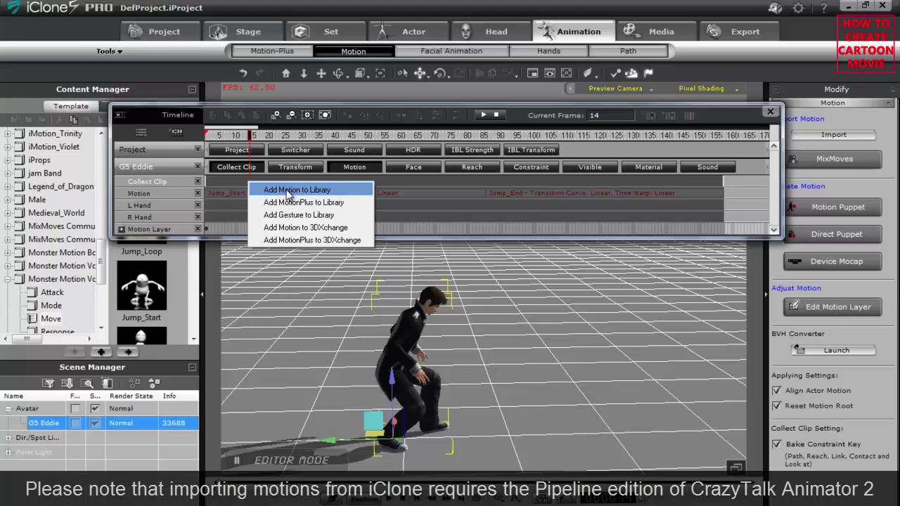
pyautogui.click(286, 191)
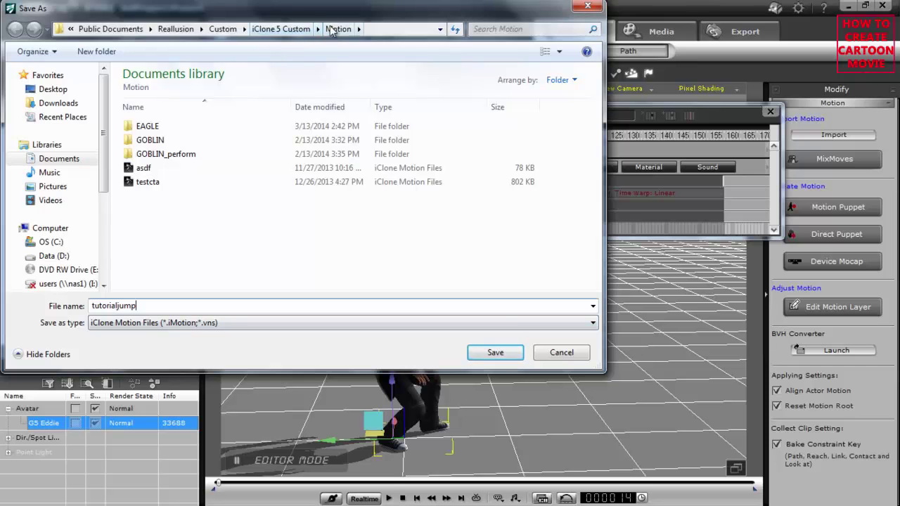
pyautogui.click(495, 352)
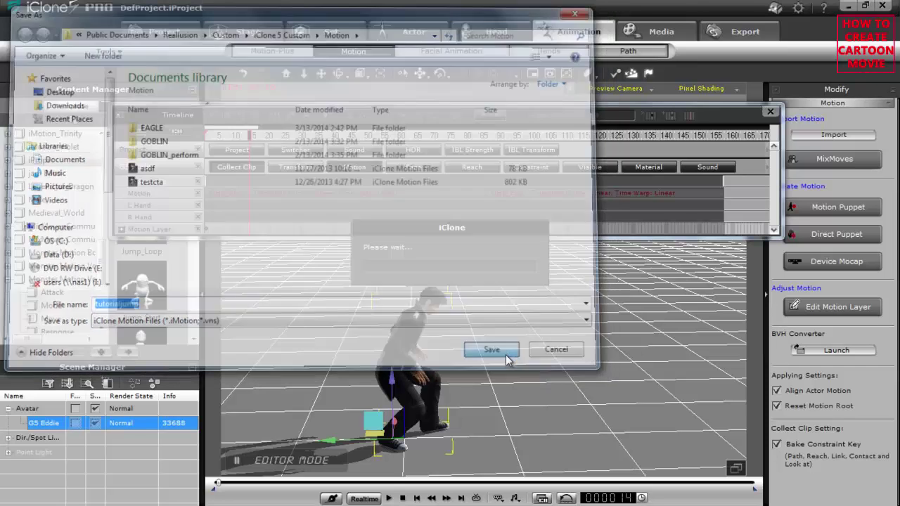
pyautogui.click(769, 111)
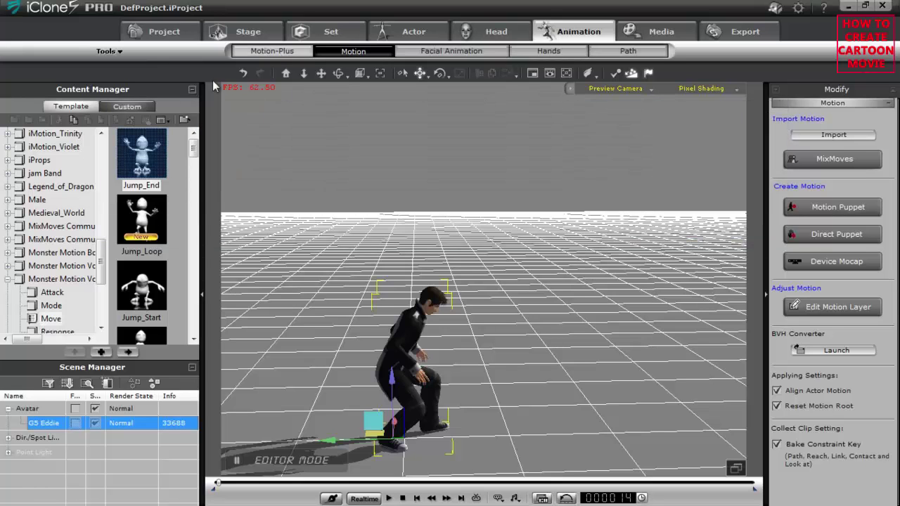
pyautogui.click(137, 109)
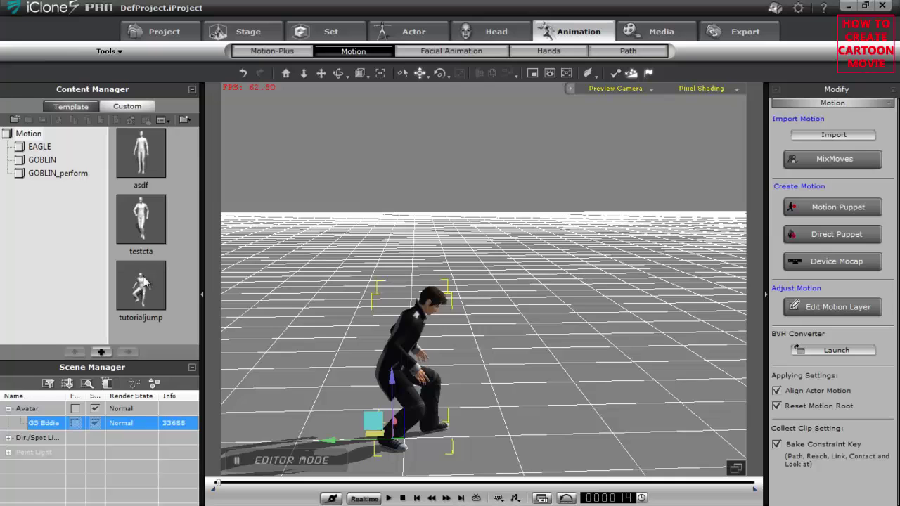
pyautogui.moveTo(477, 365); pyautogui.dragTo(548, 367)
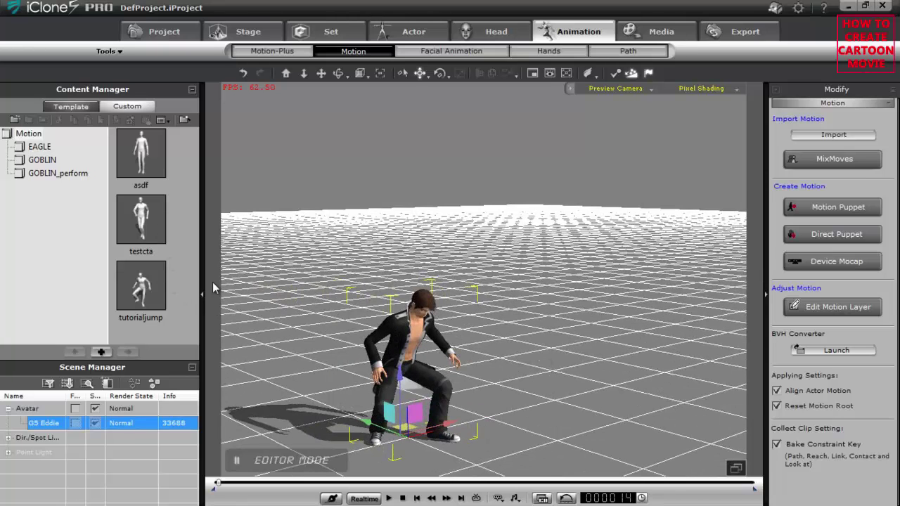
# Switch to CrazyTalk Animator 2, open Saul's timeline and move the playhead to frame 80, past the end of the run clip.
pyautogui.hotkey('alt', 'Tab')
pyautogui.hotkey('alt', 'Tab')
pyautogui.hotkey('alt', 'Tab')
pyautogui.hotkey('alt', 'Tab')
pyautogui.hotkey('alt', 'Tab')
pyautogui.hotkey('alt', 'Tab')
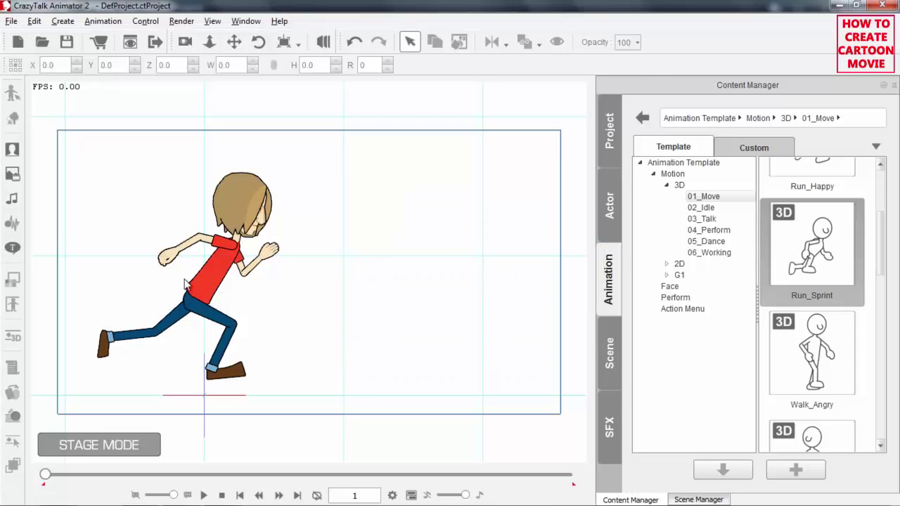
pyautogui.press('F3')
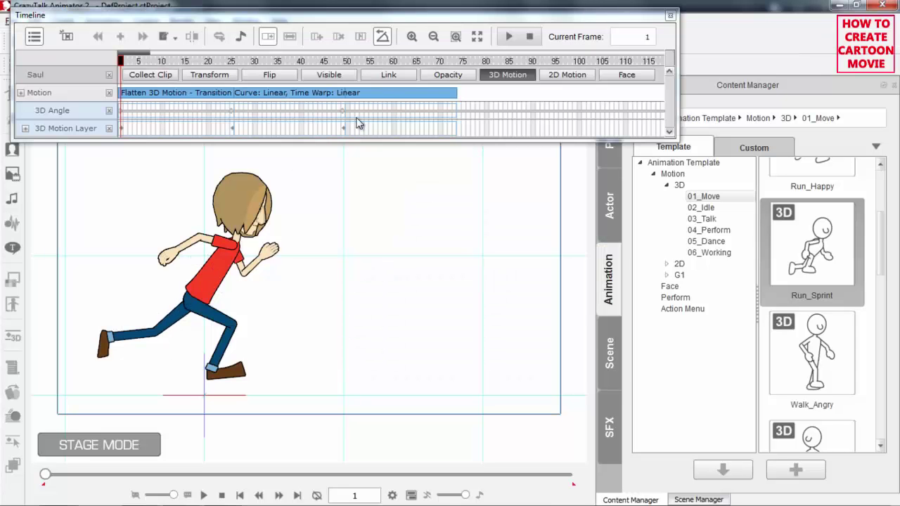
pyautogui.moveTo(453, 62); pyautogui.dragTo(487, 64)
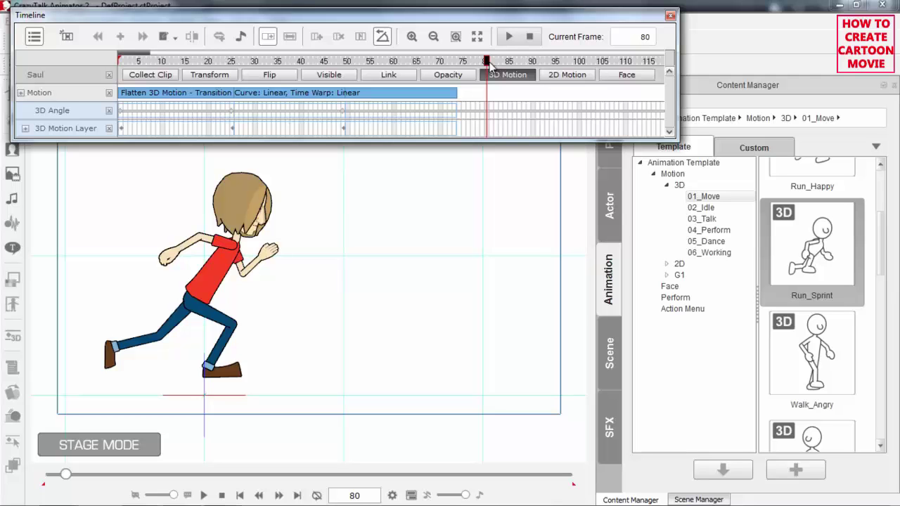
# Apply the custom tutorialjump motion from iClone 5 to Saul in CrazyTalk Animator 2 at frame 80.
pyautogui.hotkey('alt', 'Tab')
pyautogui.hotkey('alt', 'Tab')
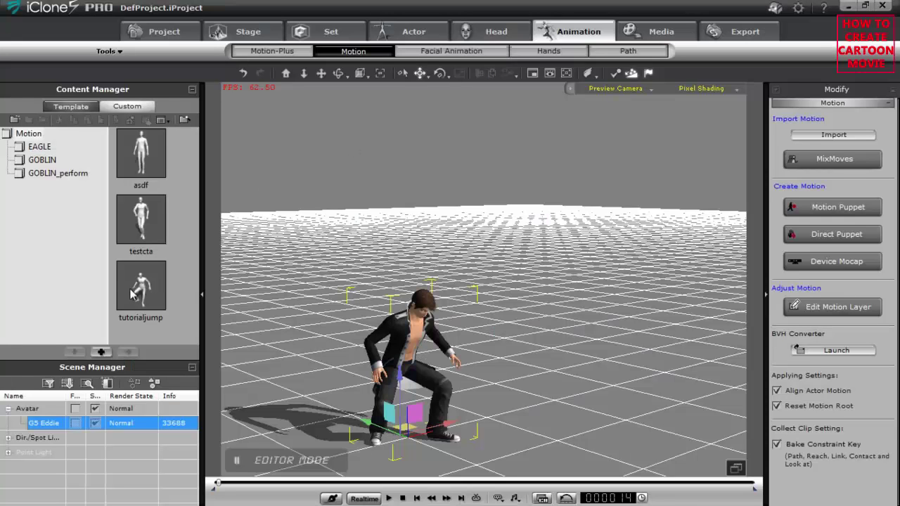
pyautogui.moveTo(140, 287); pyautogui.dragTo(213, 287)
pyautogui.hotkey('alt', 'Tab')
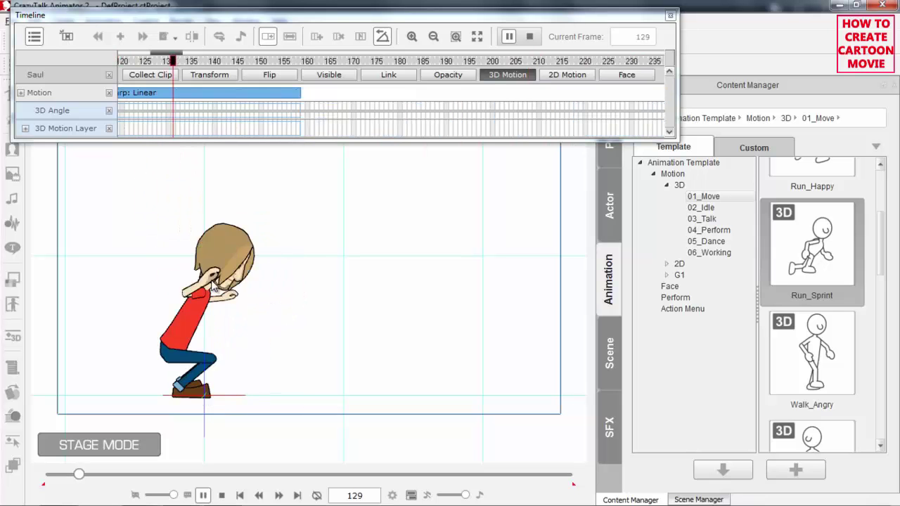
# Flatten Saul's run motion clip in the timeline, leaving the tutorialjump clip as it is.
pyautogui.moveTo(179, 53); pyautogui.dragTo(159, 57)
pyautogui.moveTo(216, 68); pyautogui.dragTo(187, 62)
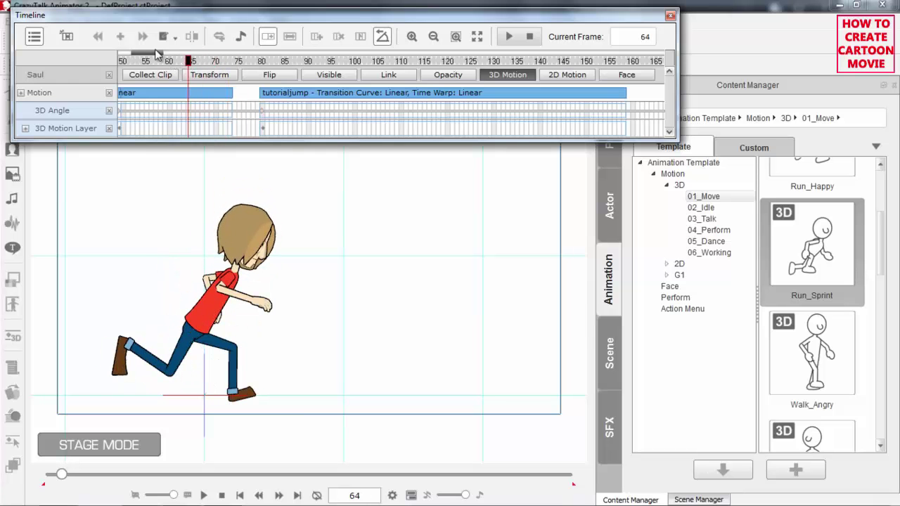
pyautogui.scroll(-4, 160, 56)
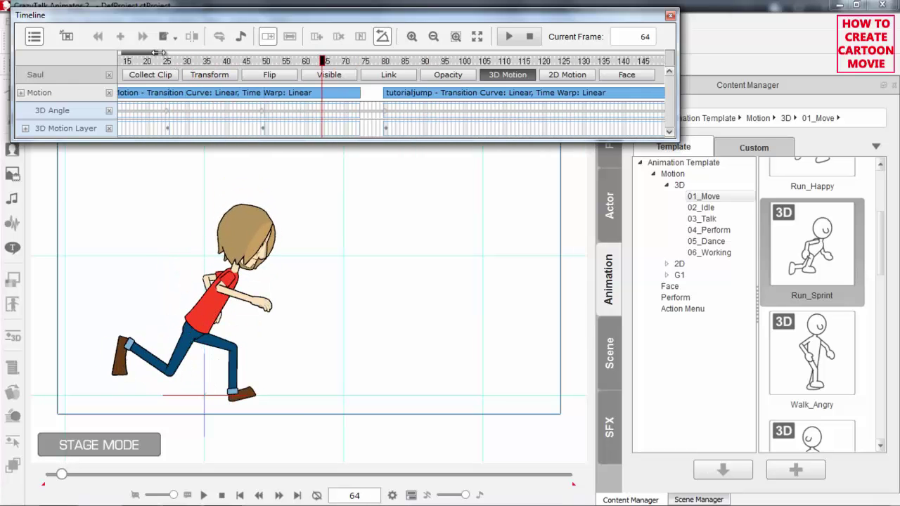
pyautogui.moveTo(158, 58); pyautogui.dragTo(147, 55)
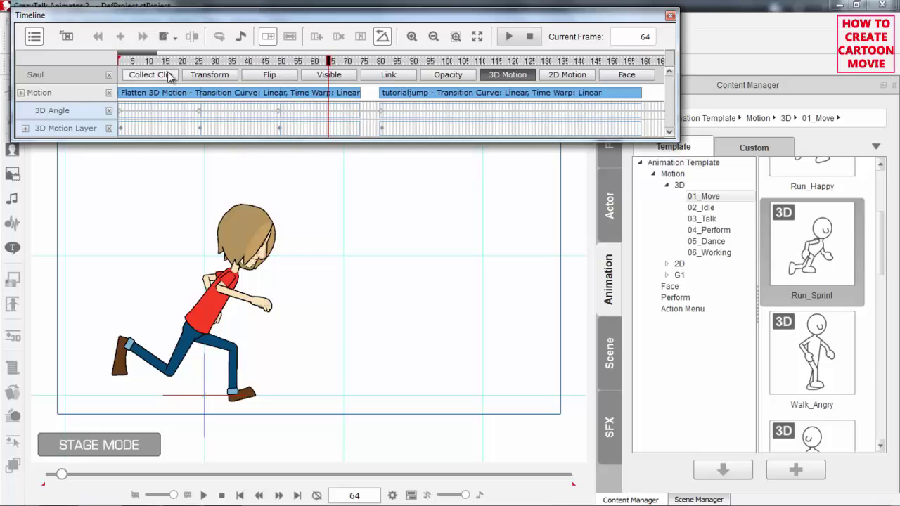
pyautogui.click(217, 98)
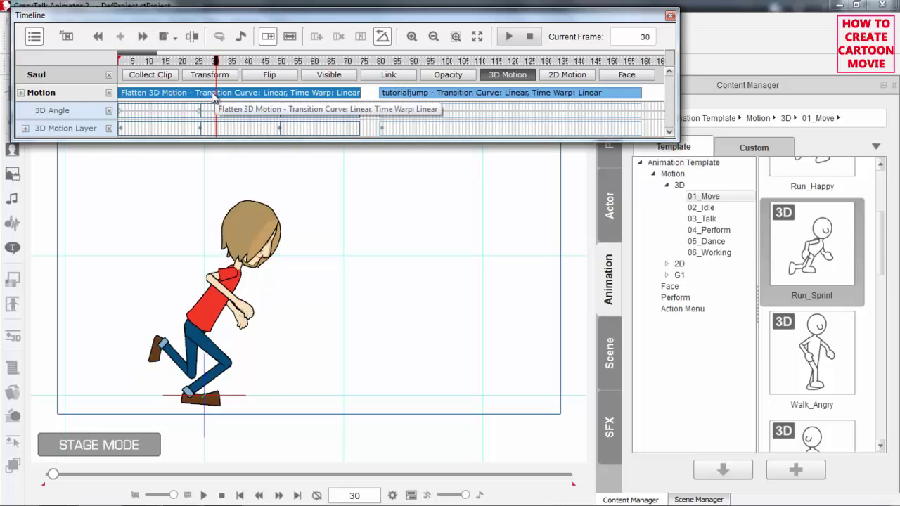
pyautogui.rightClick(213, 97)
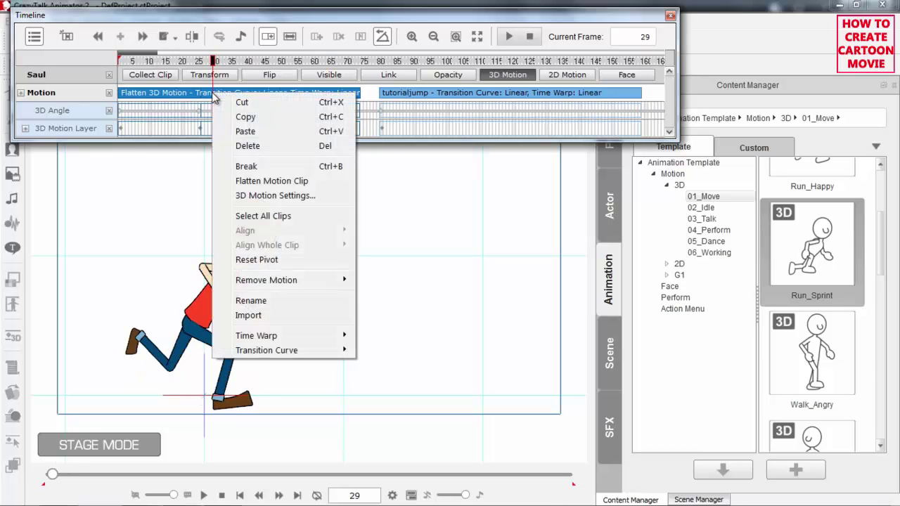
pyautogui.click(268, 178)
# Play Saul's run into the jump from frame 1, and replay the transition from midway through the run.
pyautogui.moveTo(203, 62); pyautogui.dragTo(121, 62)
pyautogui.press('space')
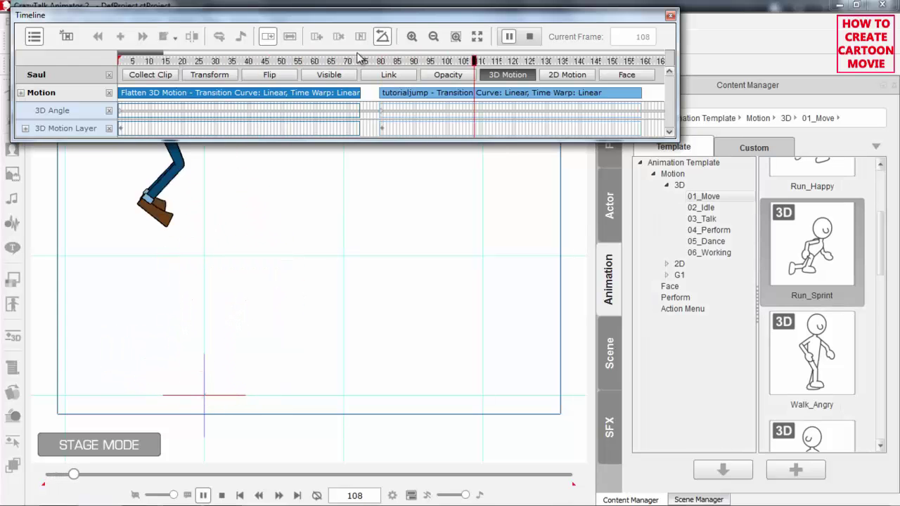
pyautogui.click(303, 61)
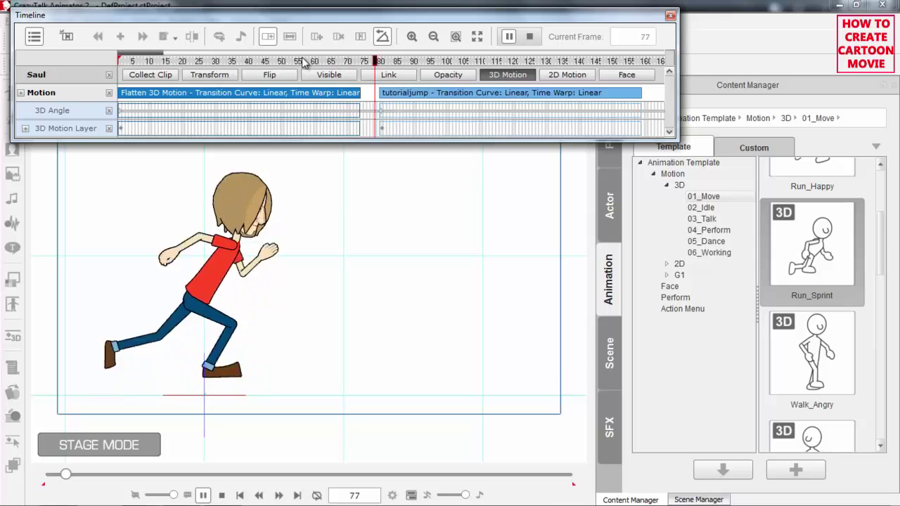
pyautogui.press('space')
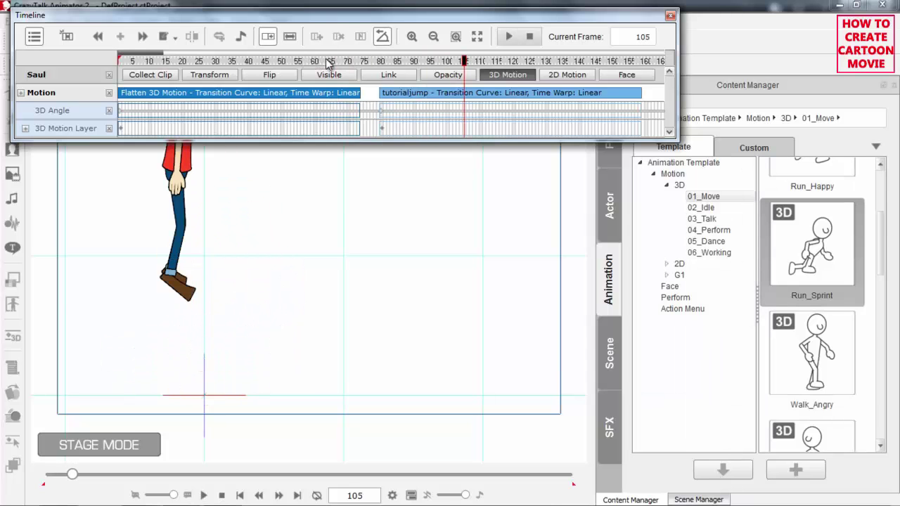
# Try moving the tutorialjump clip against the end of the run clip and stretching its transition back to about frame 62.
pyautogui.click(351, 62)
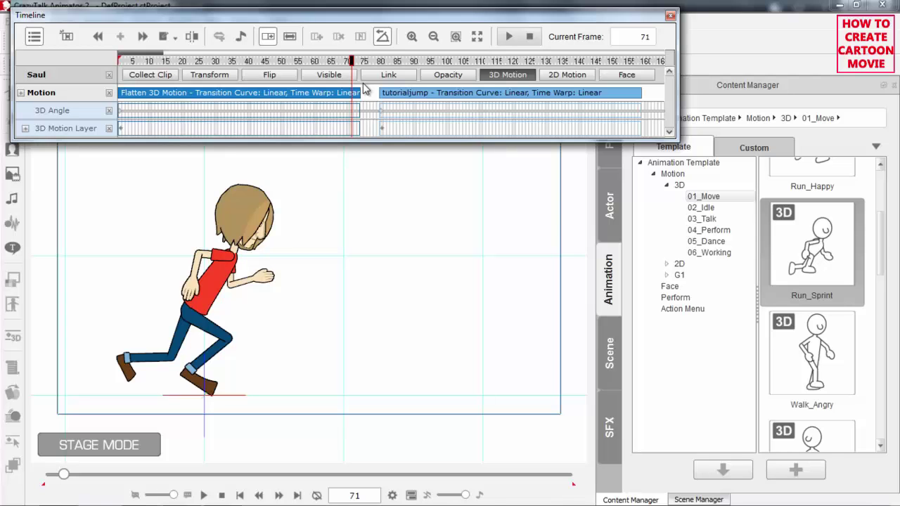
pyautogui.click(397, 93)
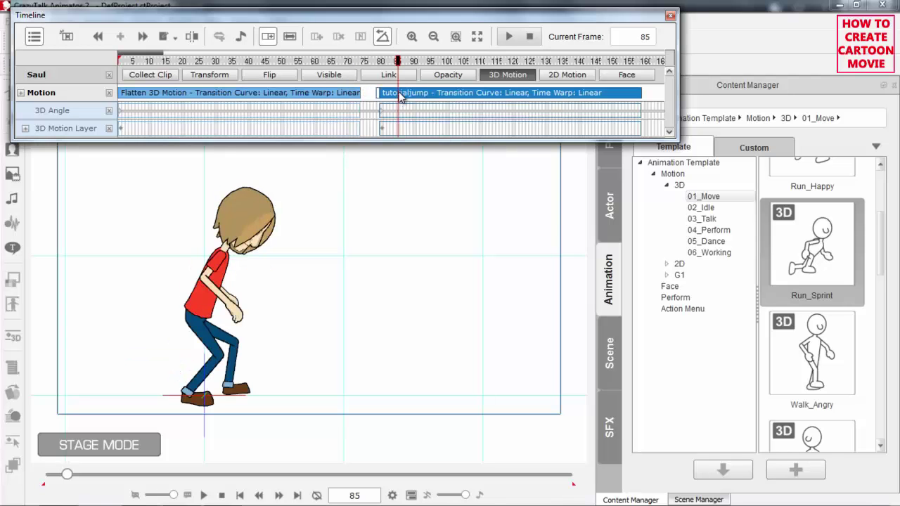
pyautogui.click(371, 62)
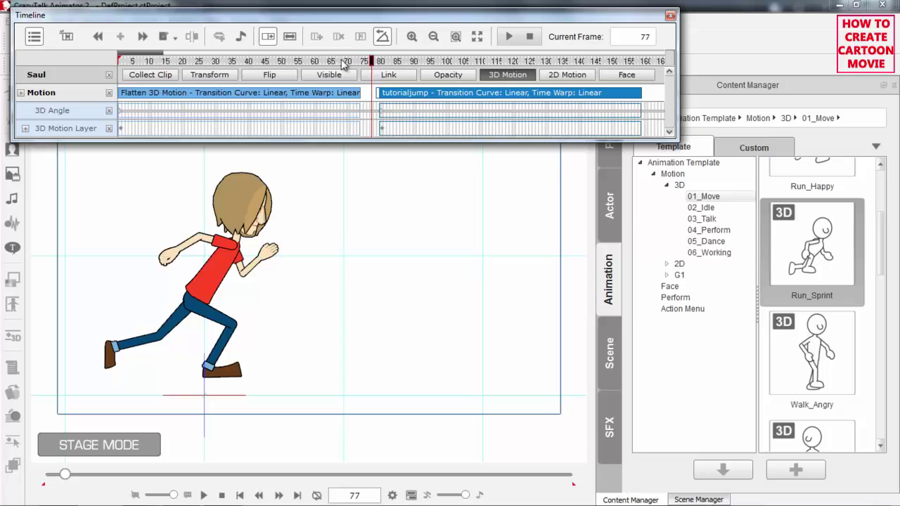
pyautogui.moveTo(156, 54)
pyautogui.mouseDown()
pyautogui.moveTo(141, 53)
pyautogui.moveTo(156, 57)
pyautogui.moveTo(147, 57)
pyautogui.mouseUp()
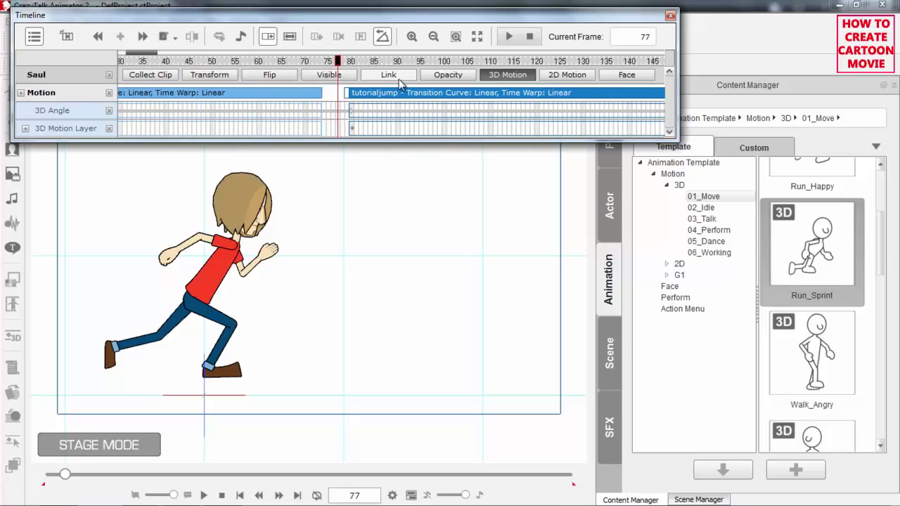
pyautogui.moveTo(348, 64); pyautogui.dragTo(348, 64)
pyautogui.moveTo(378, 93); pyautogui.dragTo(367, 93)
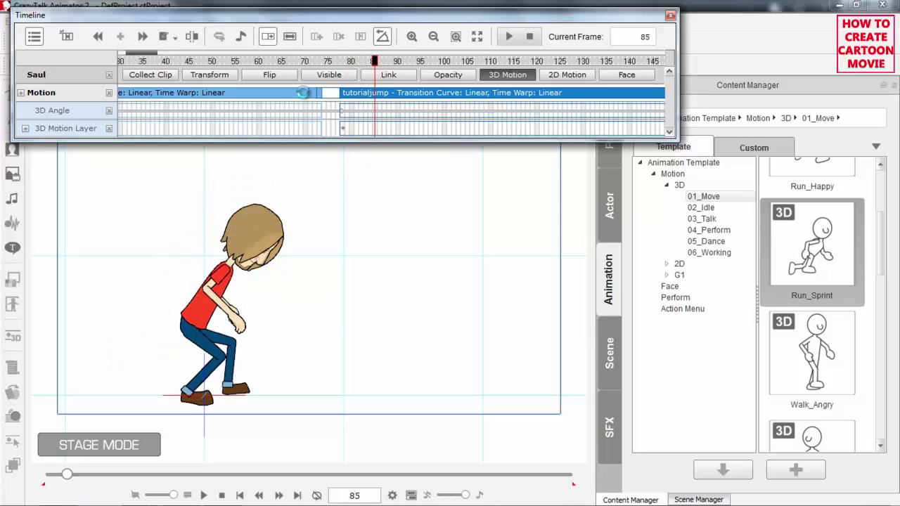
pyautogui.moveTo(388, 97)
pyautogui.mouseDown()
pyautogui.moveTo(407, 95)
pyautogui.moveTo(393, 97)
pyautogui.mouseUp()
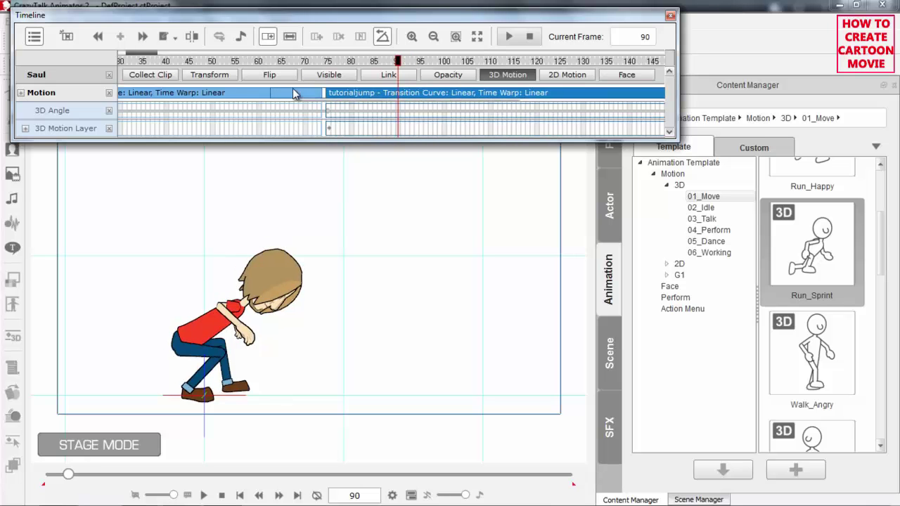
# Play the run-to-jump transition twice, starting from just before frame 50.
pyautogui.click(268, 62)
pyautogui.moveTo(267, 62); pyautogui.dragTo(209, 76)
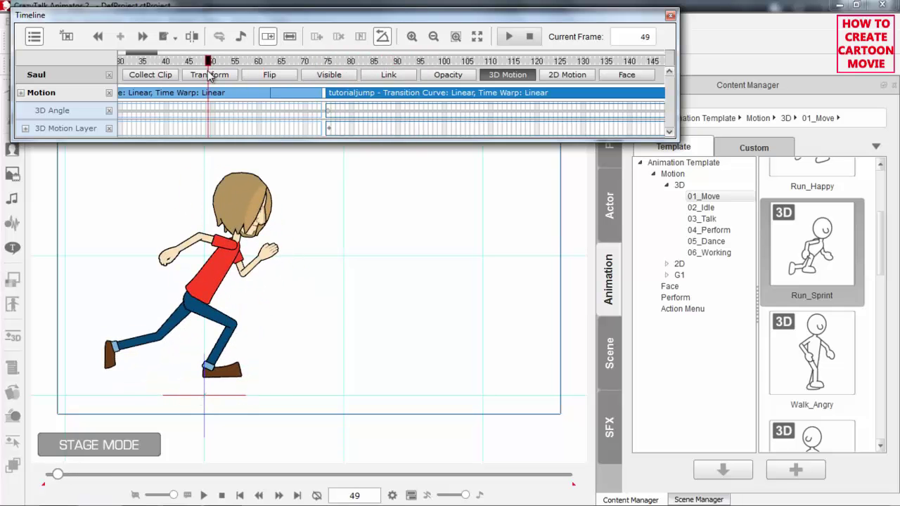
pyautogui.press('space')
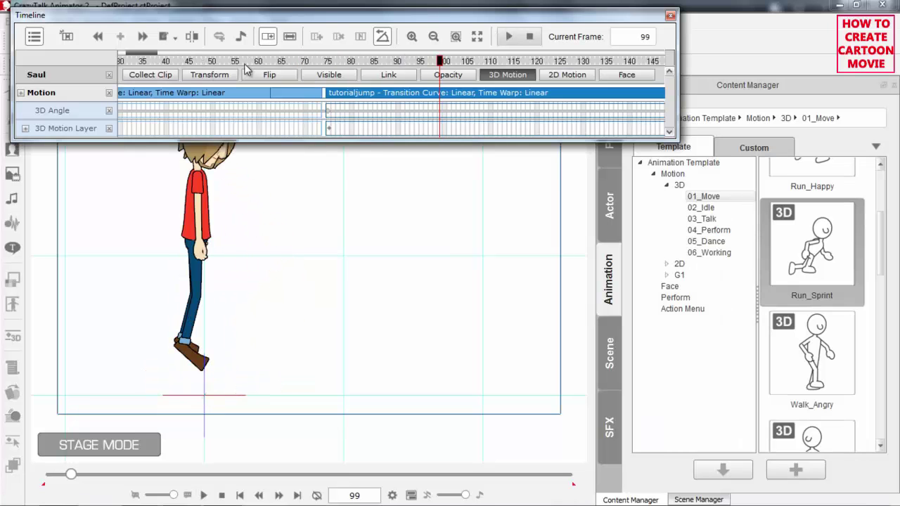
pyautogui.click(200, 63)
pyautogui.press('space')
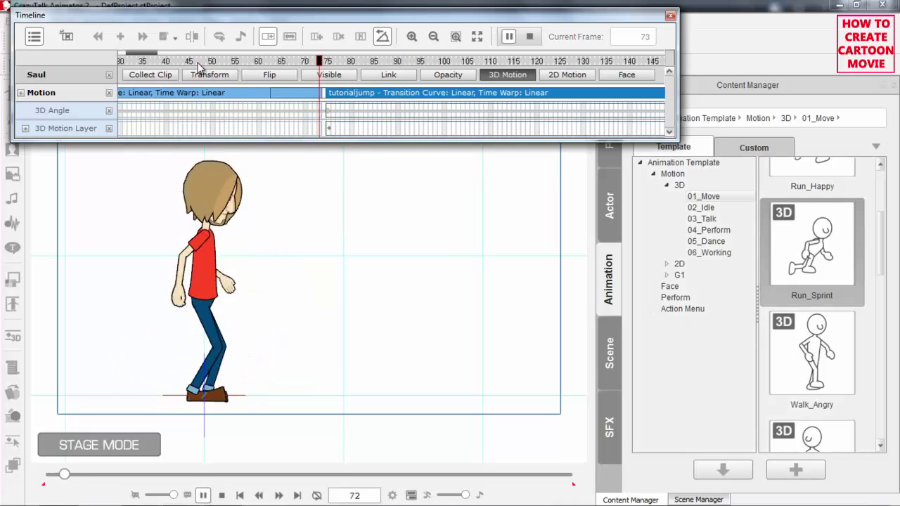
pyautogui.press('space')
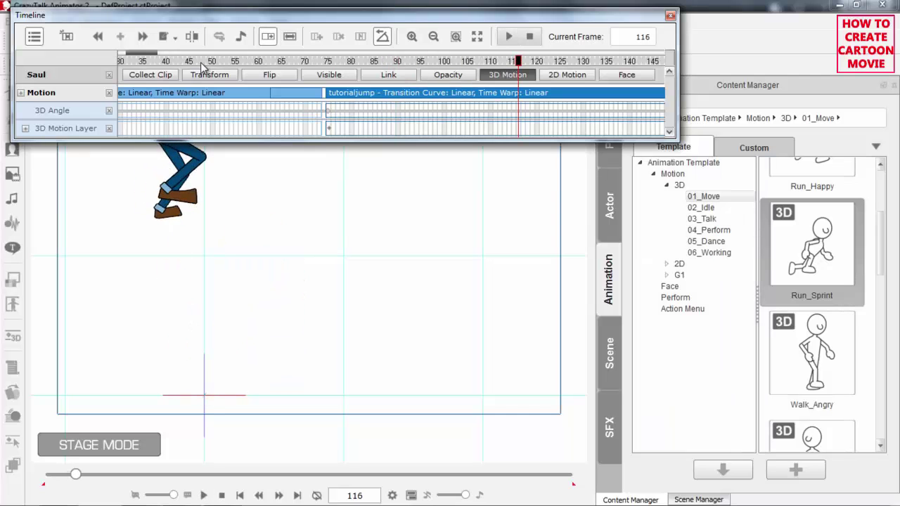
# Move the tutorialjump clip away from the run to about frame 91, shorten its transition, and check the run's final pose at frame 73.
pyautogui.moveTo(174, 64); pyautogui.dragTo(225, 64)
pyautogui.moveTo(371, 93); pyautogui.dragTo(443, 103)
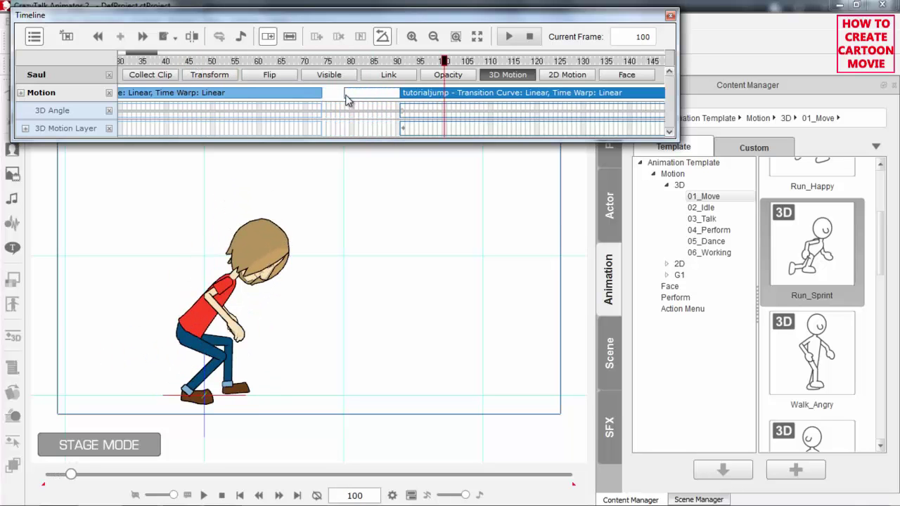
pyautogui.moveTo(343, 94); pyautogui.dragTo(385, 102)
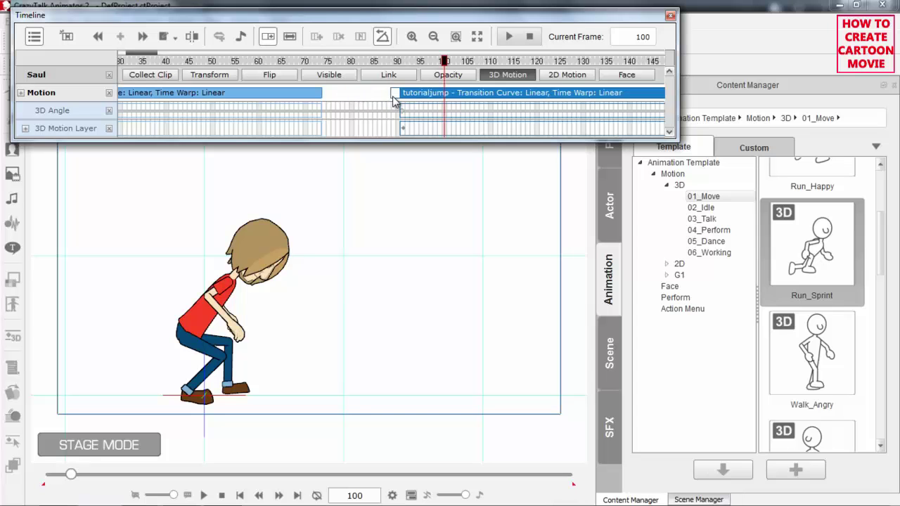
pyautogui.moveTo(316, 65)
pyautogui.mouseDown()
pyautogui.moveTo(295, 65)
pyautogui.moveTo(319, 67)
pyautogui.mouseUp()
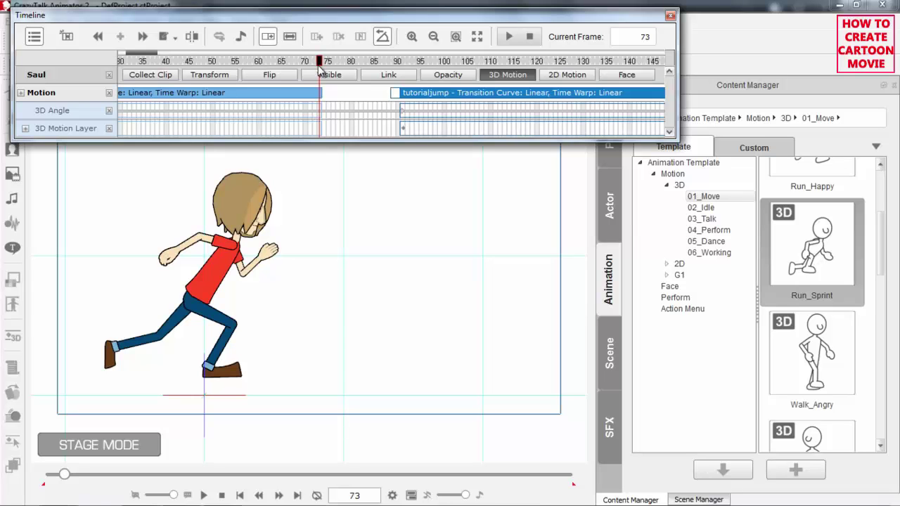
pyautogui.moveTo(320, 68)
pyautogui.mouseDown()
pyautogui.moveTo(264, 69)
pyautogui.moveTo(318, 71)
pyautogui.mouseUp()
# Break the tutorialjump clip in the deep crouch at frame 112 and delete the tutorialjump_01 part before it.
pyautogui.moveTo(149, 54)
pyautogui.mouseDown()
pyautogui.moveTo(172, 51)
pyautogui.moveTo(142, 59)
pyautogui.mouseUp()
pyautogui.moveTo(271, 65); pyautogui.dragTo(389, 93)
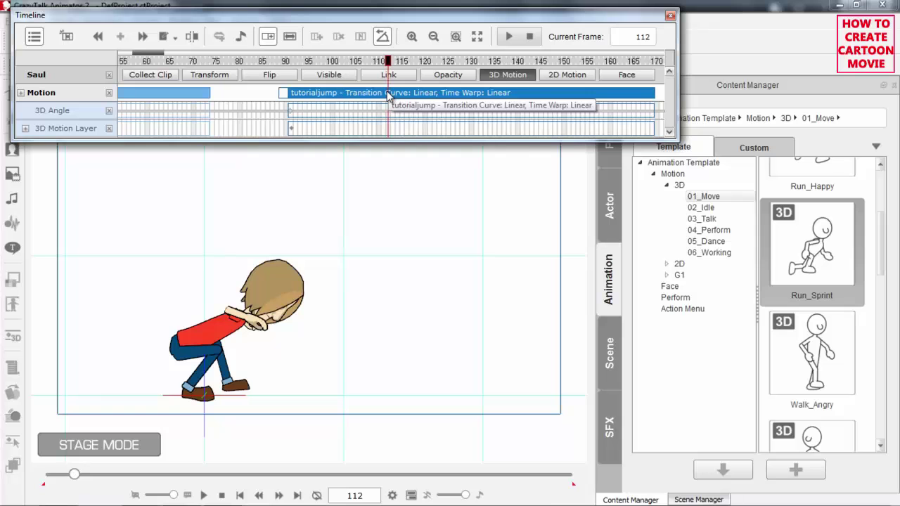
pyautogui.rightClick(388, 95)
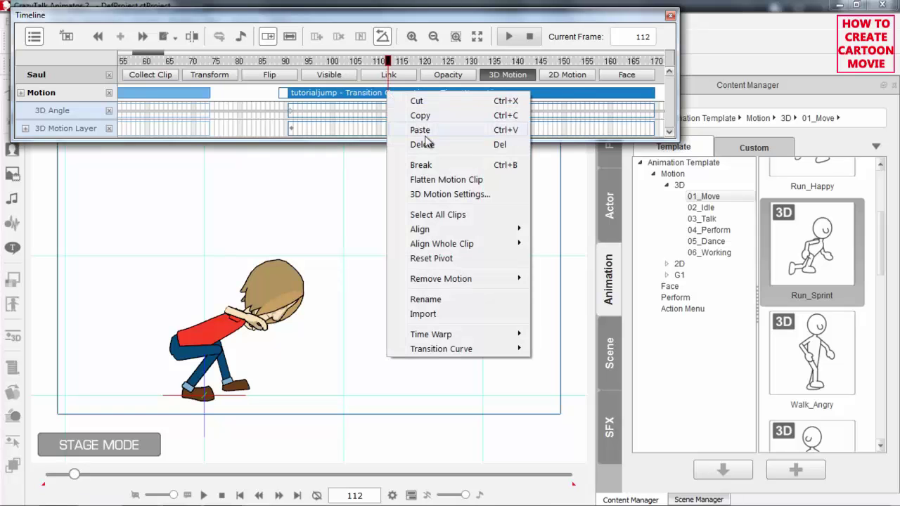
pyautogui.click(432, 161)
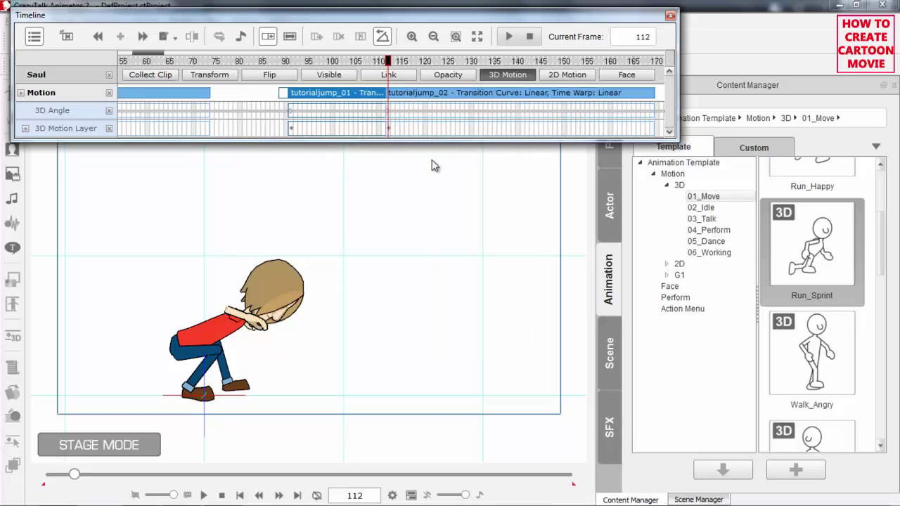
pyautogui.click(337, 99)
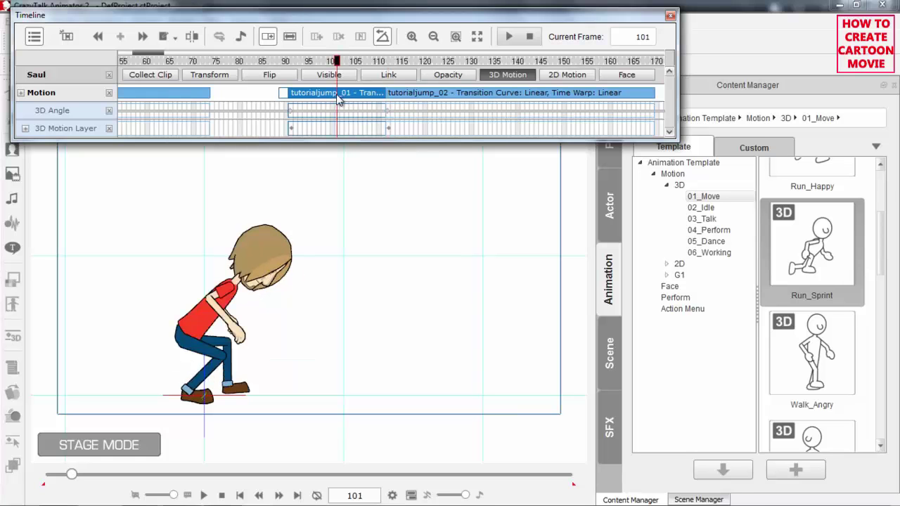
pyautogui.press('Delete')
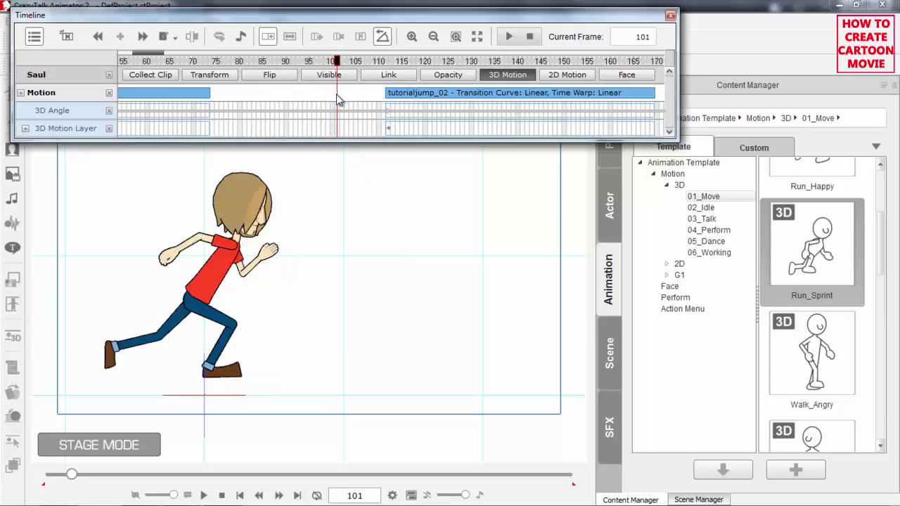
# Move the tutorialjump_02 clip close behind the run clip and stretch its transition back to about frame 69.
pyautogui.moveTo(436, 95); pyautogui.dragTo(280, 109)
pyautogui.moveTo(161, 54); pyautogui.dragTo(144, 55)
pyautogui.scroll(-2, 292, 222)
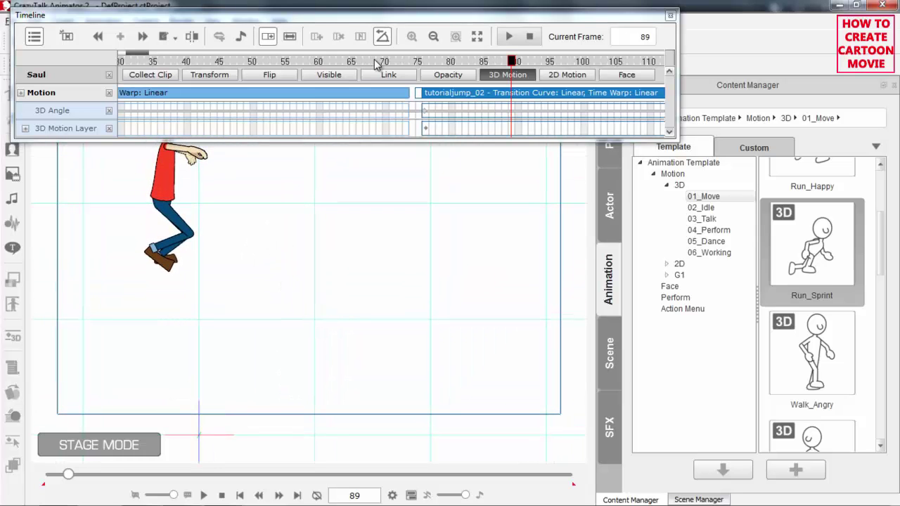
pyautogui.moveTo(384, 66); pyautogui.dragTo(376, 103)
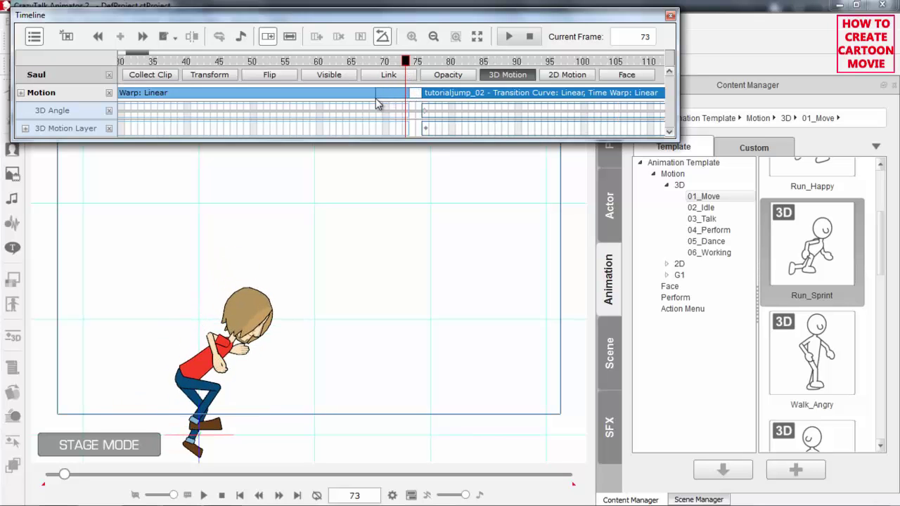
# Review Saul's poses through the run-to-jump transition and shorten the transition so it starts at about frame 71.
pyautogui.moveTo(383, 62); pyautogui.dragTo(361, 74)
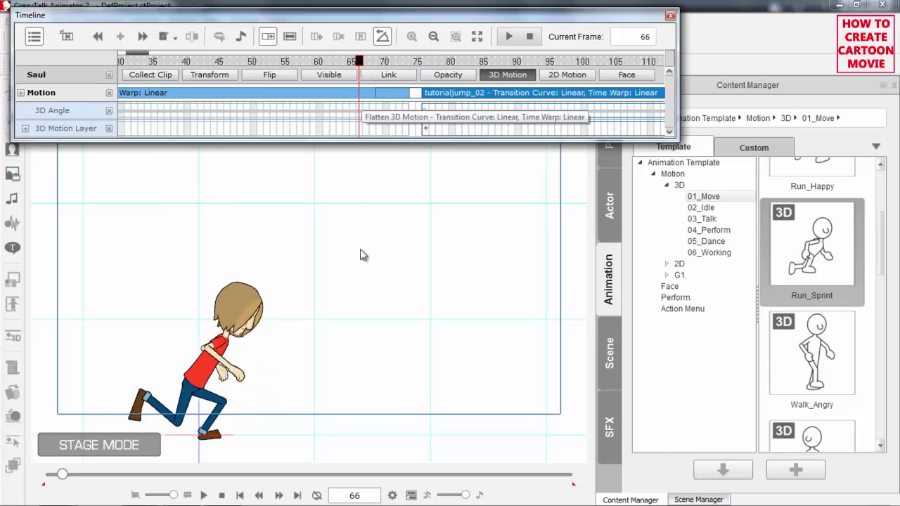
pyautogui.moveTo(347, 349); pyautogui.dragTo(413, 189)
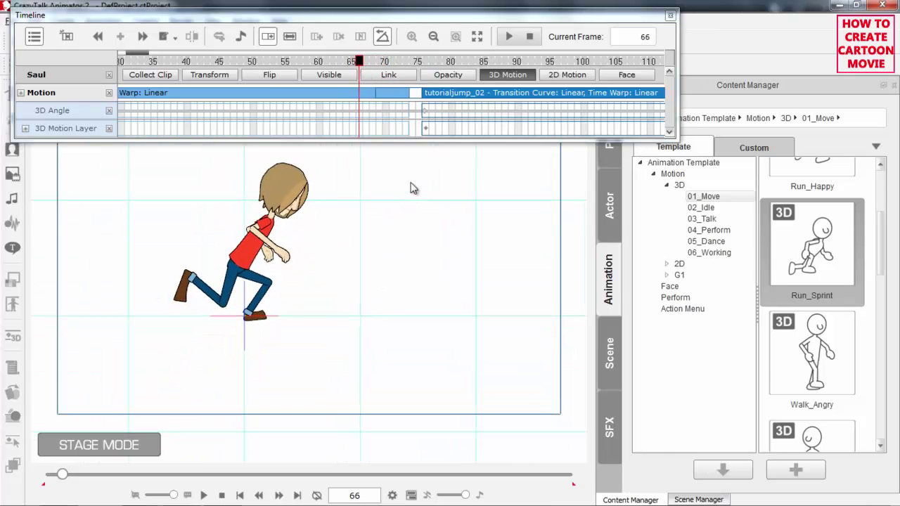
pyautogui.click(365, 65)
pyautogui.moveTo(365, 65); pyautogui.dragTo(386, 64)
pyautogui.press('space')
pyautogui.press('space')
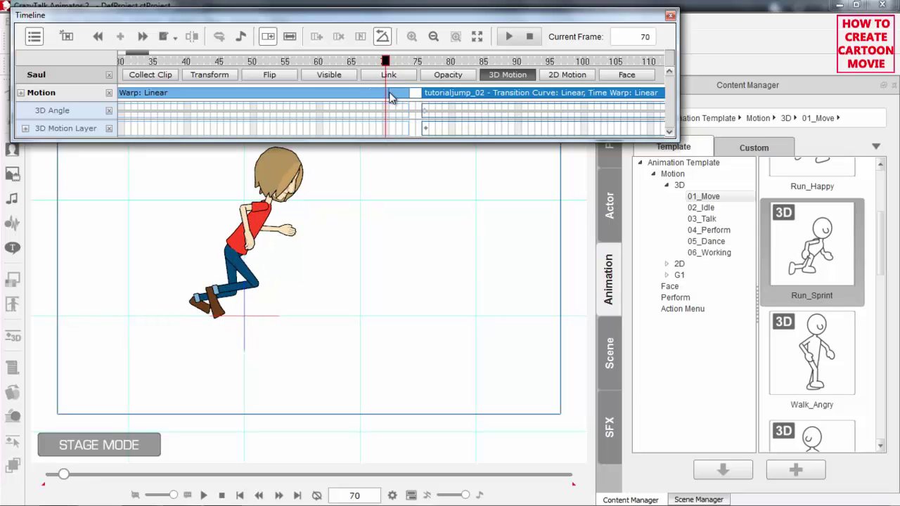
pyautogui.moveTo(387, 63); pyautogui.dragTo(408, 76)
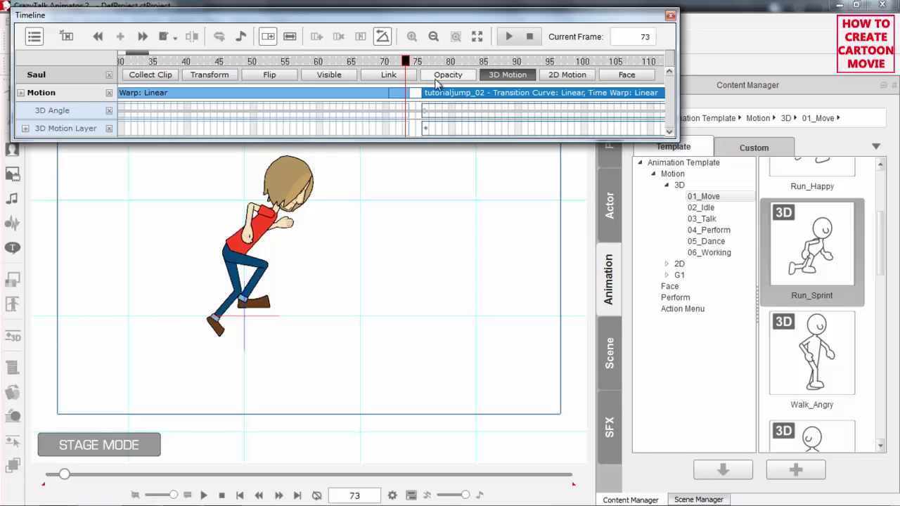
# Show Saul's Collect Clip track and mark a range covering both motion clips, from frame 1 to about frame 133.
pyautogui.click(166, 77)
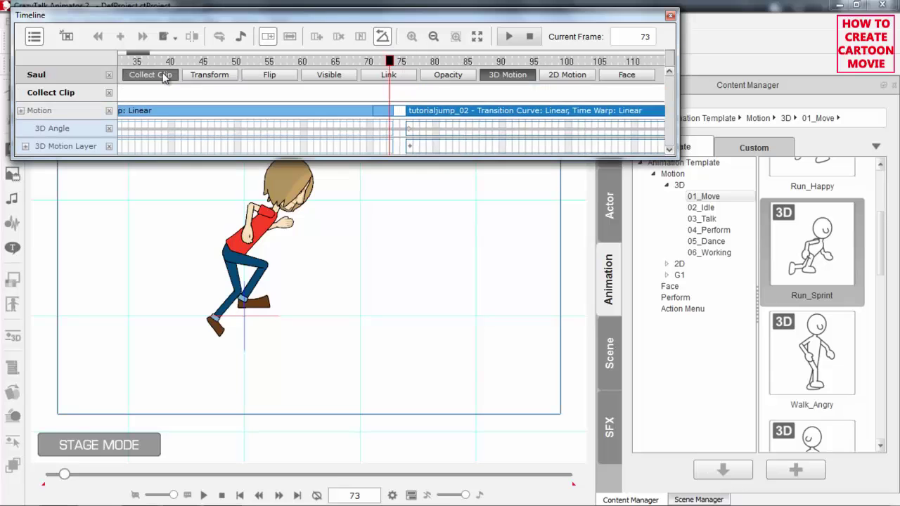
pyautogui.moveTo(145, 53); pyautogui.dragTo(165, 56)
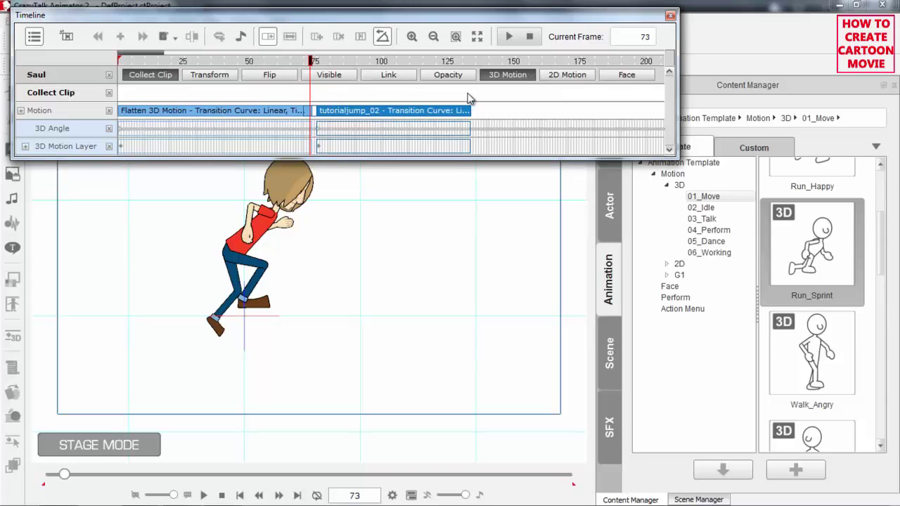
pyautogui.moveTo(469, 97); pyautogui.dragTo(77, 92)
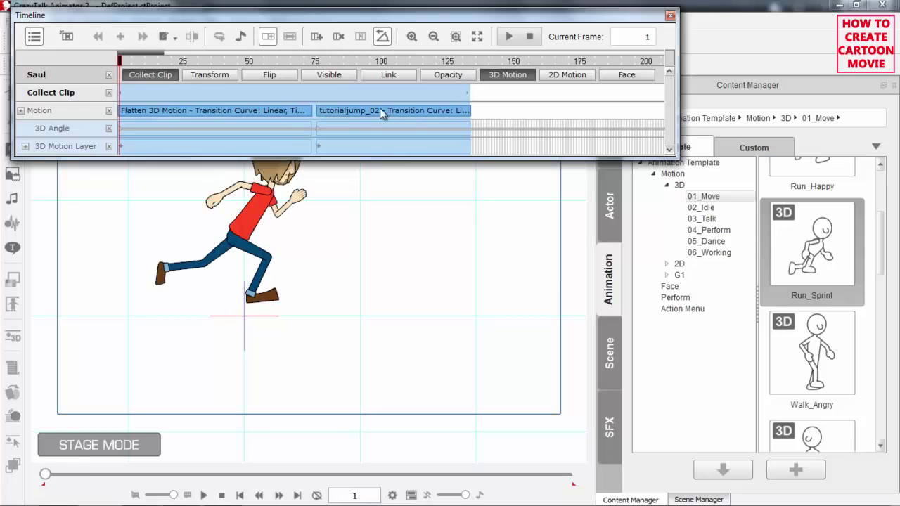
pyautogui.click(469, 93)
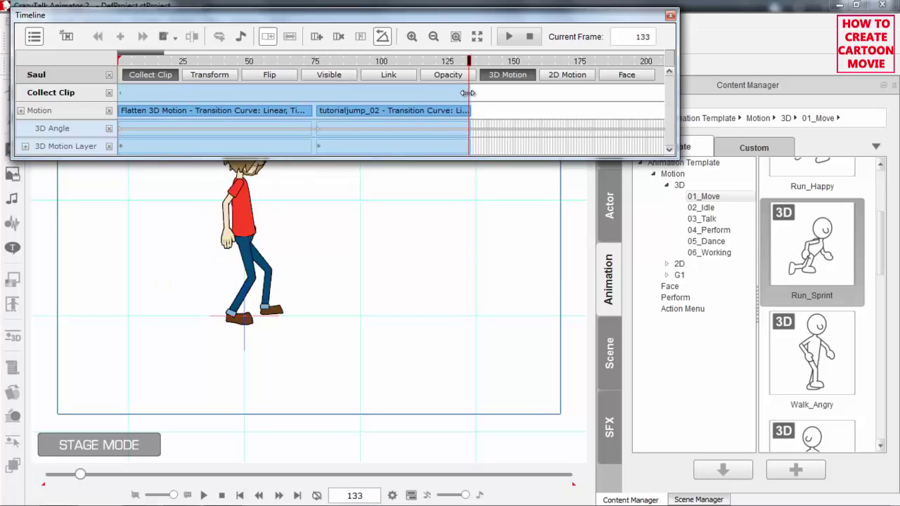
# Export the collected range as a 3D motion named runandjump in the custom Motion folder.
pyautogui.rightClick(305, 92)
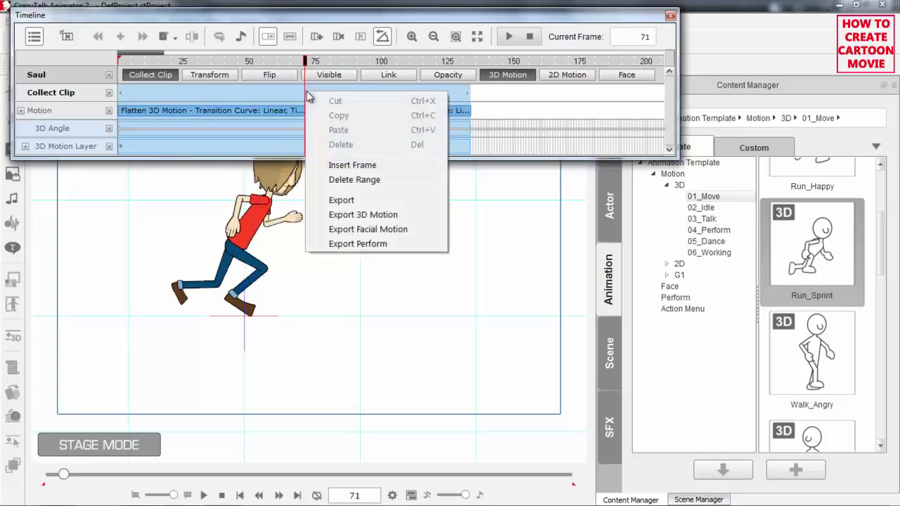
pyautogui.click(378, 215)
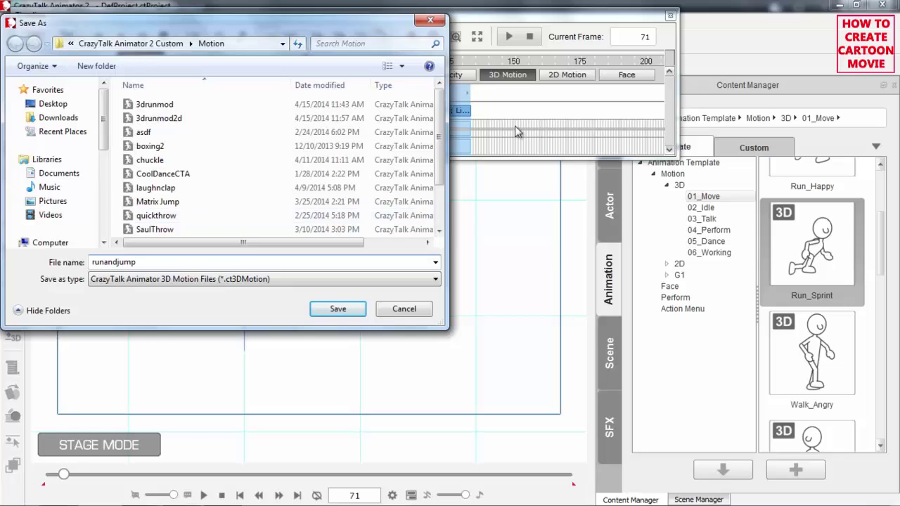
pyautogui.click(337, 313)
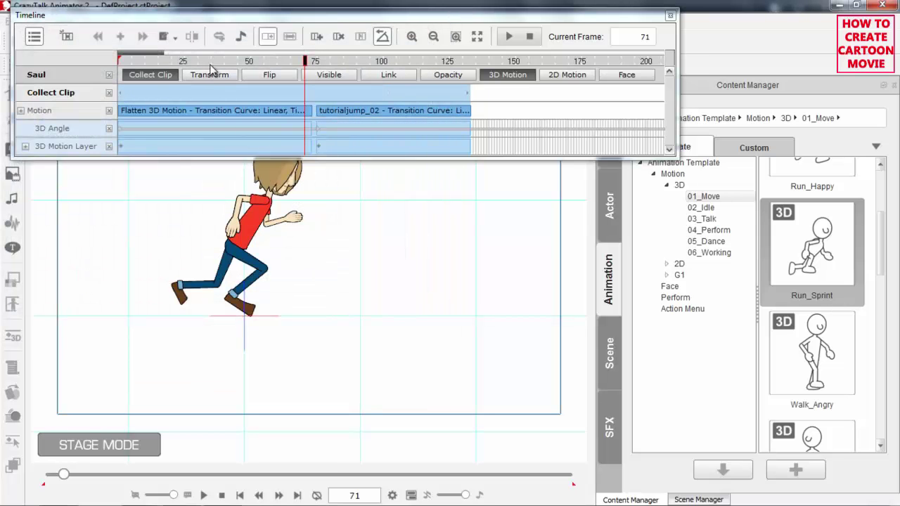
# Return to frame 1 and remove all animation from Saul.
pyautogui.click(143, 61)
pyautogui.click(109, 60)
pyautogui.click(248, 220)
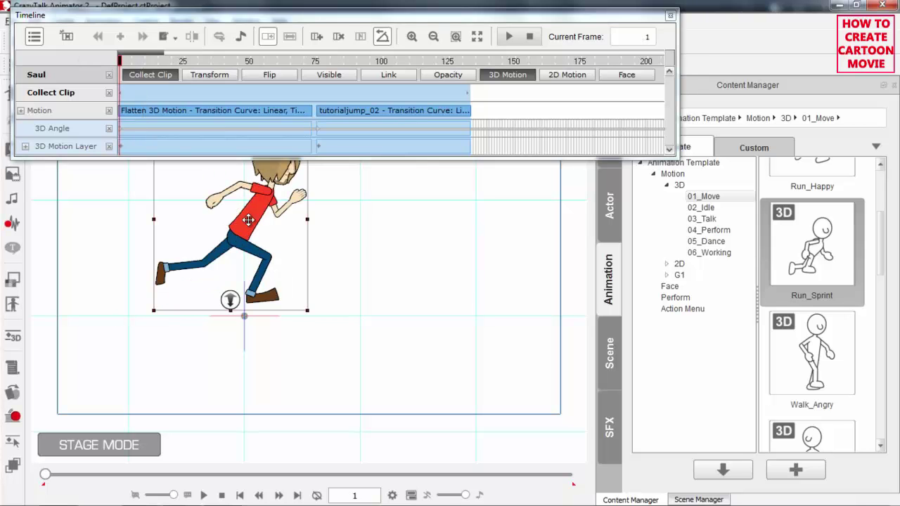
pyautogui.rightClick(248, 216)
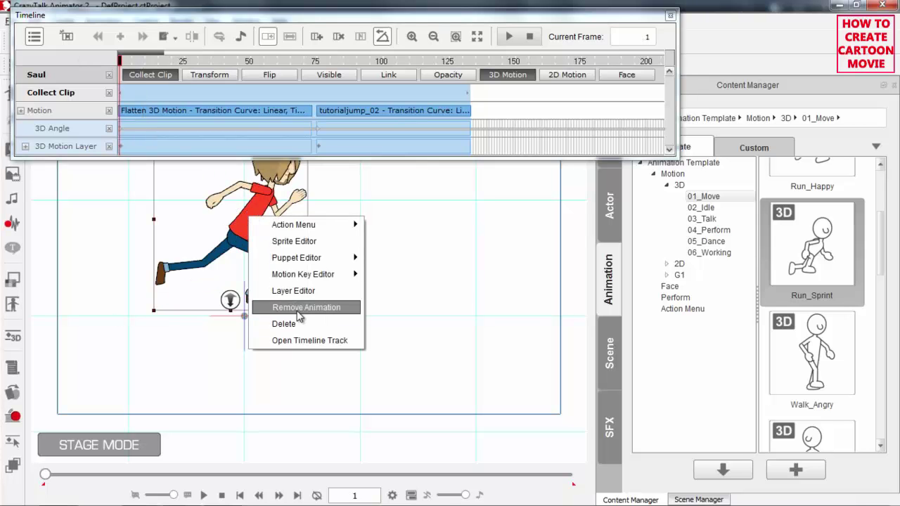
pyautogui.click(297, 309)
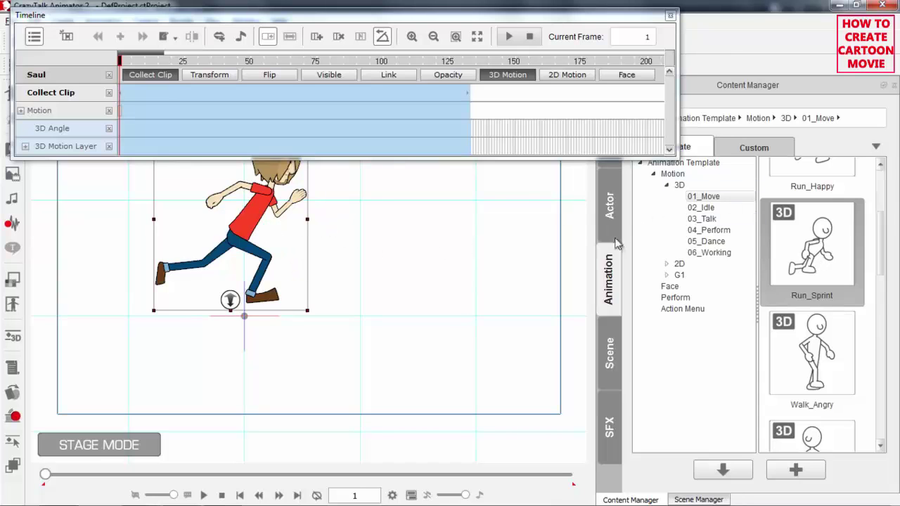
# Apply the custom 3D motion runandjump to Saul at frame 1 and play it back from the start.
pyautogui.click(758, 153)
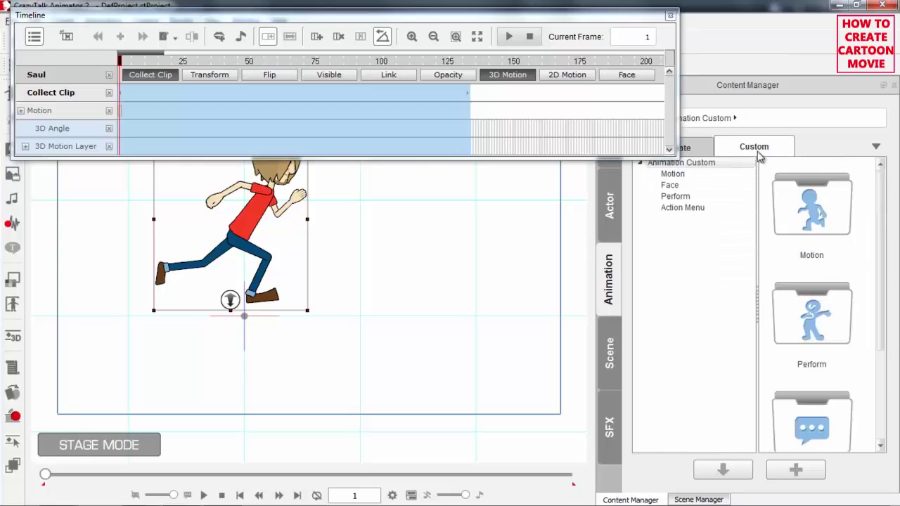
pyautogui.click(672, 174)
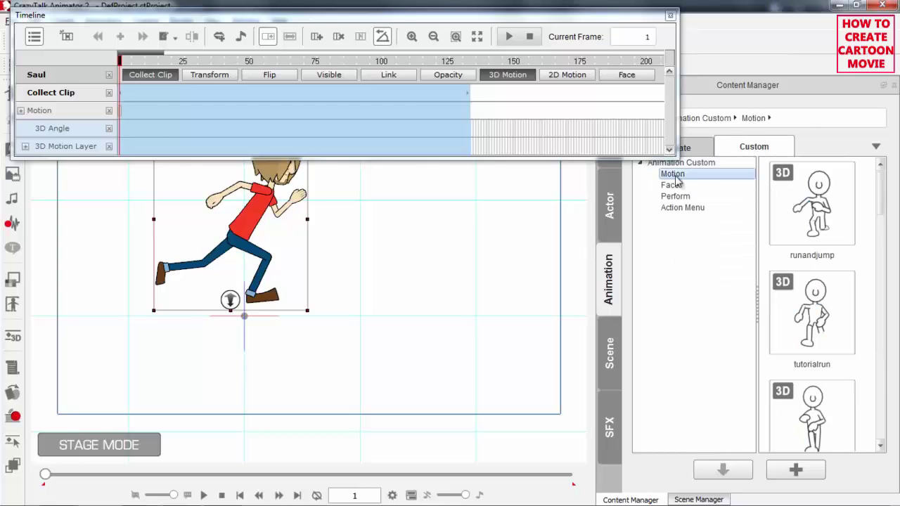
pyautogui.doubleClick(817, 220)
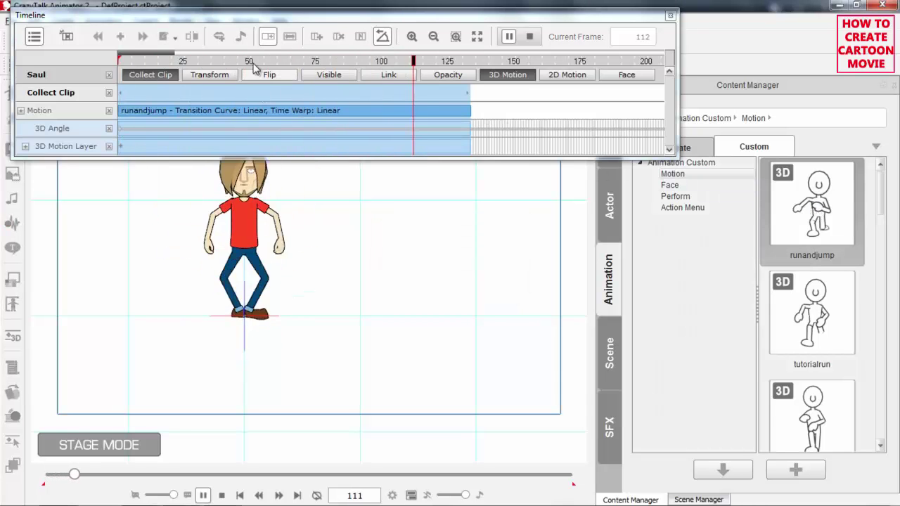
pyautogui.moveTo(255, 66); pyautogui.dragTo(88, 65)
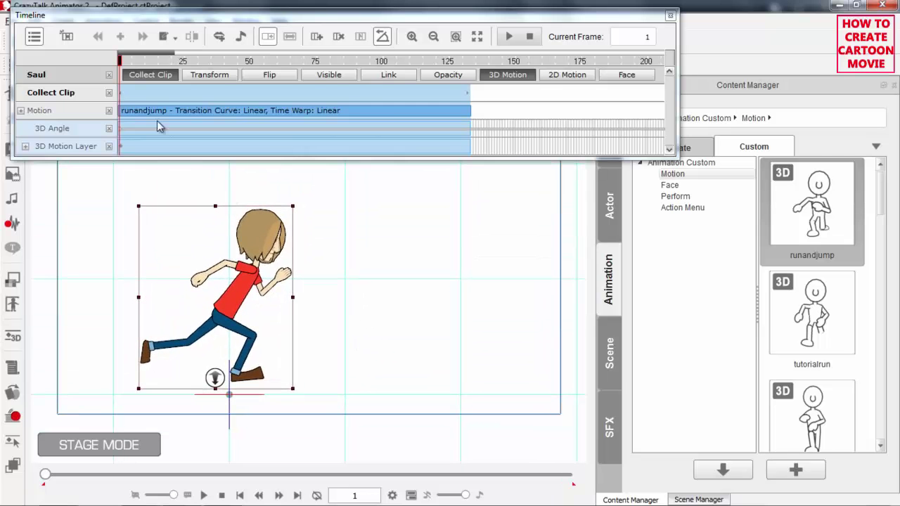
pyautogui.press('space')
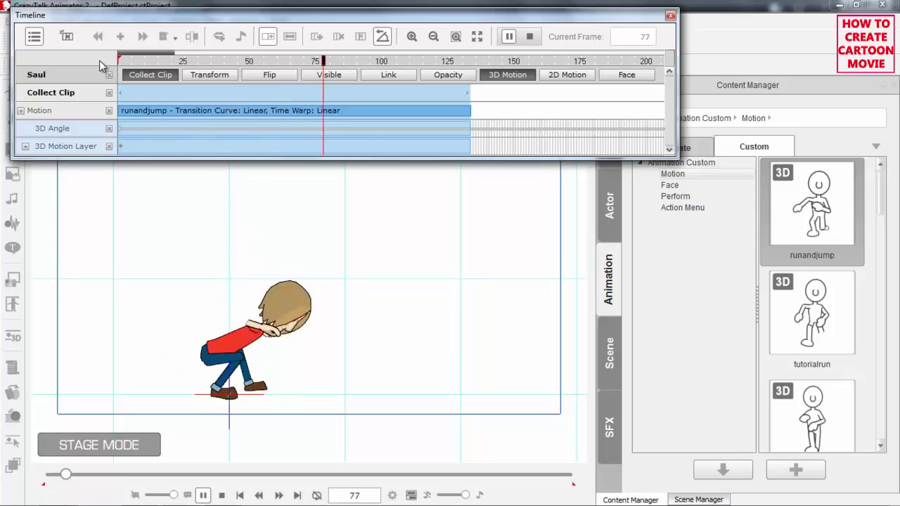
pyautogui.press('space')
# Open Saul's 3D Motion Layer for key editing at frame 71 and add a motion key there.
pyautogui.click(327, 62)
pyautogui.moveTo(327, 62); pyautogui.dragTo(307, 68)
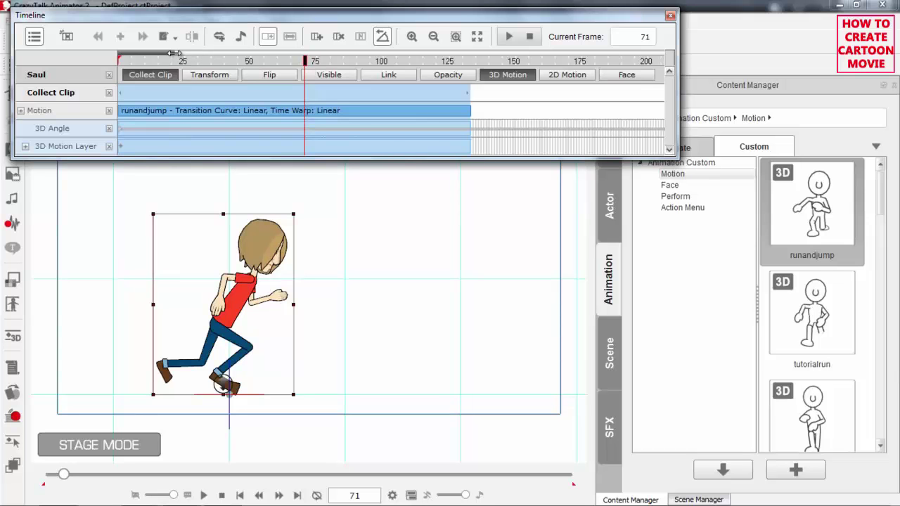
pyautogui.moveTo(166, 57); pyautogui.dragTo(144, 56)
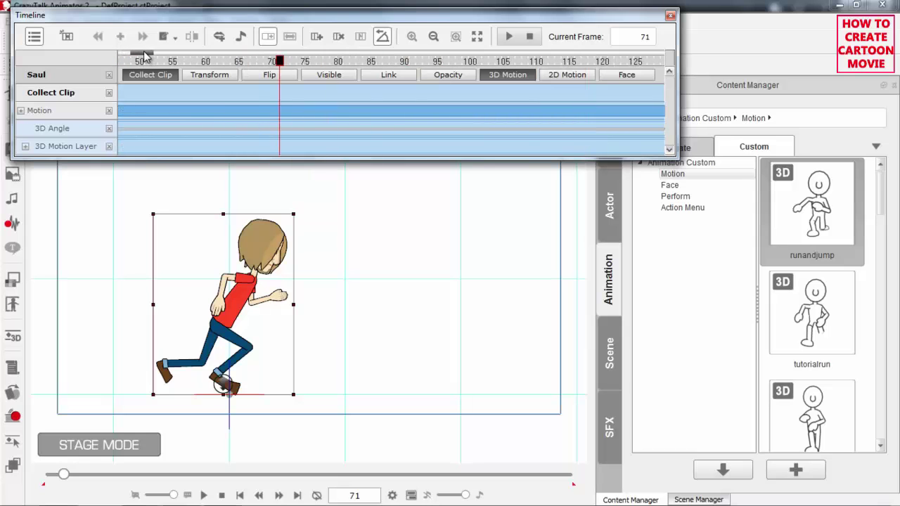
pyautogui.moveTo(278, 61); pyautogui.dragTo(279, 63)
pyautogui.doubleClick(280, 149)
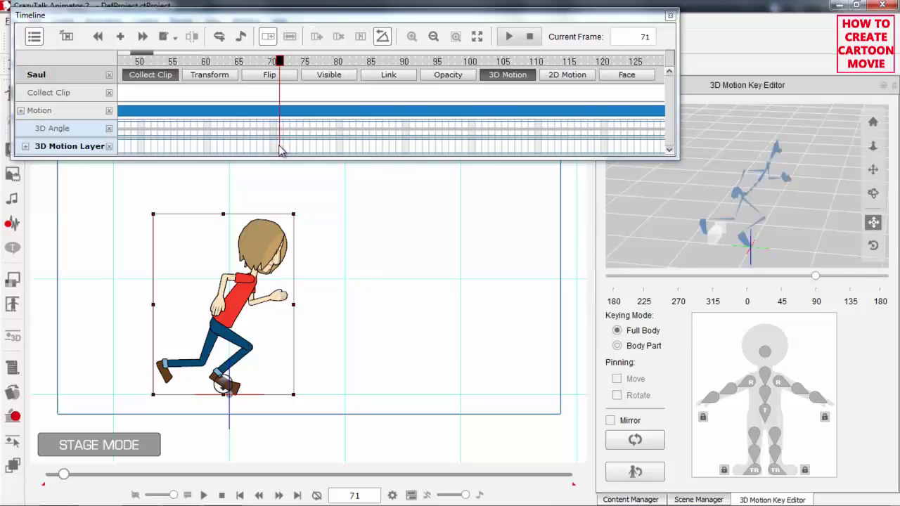
pyautogui.click(280, 149)
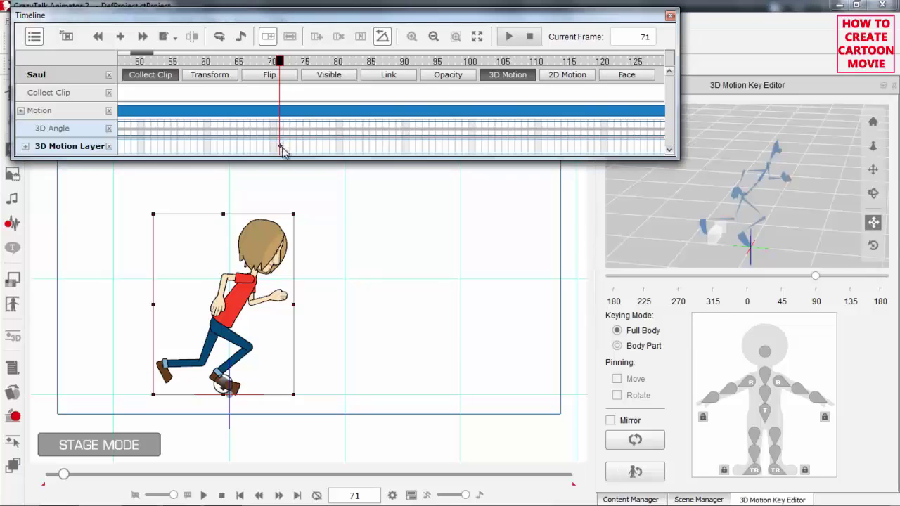
# At frame 73, rotate Saul's trailing lower leg up behind him so its foot lifts above the ground line.
pyautogui.moveTo(281, 61)
pyautogui.mouseDown()
pyautogui.moveTo(301, 70)
pyautogui.moveTo(292, 74)
pyautogui.mouseUp()
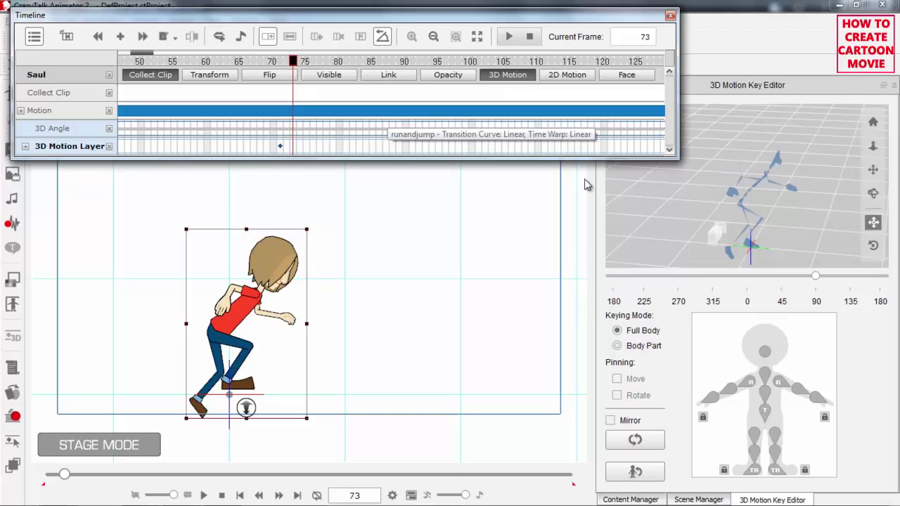
pyautogui.moveTo(786, 224); pyautogui.dragTo(731, 104)
pyautogui.moveTo(772, 241); pyautogui.dragTo(754, 245)
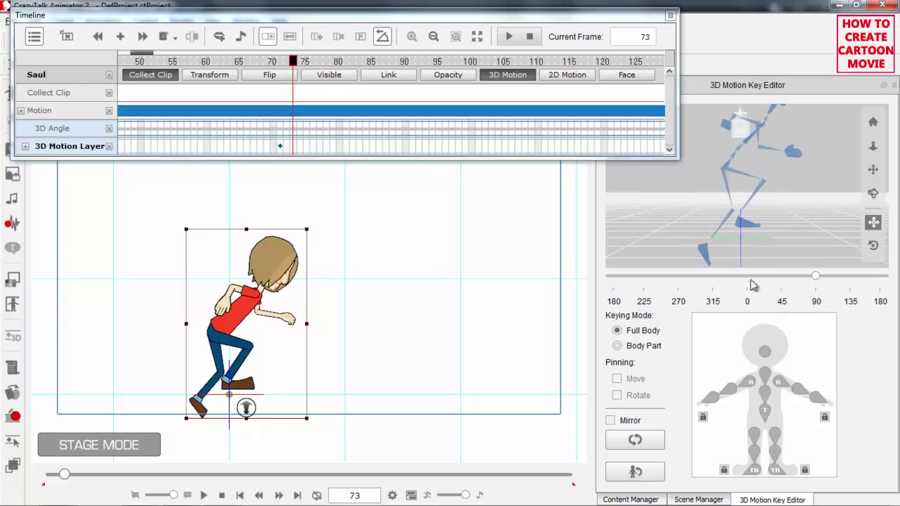
pyautogui.click(778, 450)
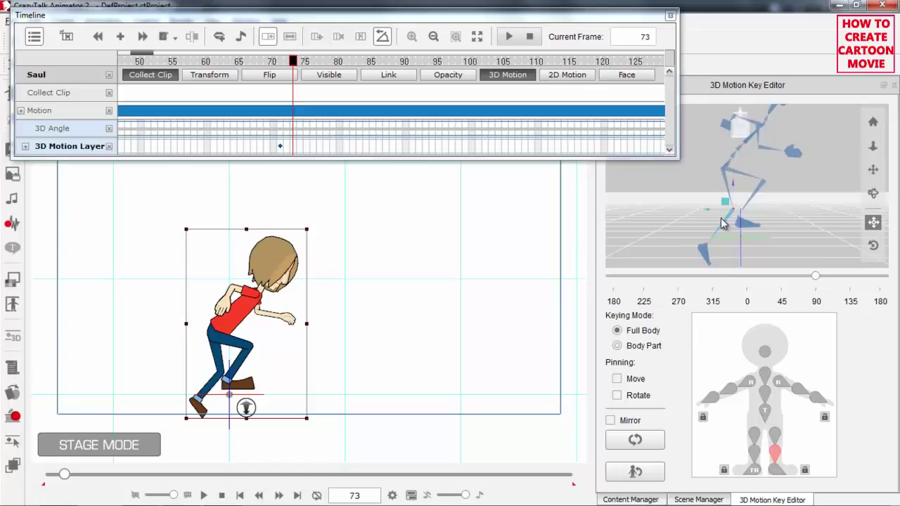
pyautogui.click(872, 246)
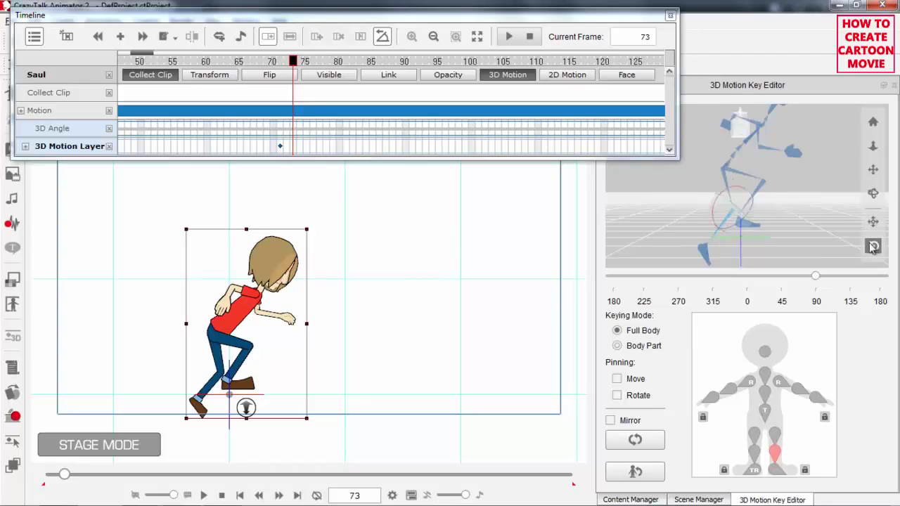
pyautogui.moveTo(729, 188); pyautogui.dragTo(768, 184)
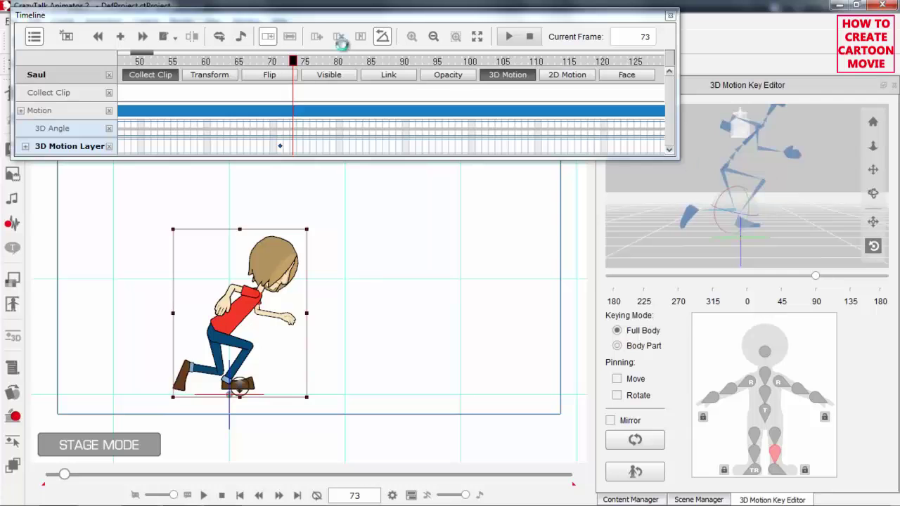
# Check the poses from frame 71 onward and reset Saul's 3D motion pose at frame 79.
pyautogui.click(279, 63)
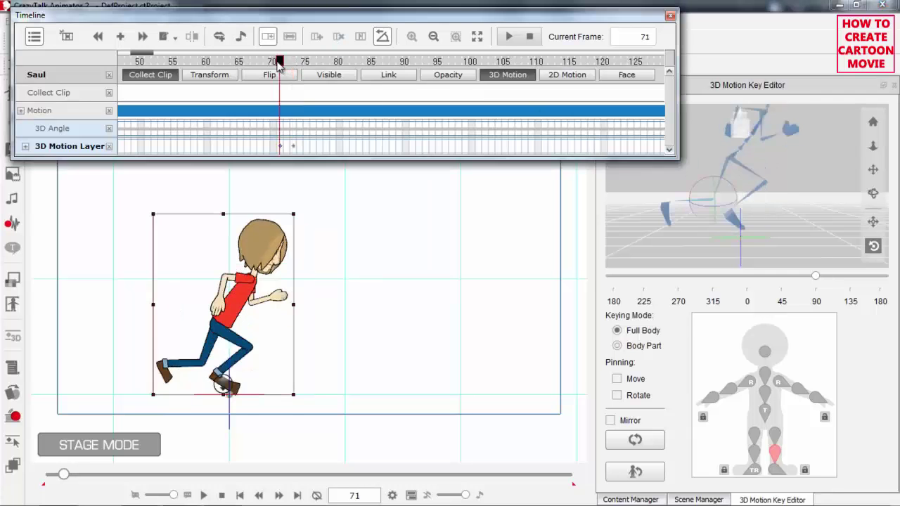
pyautogui.moveTo(279, 63); pyautogui.dragTo(334, 74)
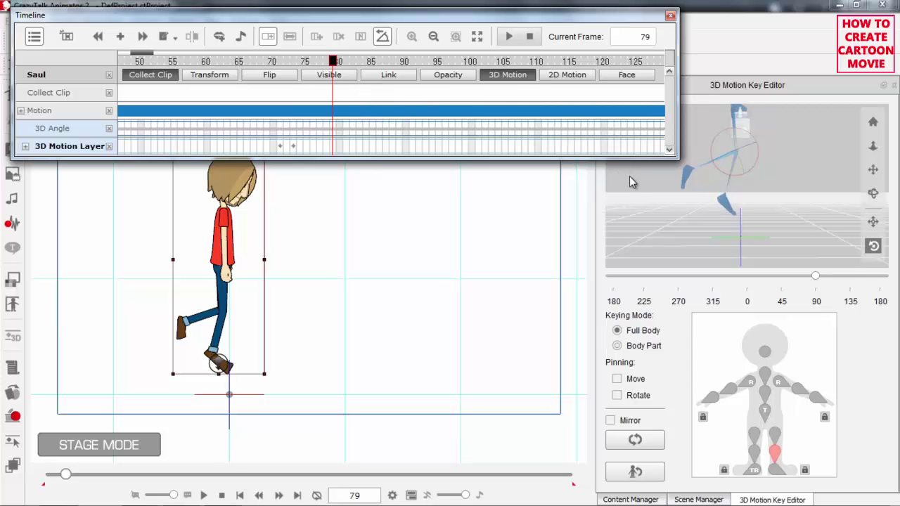
pyautogui.click(640, 439)
# Play back Saul's run-to-jump transition twice, starting before the frame 71 key, to check the leg correction.
pyautogui.click(293, 62)
pyautogui.moveTo(293, 61); pyautogui.dragTo(221, 67)
pyautogui.press('space')
pyautogui.press('space')
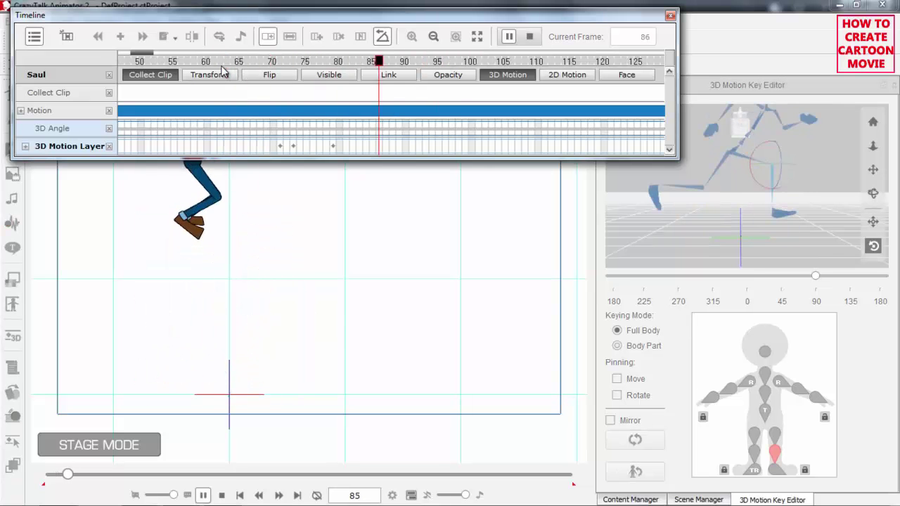
pyautogui.press('space')
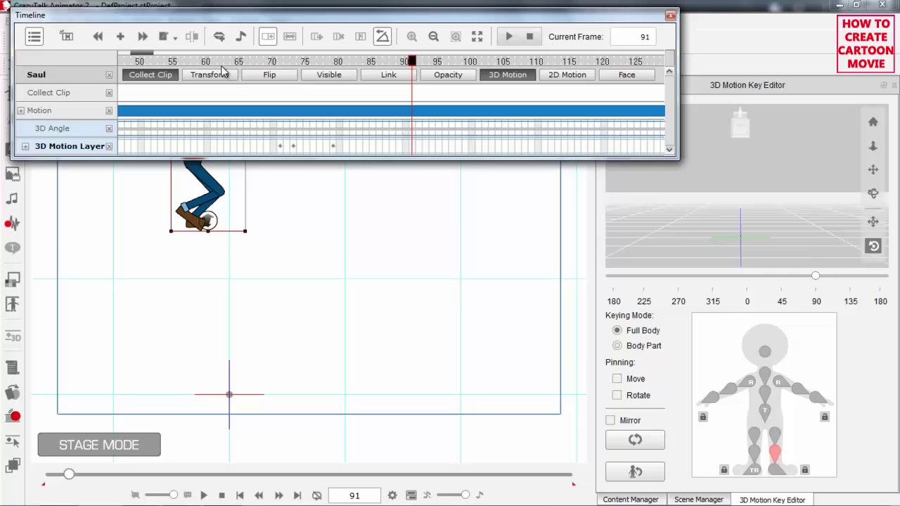
pyautogui.moveTo(284, 64); pyautogui.dragTo(169, 66)
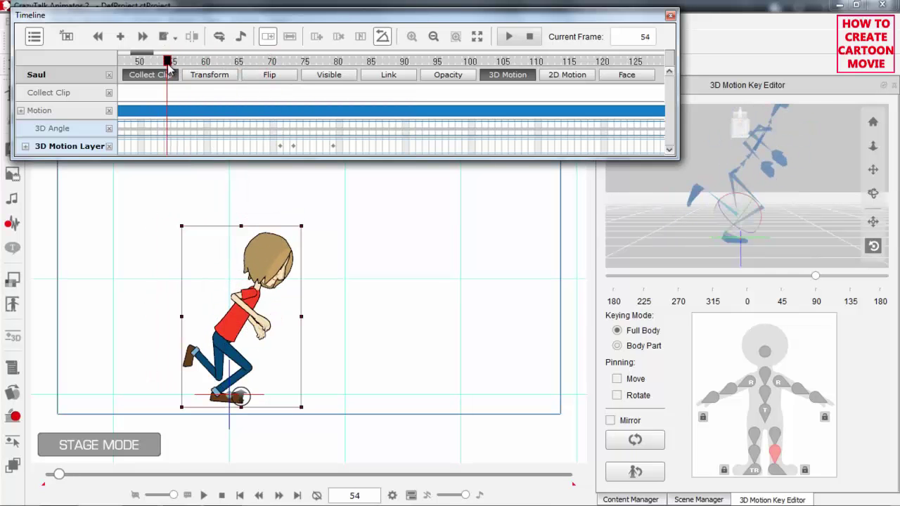
pyautogui.press('space')
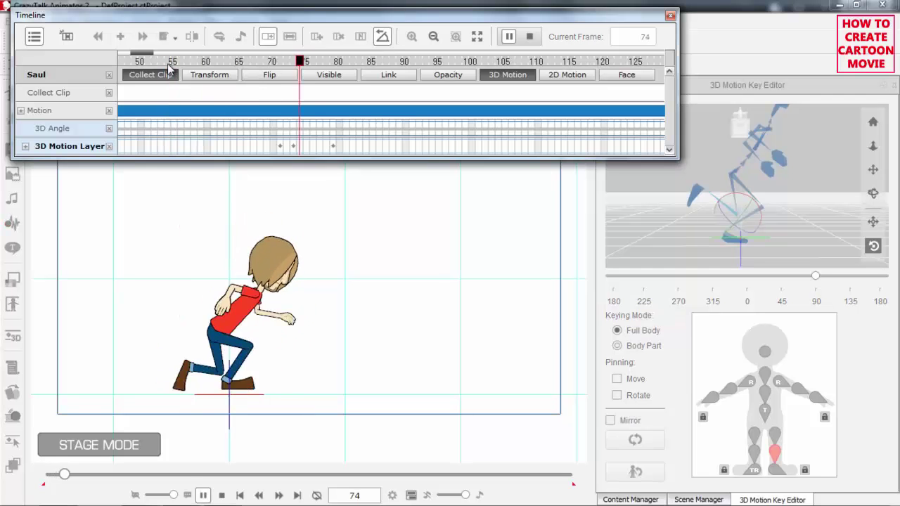
pyautogui.press('space')
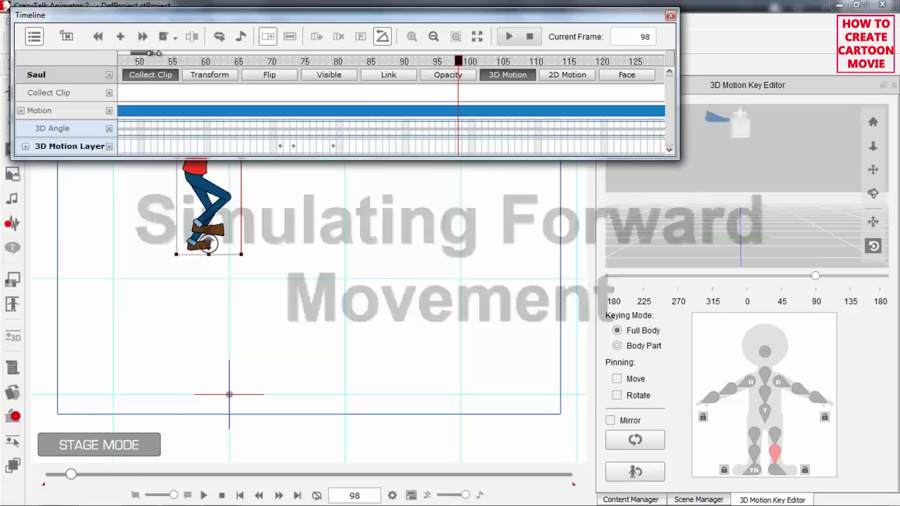
# At frame 79, tilt Saul's whole body forward from the hip and rotate both upper arms with Mirror enabled.
pyautogui.moveTo(310, 62); pyautogui.dragTo(335, 74)
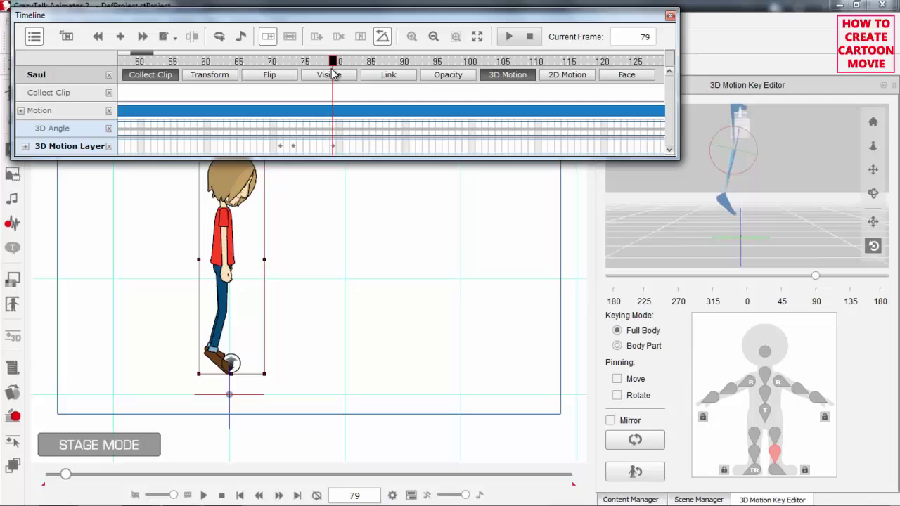
pyautogui.moveTo(335, 74)
pyautogui.mouseDown()
pyautogui.moveTo(356, 74)
pyautogui.moveTo(348, 75)
pyautogui.mouseUp()
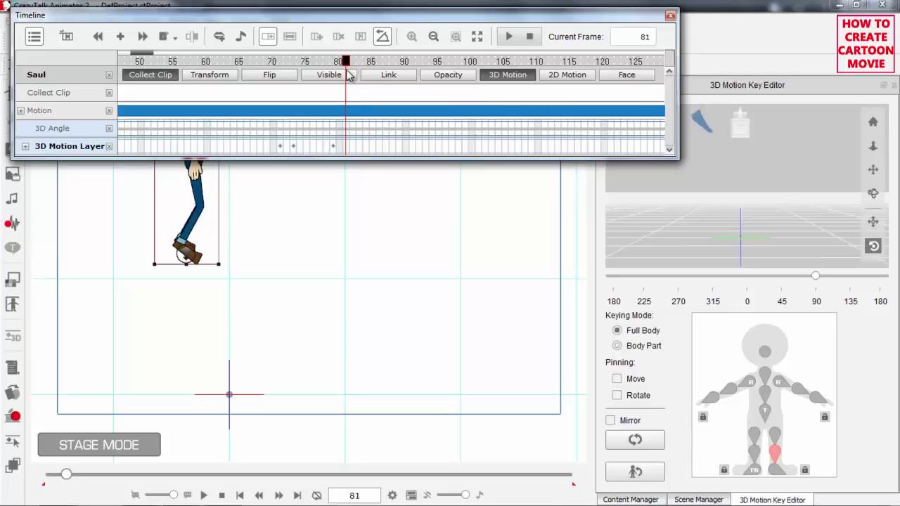
pyautogui.moveTo(347, 76); pyautogui.dragTo(333, 67)
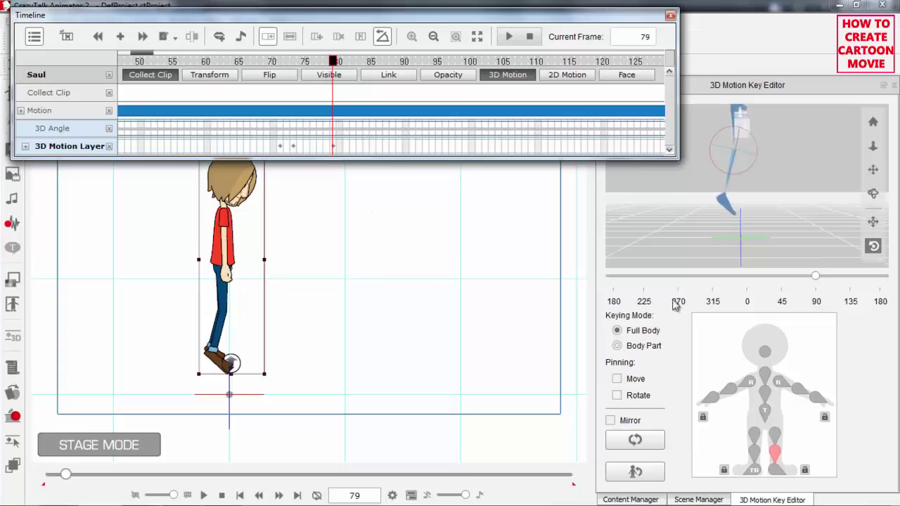
pyautogui.click(764, 411)
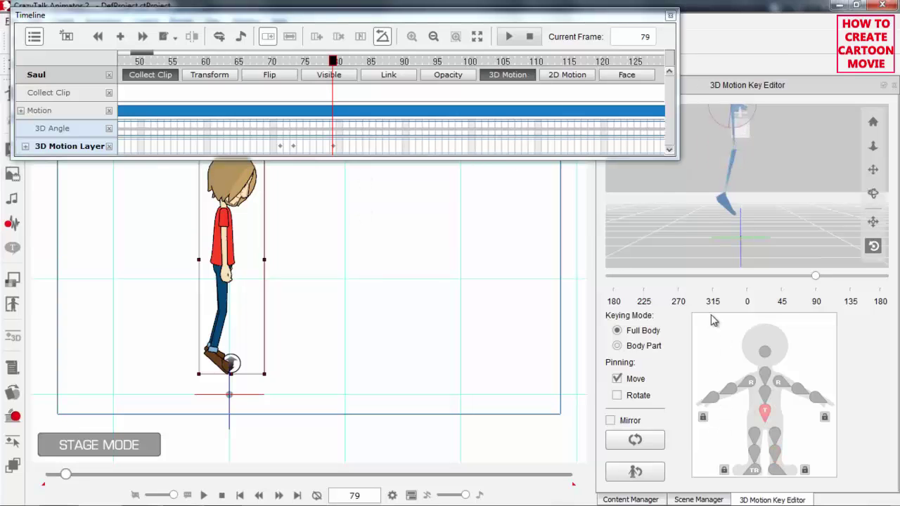
pyautogui.moveTo(764, 166); pyautogui.dragTo(752, 215)
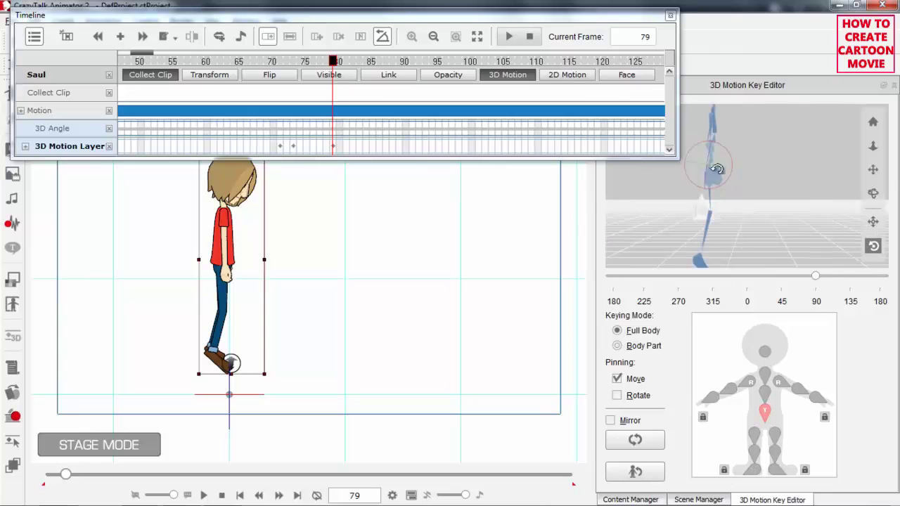
pyautogui.moveTo(723, 146); pyautogui.dragTo(733, 149)
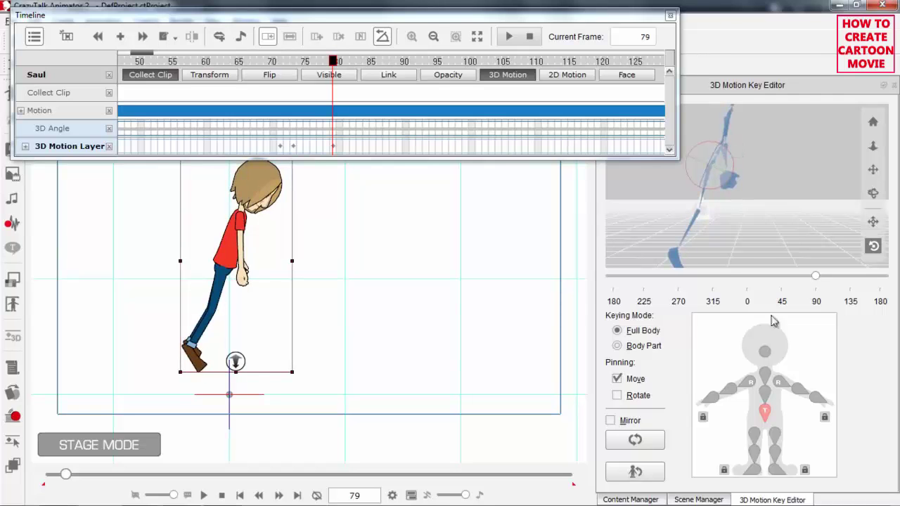
pyautogui.click(781, 386)
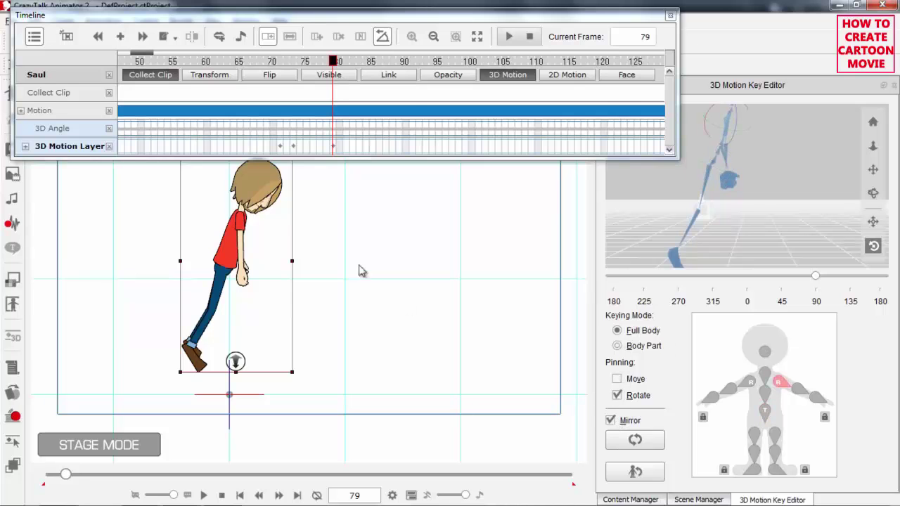
pyautogui.moveTo(707, 110)
pyautogui.mouseDown()
pyautogui.moveTo(698, 114)
pyautogui.moveTo(720, 104)
pyautogui.mouseUp()
# Check the frames after the forward lean and reset Saul's 3D motion pose at frame 88.
pyautogui.moveTo(291, 64); pyautogui.dragTo(374, 62)
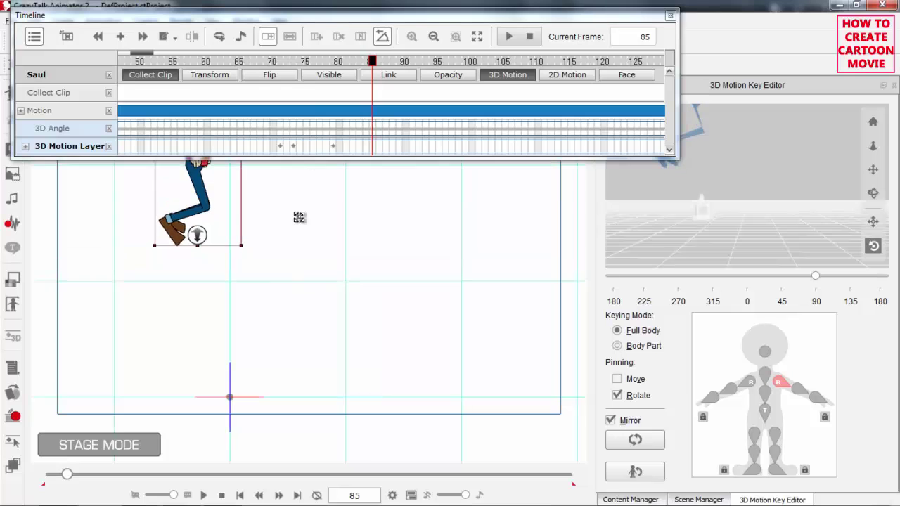
pyautogui.moveTo(297, 215); pyautogui.dragTo(269, 319)
pyautogui.moveTo(341, 61); pyautogui.dragTo(395, 63)
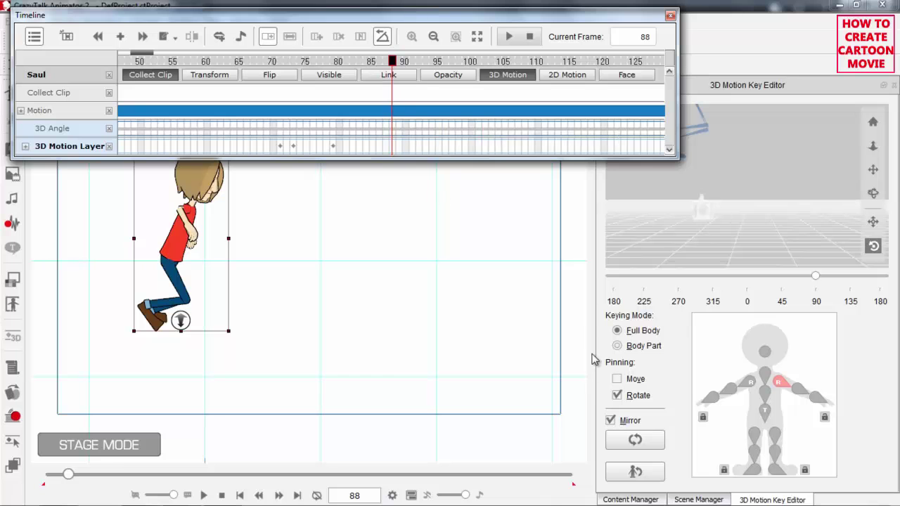
pyautogui.click(634, 440)
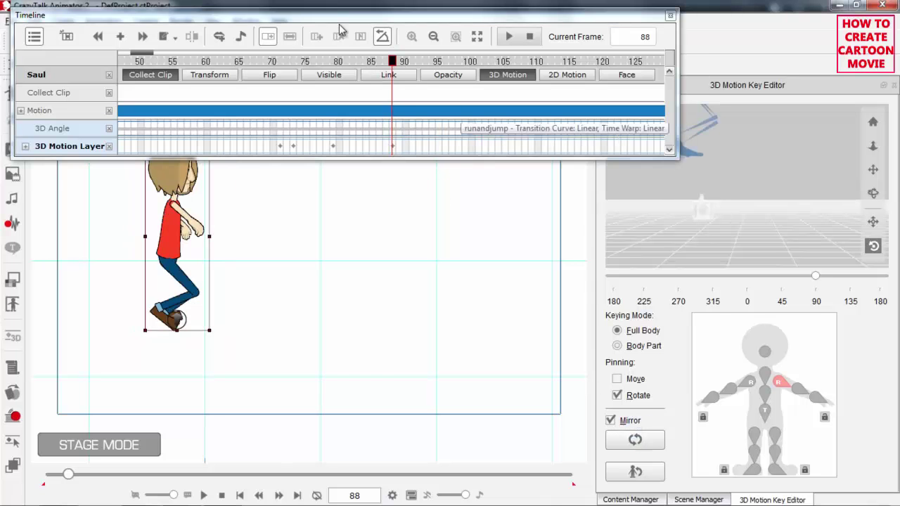
# At frame 96, rotate Saul's hip so his body leans backward with his feet ahead of him.
pyautogui.moveTo(340, 65); pyautogui.dragTo(447, 67)
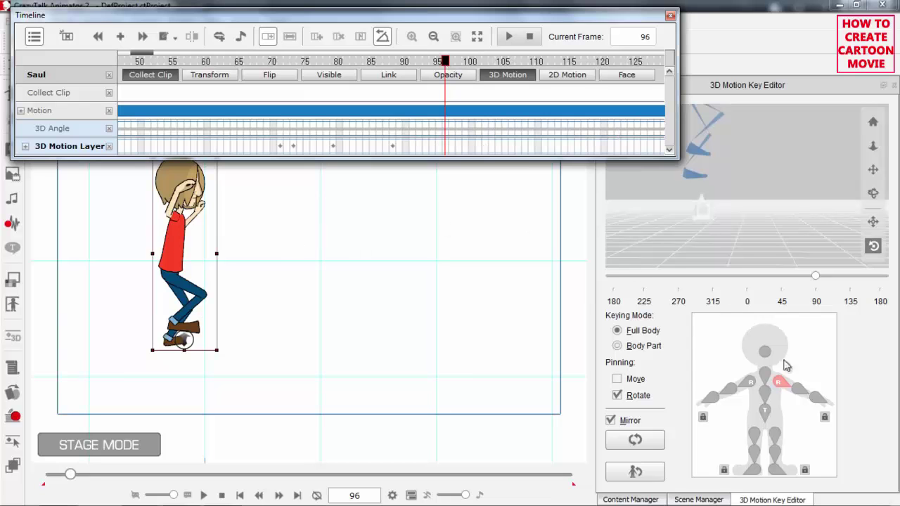
pyautogui.click(766, 418)
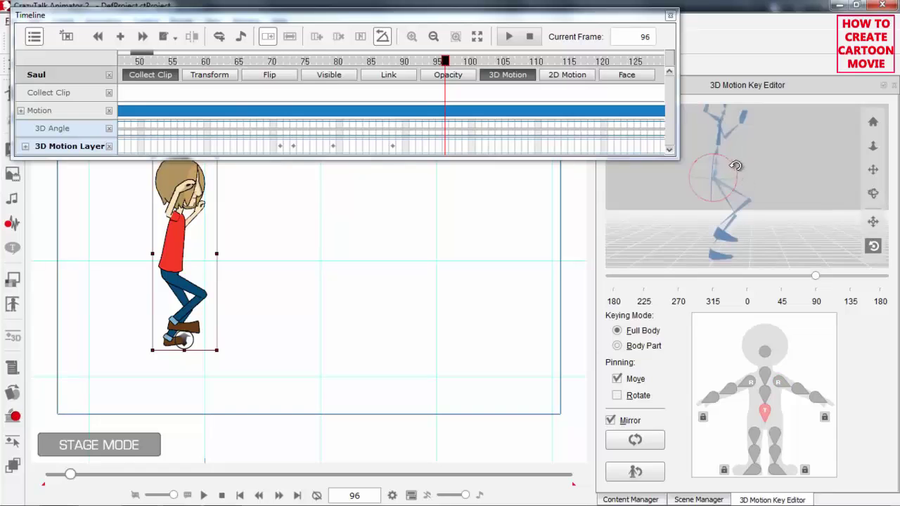
pyautogui.moveTo(764, 179); pyautogui.dragTo(731, 178)
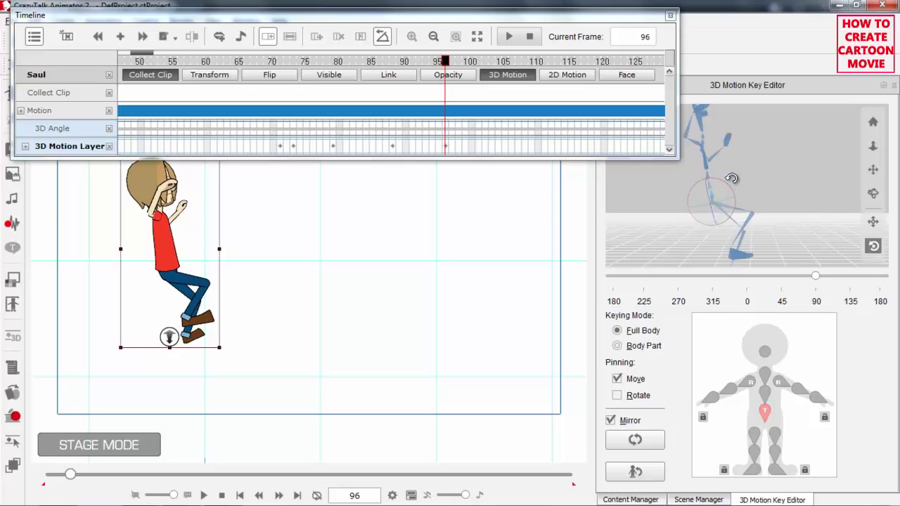
# Check the frames after the backward lean and reset Saul's 3D motion pose at frame 107.
pyautogui.moveTo(415, 64); pyautogui.dragTo(507, 91)
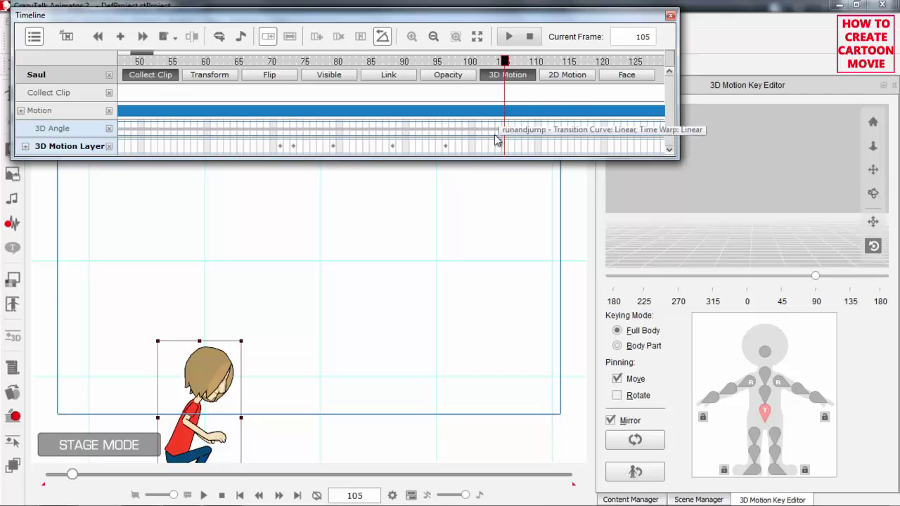
pyautogui.moveTo(424, 376); pyautogui.dragTo(496, 226)
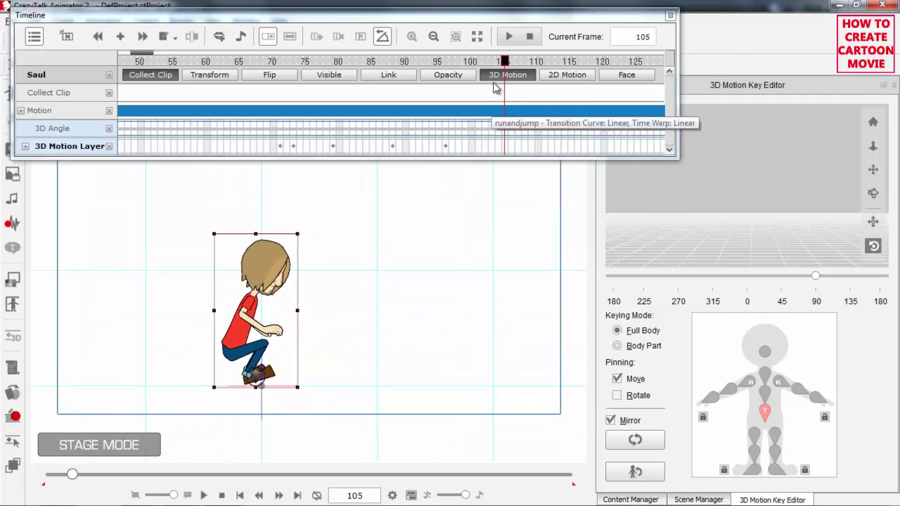
pyautogui.moveTo(473, 61); pyautogui.dragTo(458, 73)
pyautogui.moveTo(456, 75); pyautogui.dragTo(522, 68)
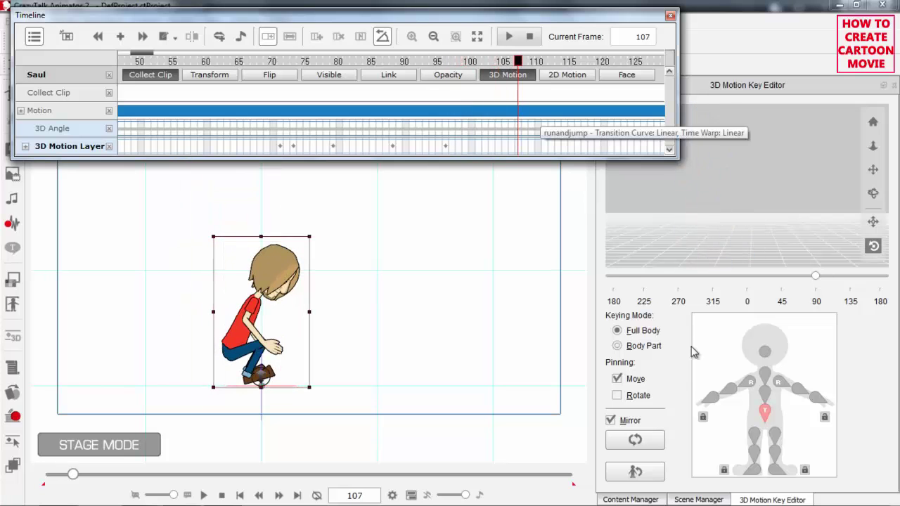
pyautogui.click(636, 441)
# Scrub and play back Saul's jump and landing to check the timing between the frame 96 and 107 keys.
pyautogui.click(439, 62)
pyautogui.moveTo(438, 62)
pyautogui.mouseDown()
pyautogui.moveTo(430, 66)
pyautogui.moveTo(482, 63)
pyautogui.moveTo(450, 64)
pyautogui.mouseUp()
pyautogui.moveTo(397, 282); pyautogui.dragTo(369, 303)
pyautogui.click(436, 63)
pyautogui.moveTo(435, 65); pyautogui.dragTo(340, 75)
pyautogui.press('space')
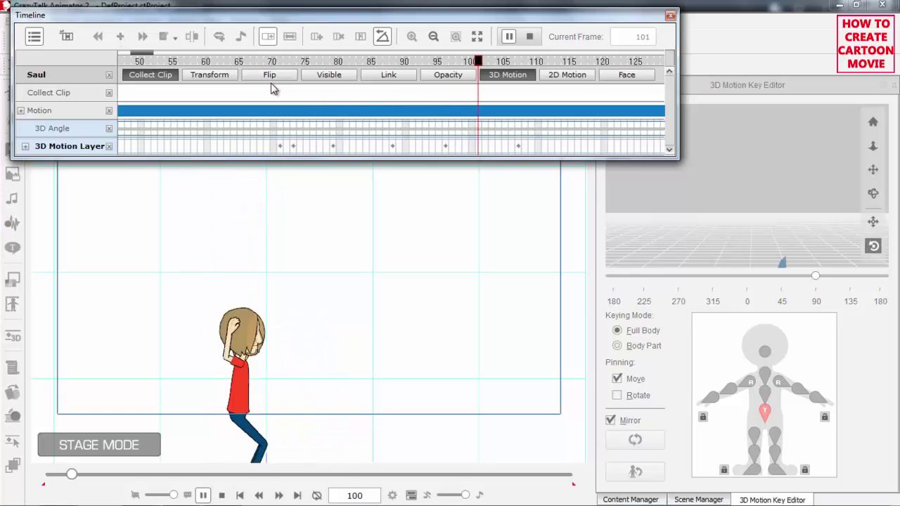
pyautogui.press('space')
# Move the 3D motion key at frame 107 to frame 110 and play back the landing.
pyautogui.moveTo(516, 146); pyautogui.dragTo(538, 146)
pyautogui.click(434, 62)
pyautogui.press('space')
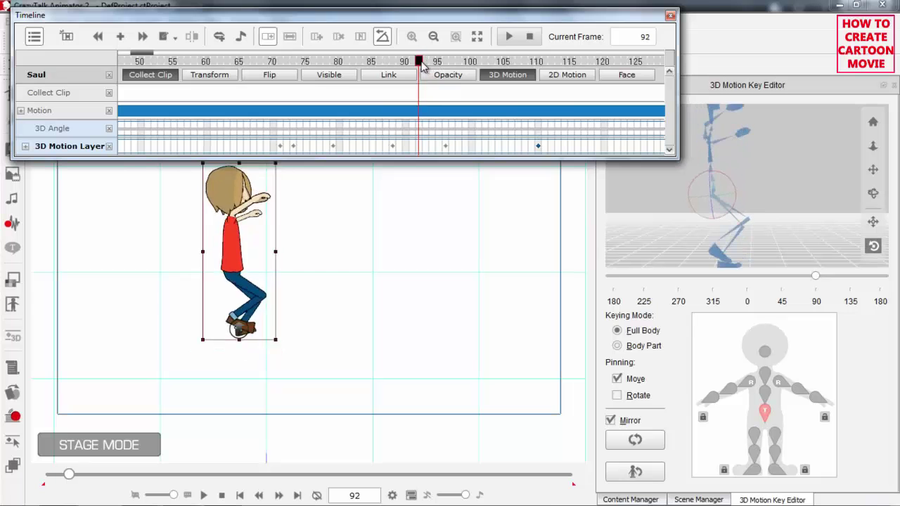
pyautogui.press('space')
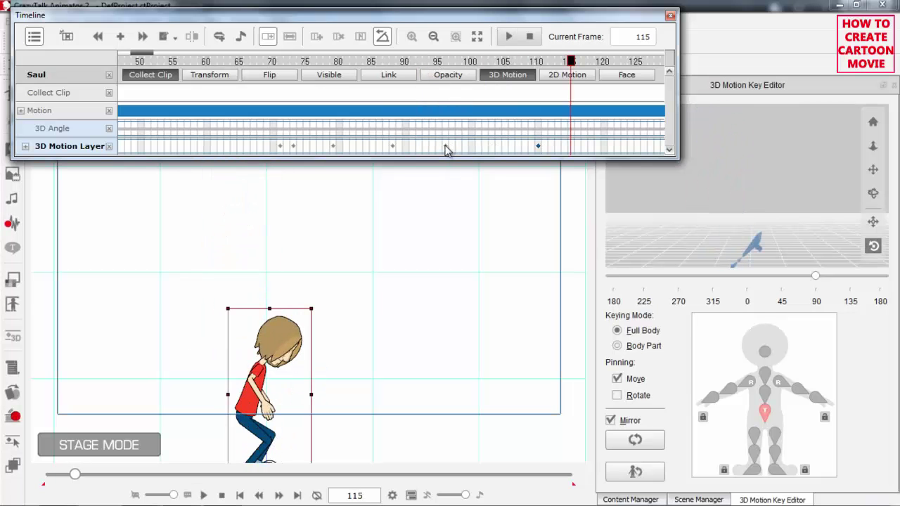
# Copy Saul's 3D motion key at frame 96 and paste it at frame 102.
pyautogui.click(445, 149)
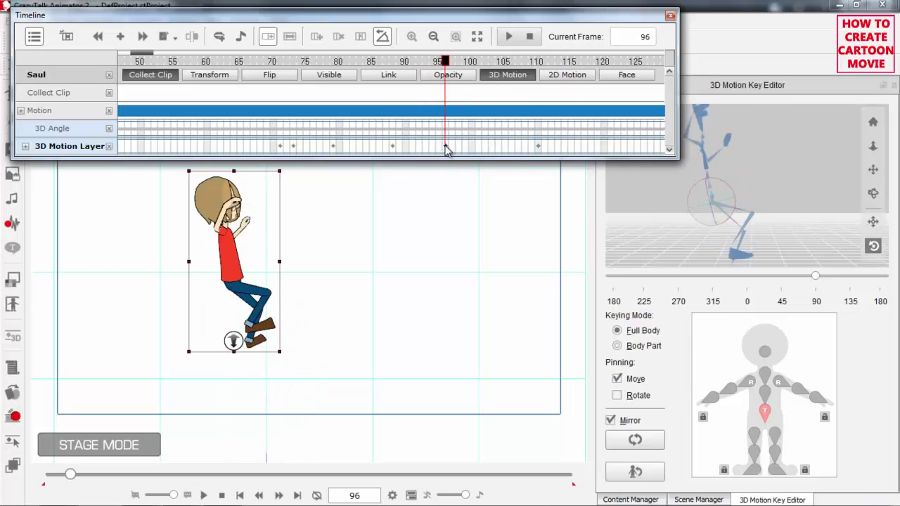
pyautogui.rightClick(445, 148)
pyautogui.click(483, 172)
pyautogui.click(498, 148)
pyautogui.click(489, 150)
pyautogui.click(485, 149)
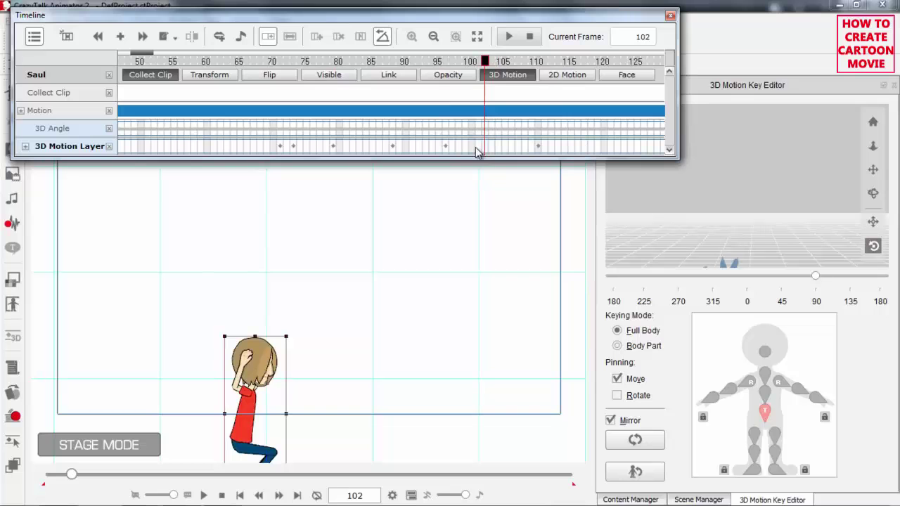
pyautogui.rightClick(485, 149)
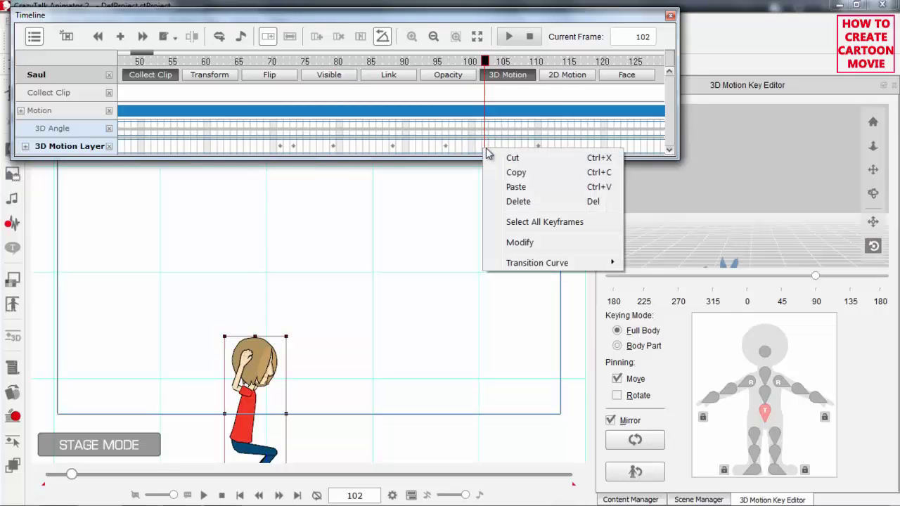
pyautogui.click(520, 188)
# Play back Saul's jump from before the frame 71 key to check the pasted landing pose.
pyautogui.click(435, 64)
pyautogui.moveTo(444, 66); pyautogui.dragTo(245, 71)
pyautogui.moveTo(434, 308); pyautogui.dragTo(410, 293)
pyautogui.moveTo(264, 65); pyautogui.dragTo(241, 65)
pyautogui.press('space')
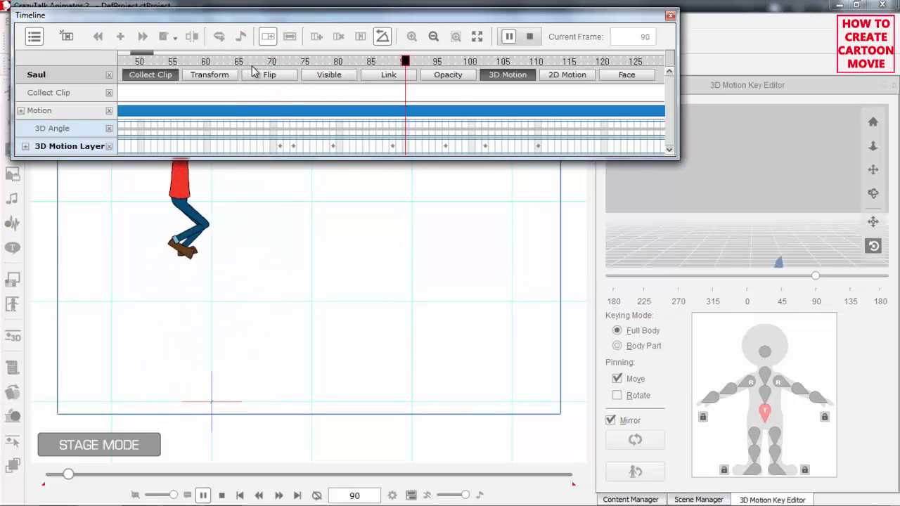
# At frame 97, turn Mirror off and rotate Saul's raised front foot so its toes point upward.
pyautogui.moveTo(378, 65); pyautogui.dragTo(449, 81)
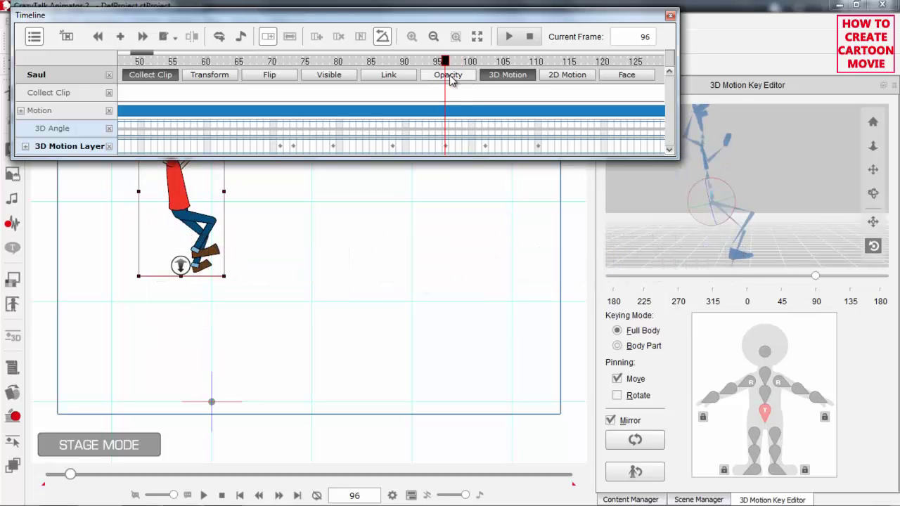
pyautogui.moveTo(446, 61)
pyautogui.mouseDown()
pyautogui.moveTo(471, 61)
pyautogui.moveTo(445, 64)
pyautogui.moveTo(456, 71)
pyautogui.moveTo(451, 63)
pyautogui.mouseUp()
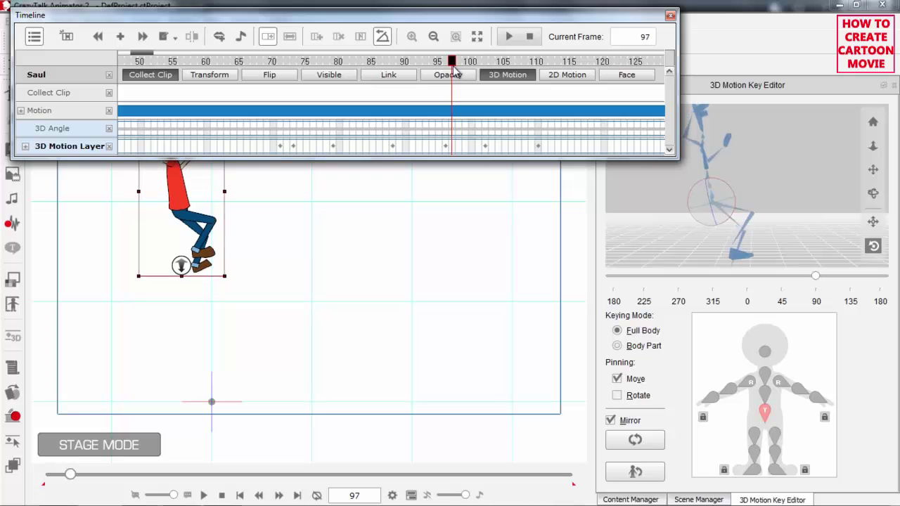
pyautogui.moveTo(755, 234); pyautogui.dragTo(724, 232)
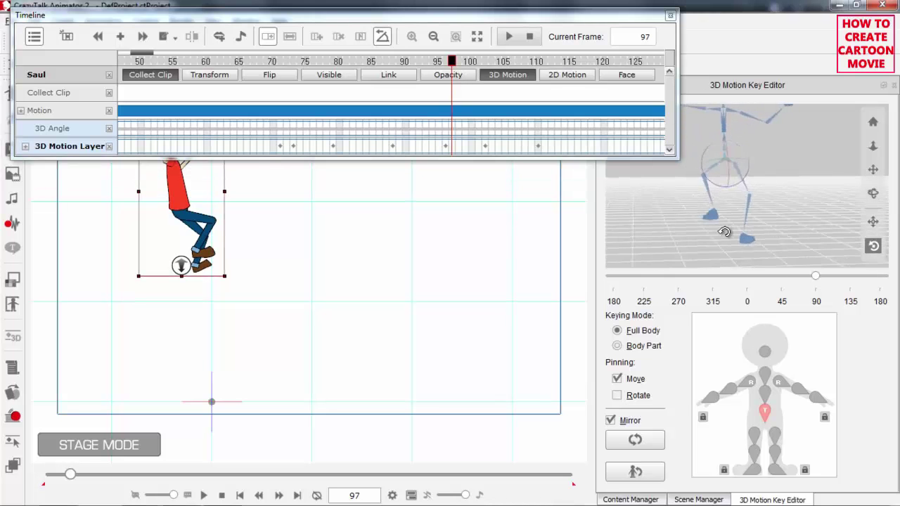
pyautogui.click(714, 220)
pyautogui.moveTo(717, 205); pyautogui.dragTo(726, 204)
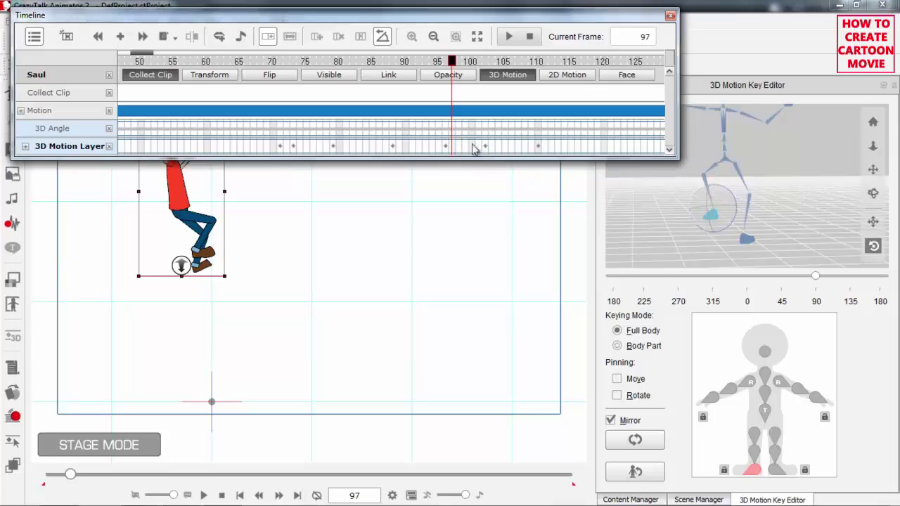
pyautogui.click(610, 420)
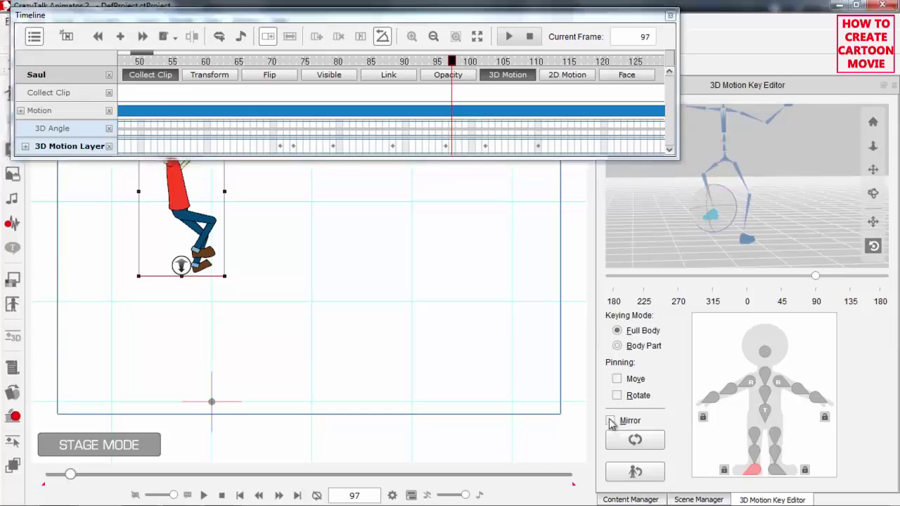
pyautogui.moveTo(717, 205); pyautogui.dragTo(714, 210)
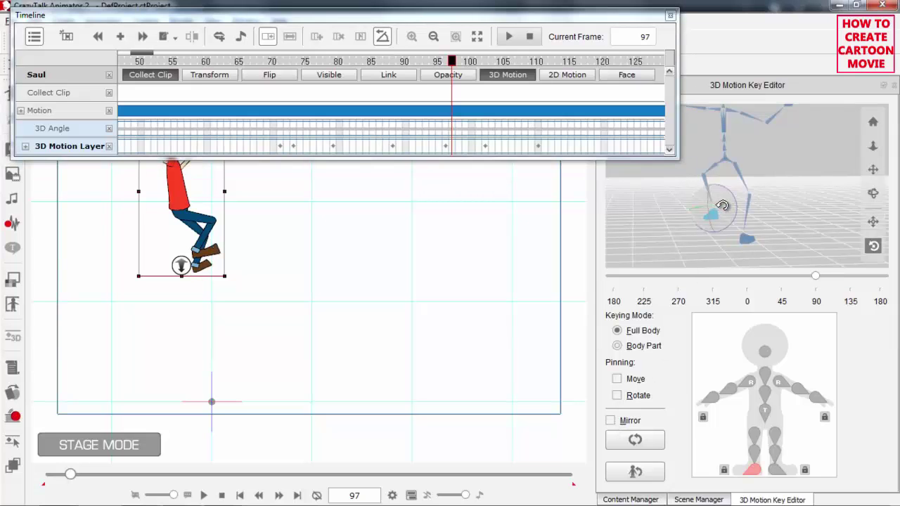
# Play back Saul's run and jump through the landing to check the foot correction.
pyautogui.moveTo(440, 62); pyautogui.dragTo(238, 63)
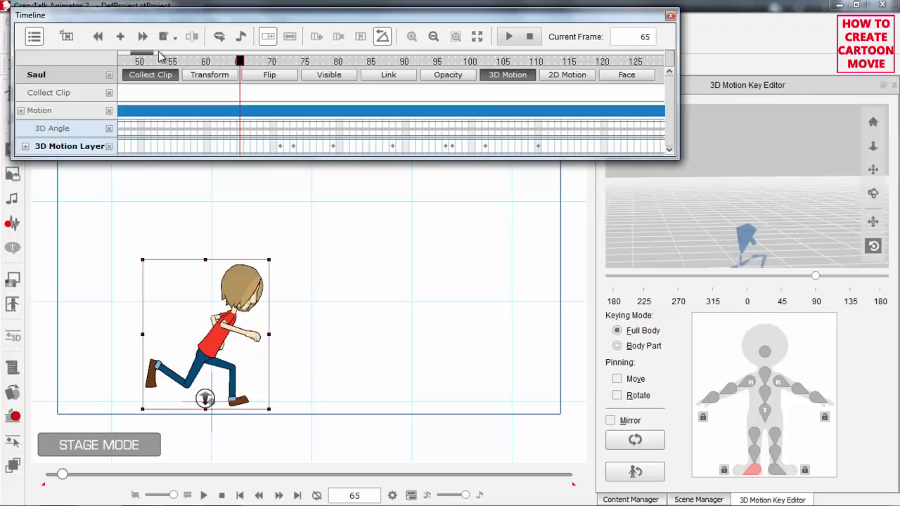
pyautogui.moveTo(147, 56); pyautogui.dragTo(127, 56)
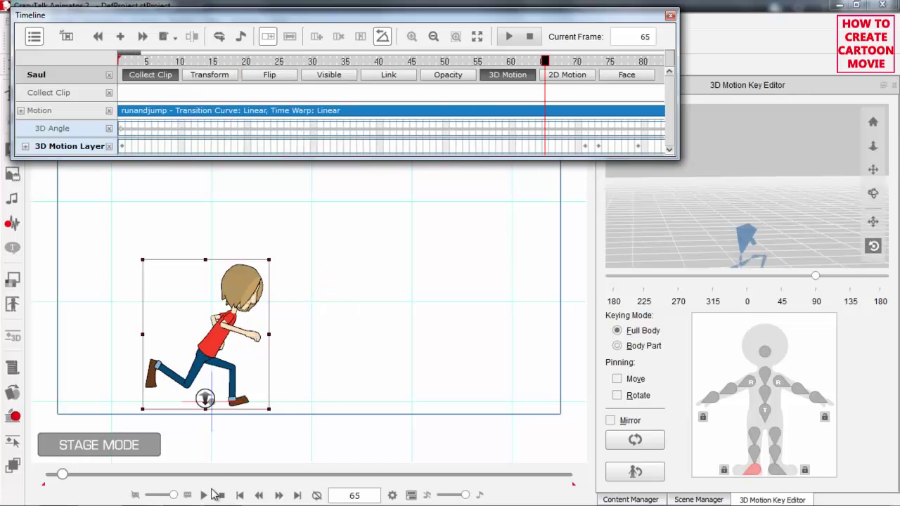
pyautogui.moveTo(640, 22); pyautogui.dragTo(636, 14)
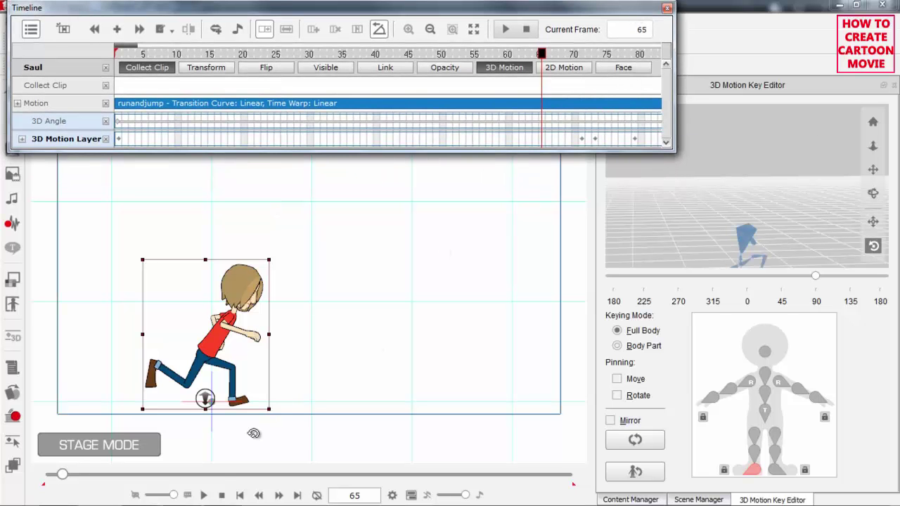
pyautogui.click(204, 495)
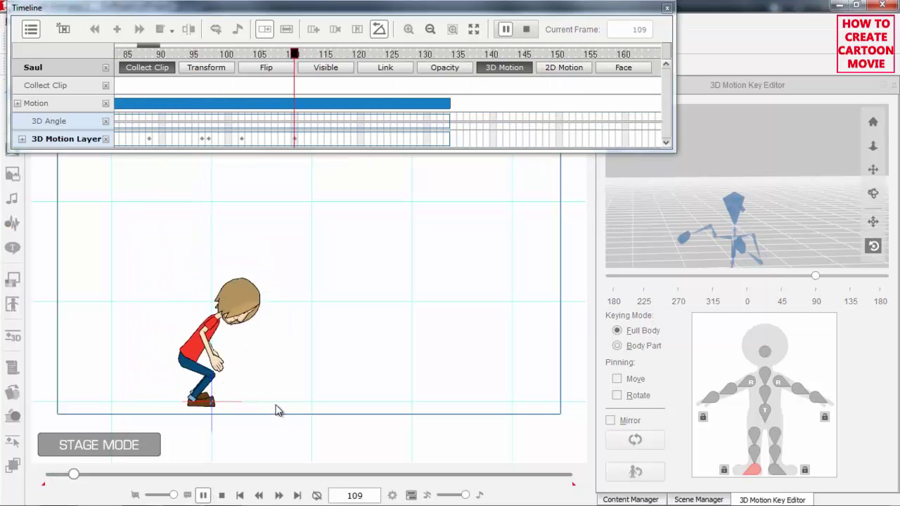
pyautogui.press('space')
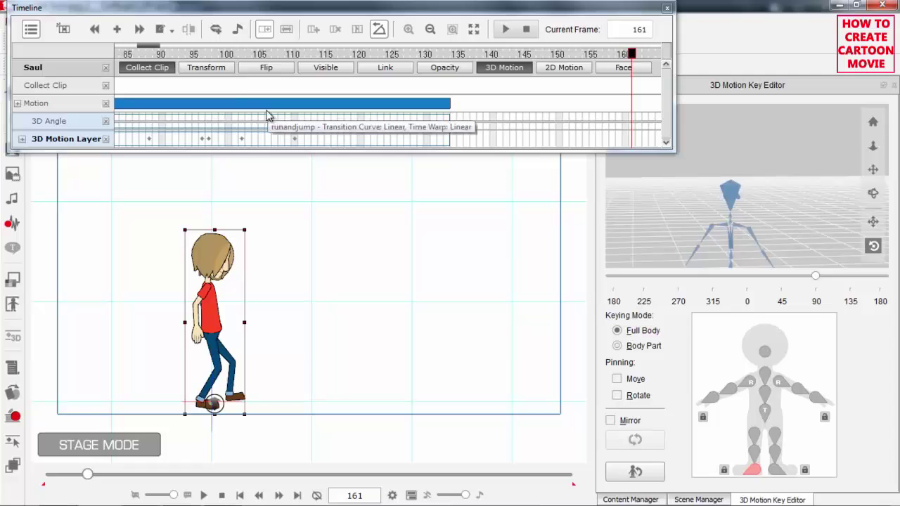
# Flatten Saul's runandjump motion clip, merging the 3D motion keys into it.
pyautogui.moveTo(150, 46)
pyautogui.mouseDown()
pyautogui.moveTo(132, 49)
pyautogui.moveTo(167, 47)
pyautogui.mouseUp()
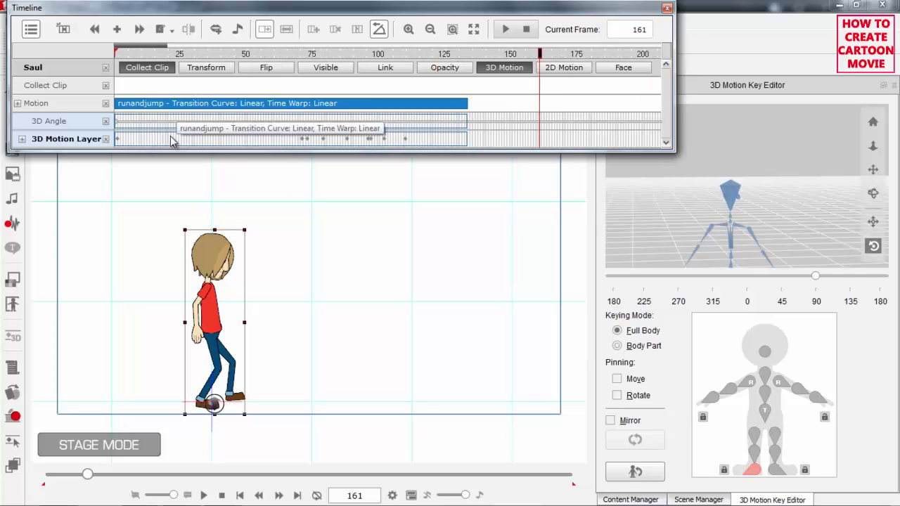
pyautogui.click(247, 106)
pyautogui.rightClick(247, 105)
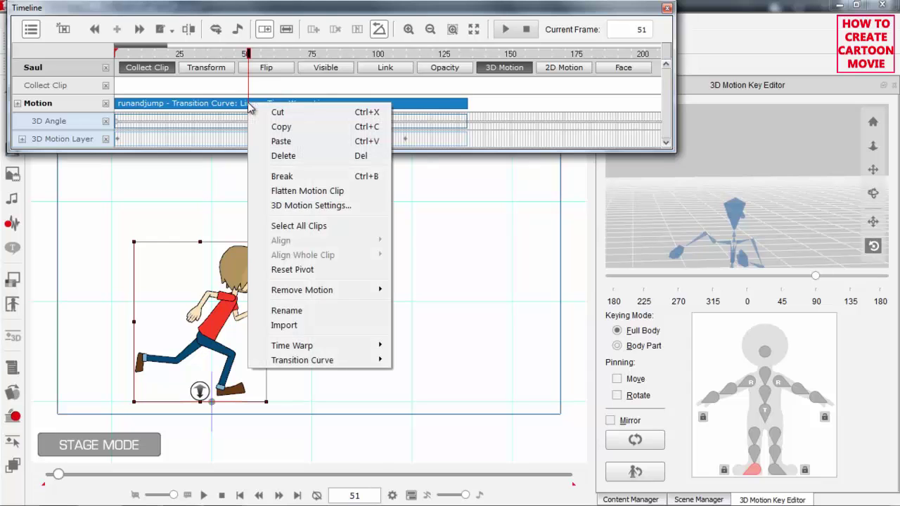
pyautogui.click(312, 191)
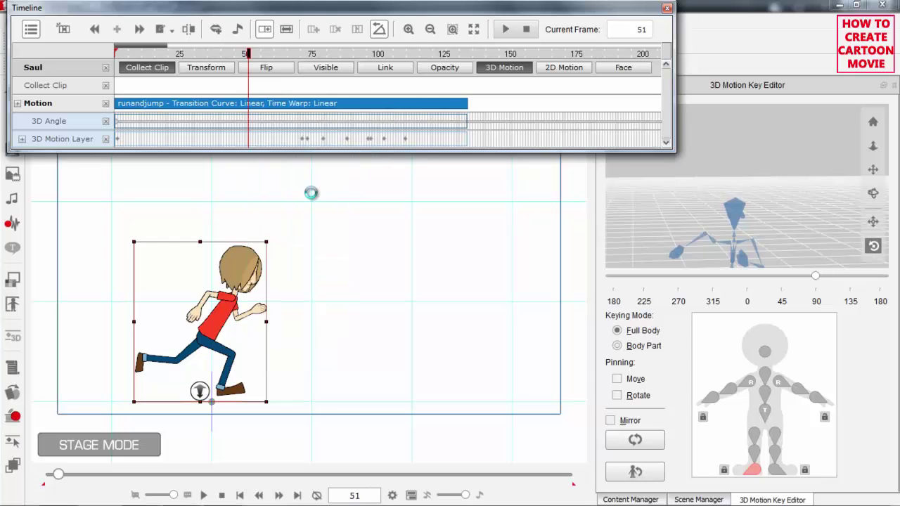
# Play back Saul's flattened motion clip from the first frame.
pyautogui.moveTo(202, 55); pyautogui.dragTo(117, 55)
pyautogui.press('space')
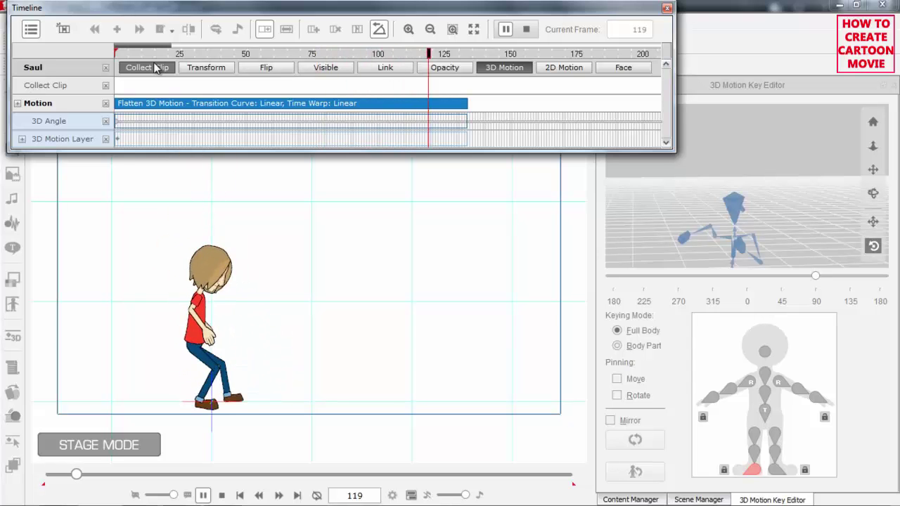
pyautogui.press('space')
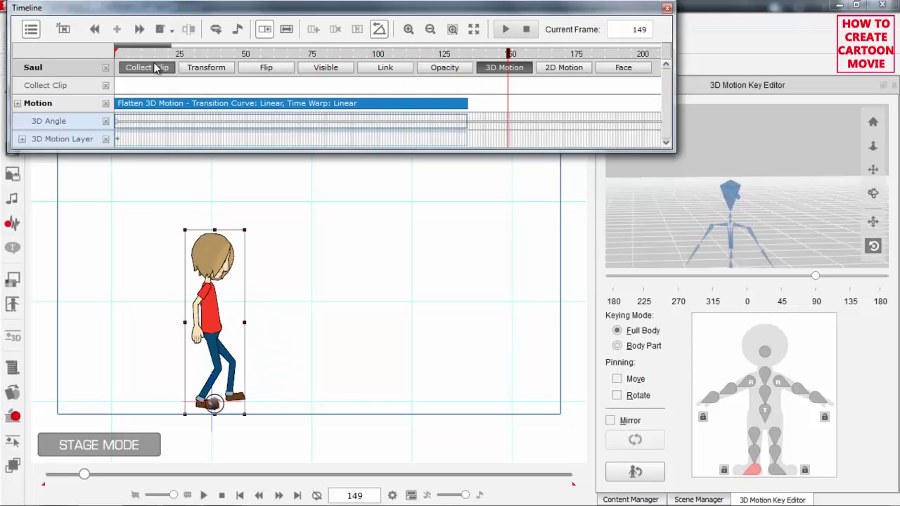